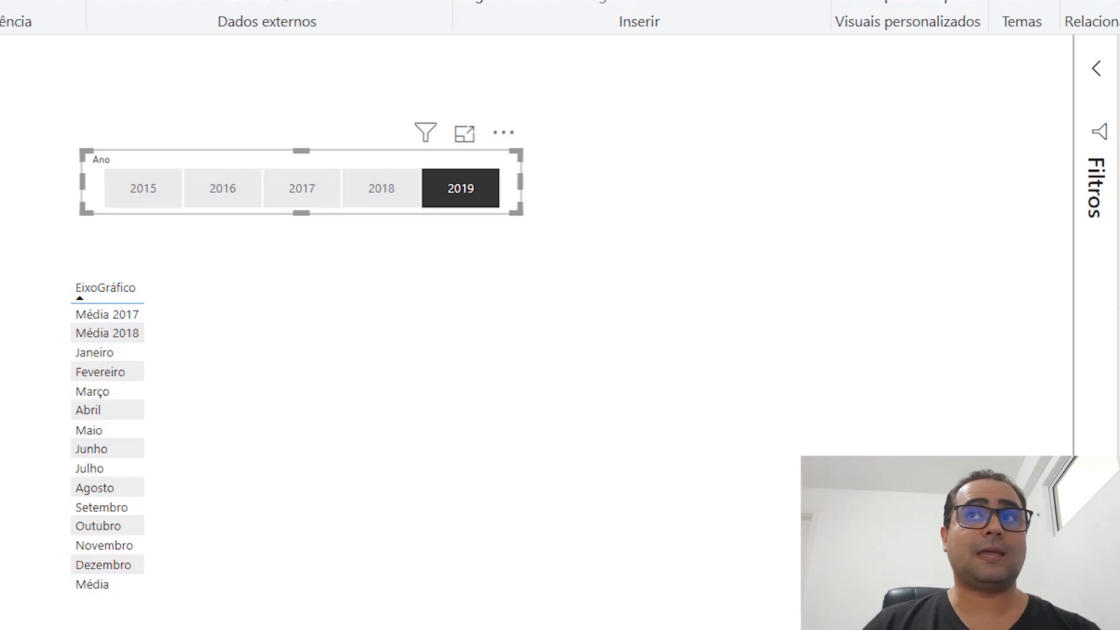
- Create a new calculated table and name it "Tabela a ser virtual"
click(471, 519)
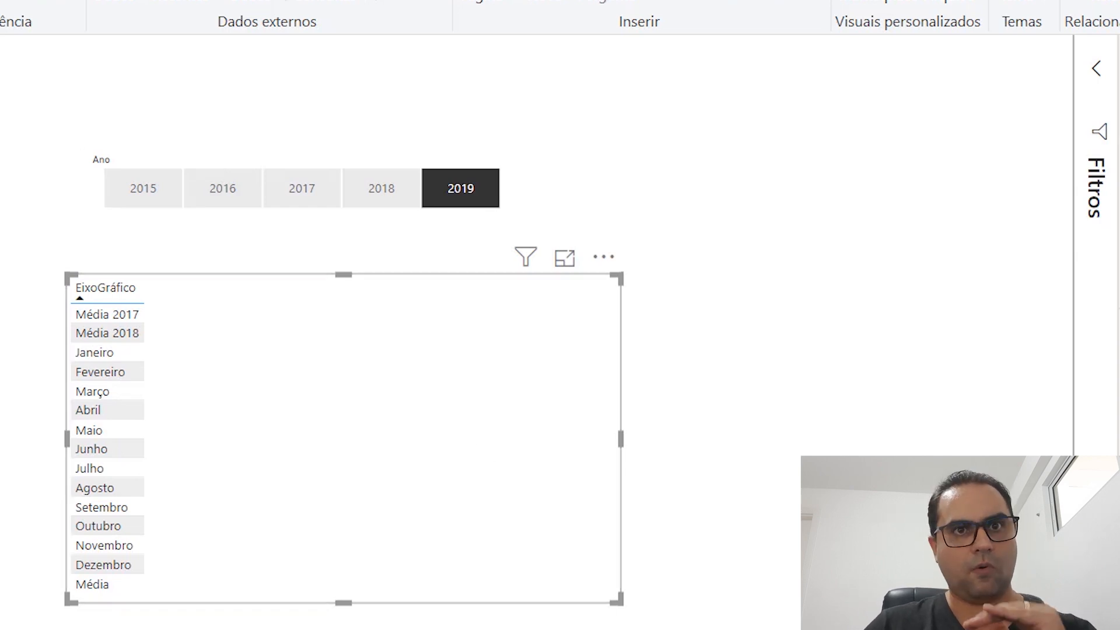
click(281, 30)
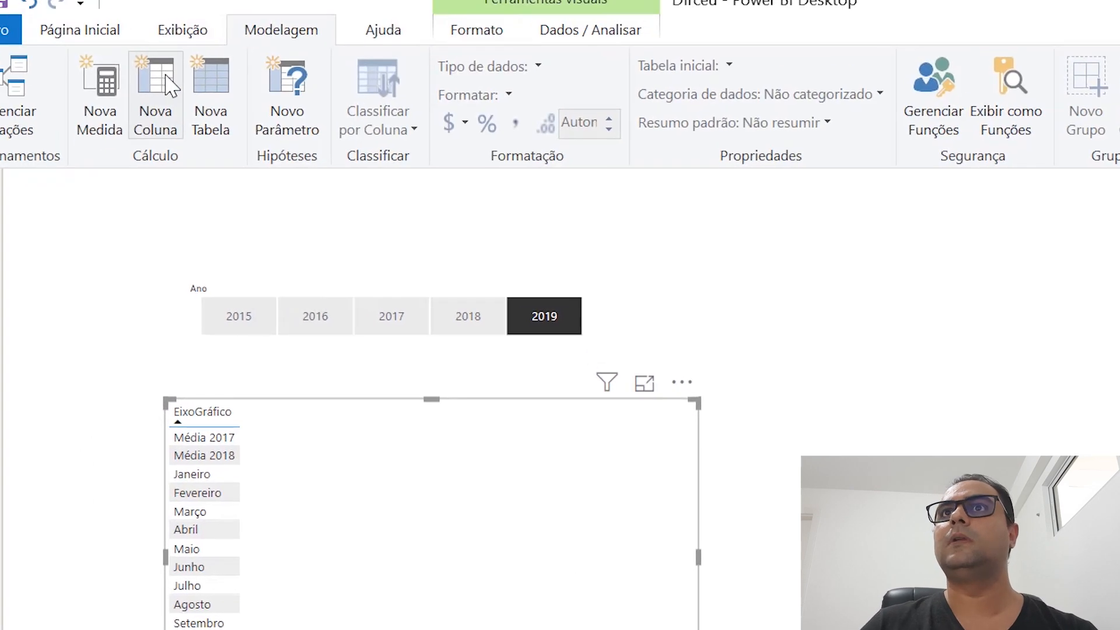
click(209, 99)
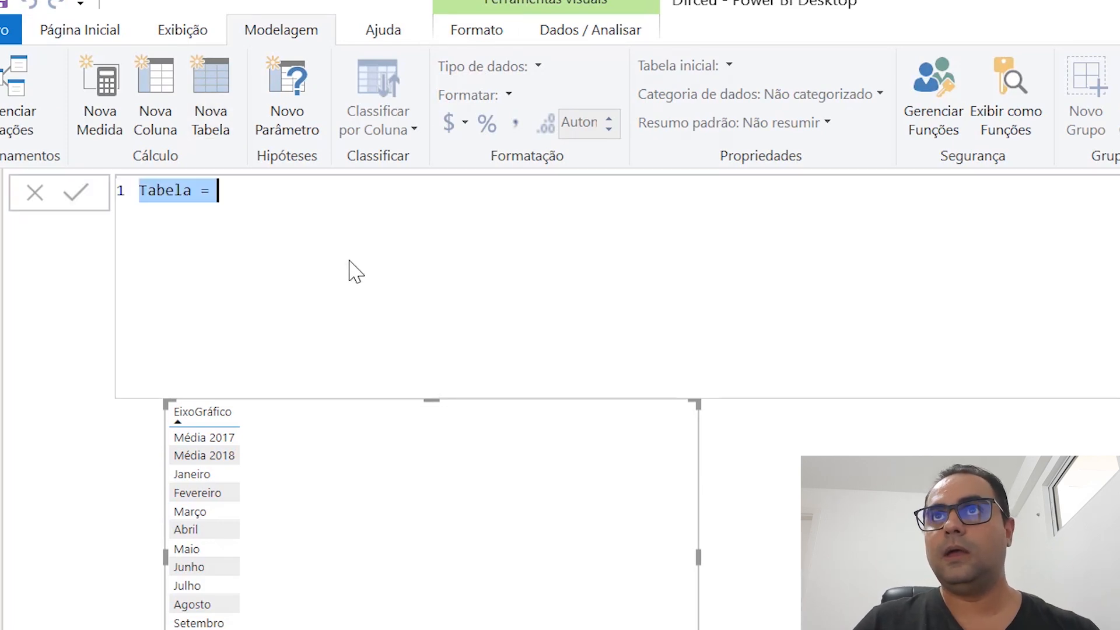
click(354, 215)
key(ctrl+a)
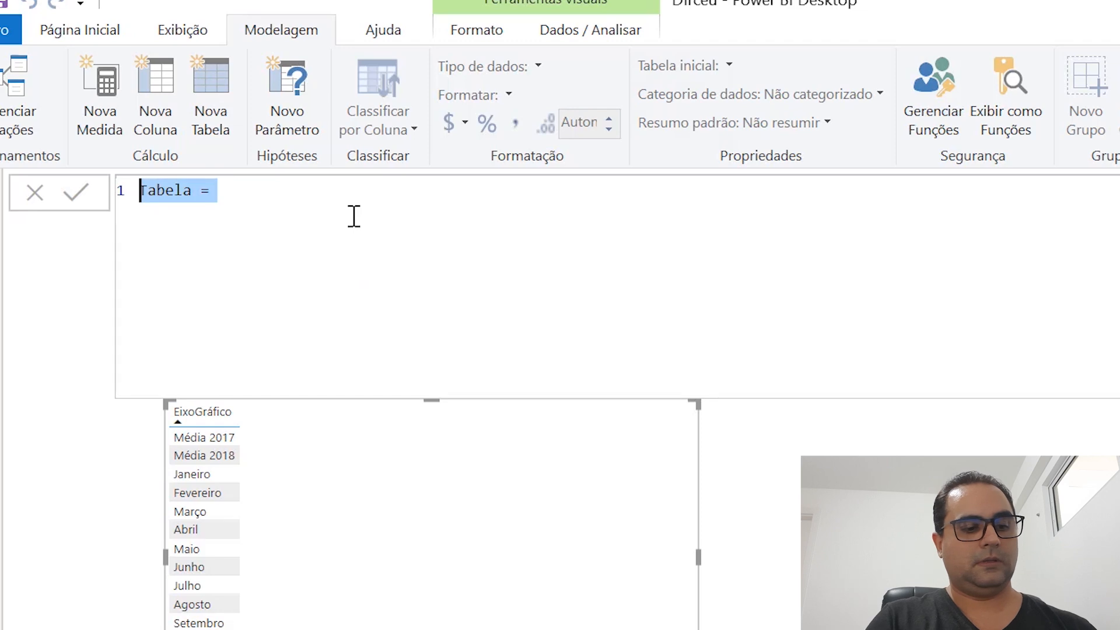
text(Tabela )
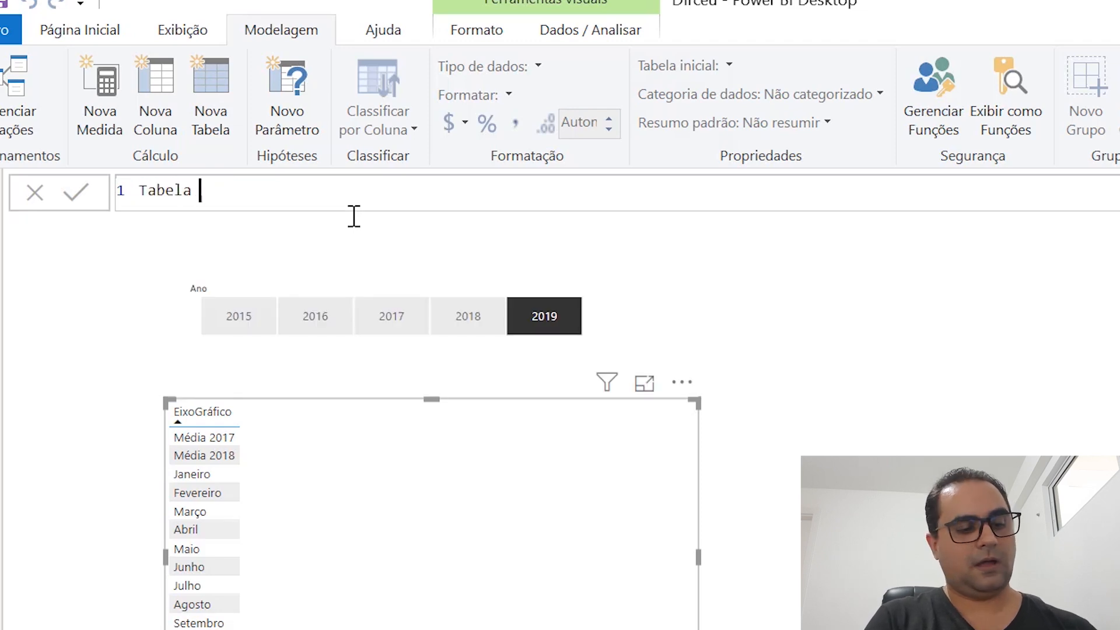
text(a serv)
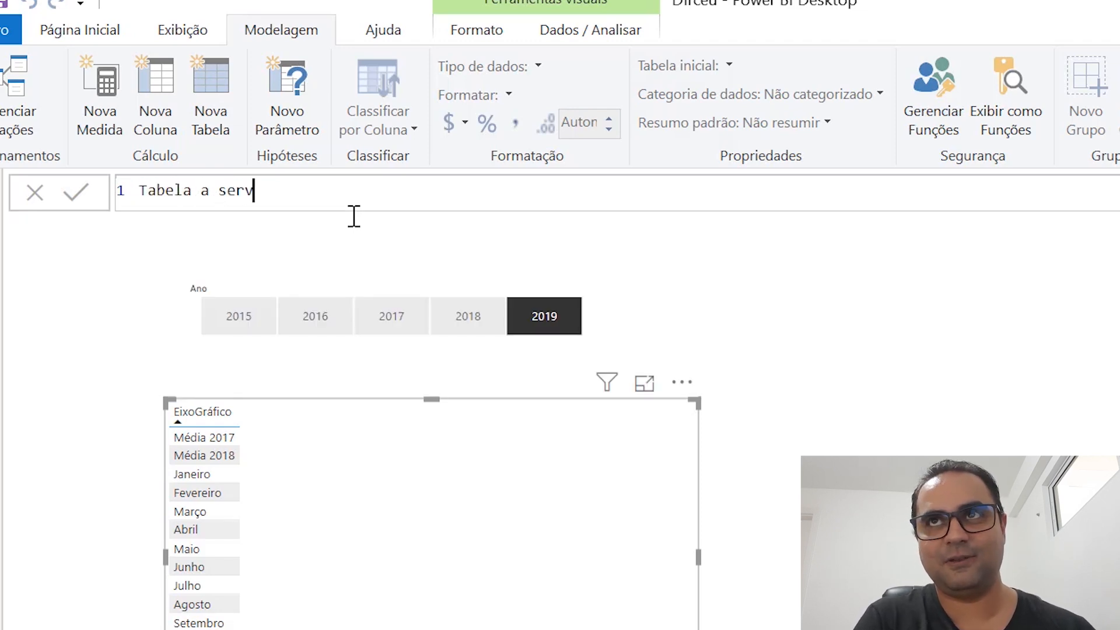
key(BackSpace)
text(virtual )
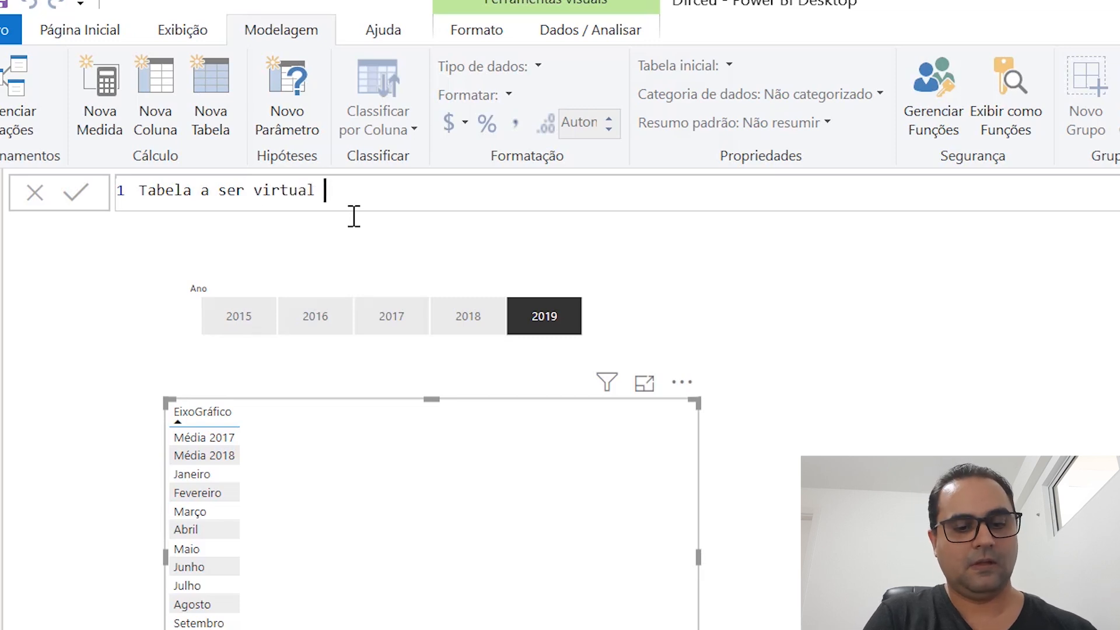
- Begin the table's definition with a SUMMARIZE function that uses dCalendario as its source table
text(= summ)
key(Tab)
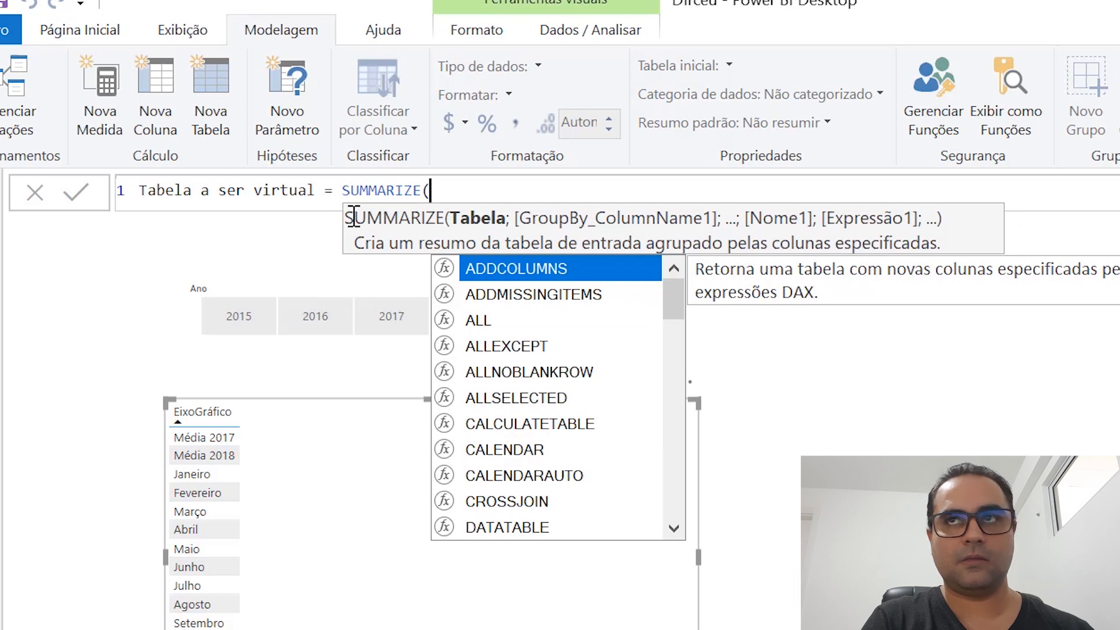
text(d)
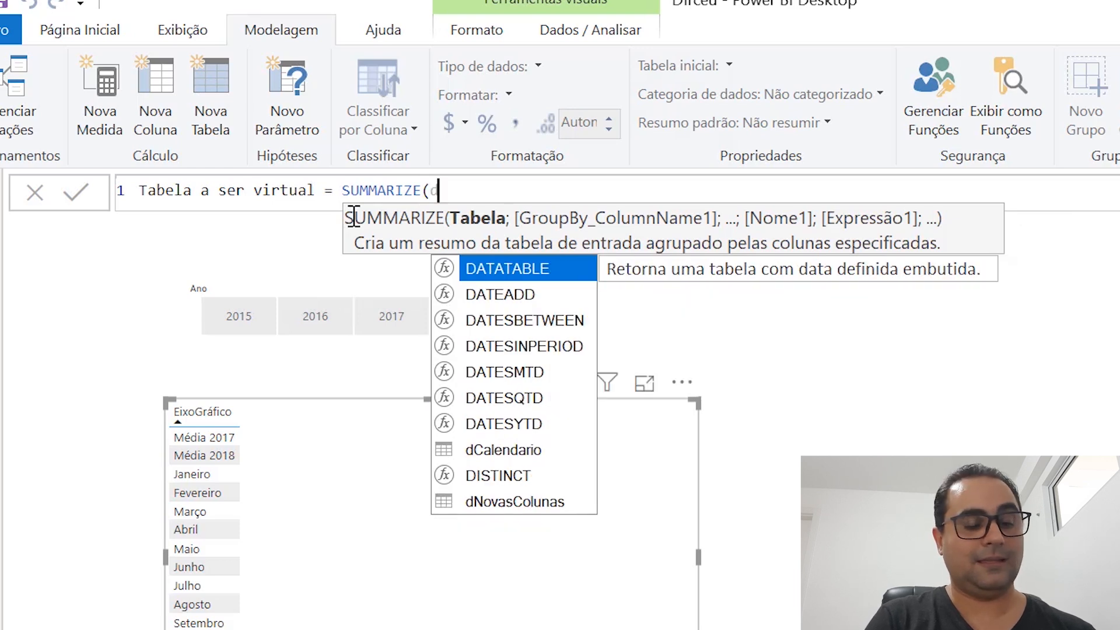
text(calendario)
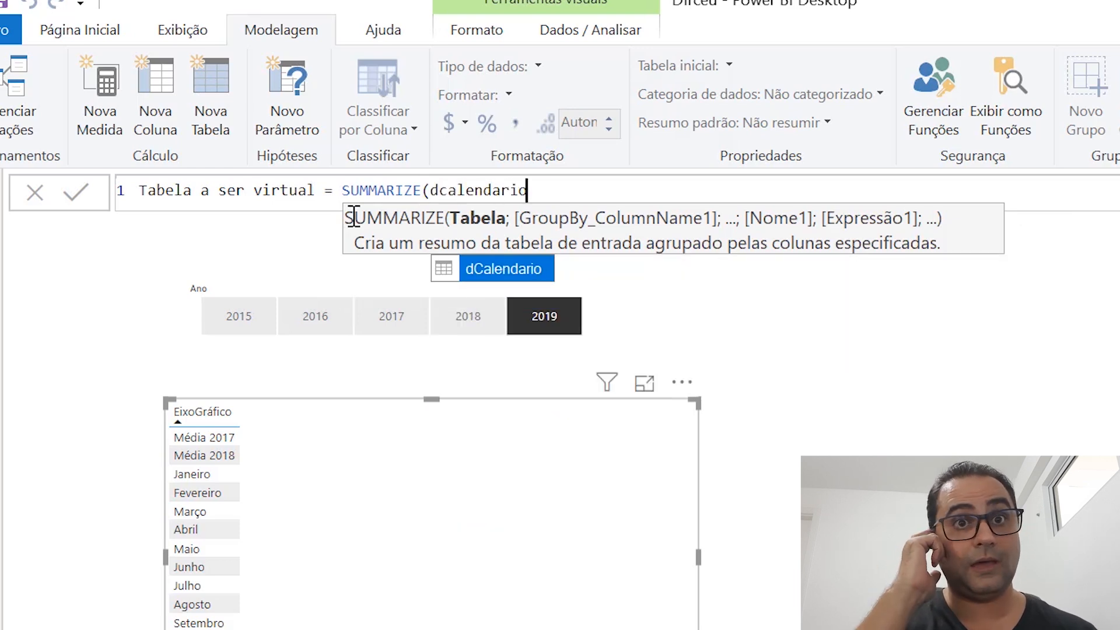
key(Tab)
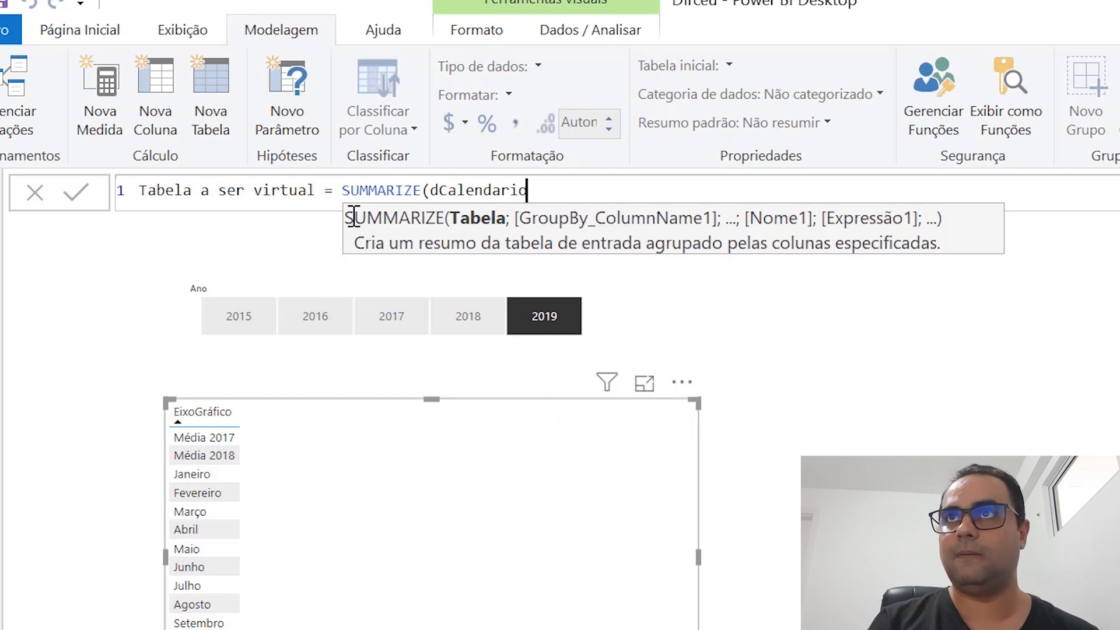
text(/)
key(BackSpace)
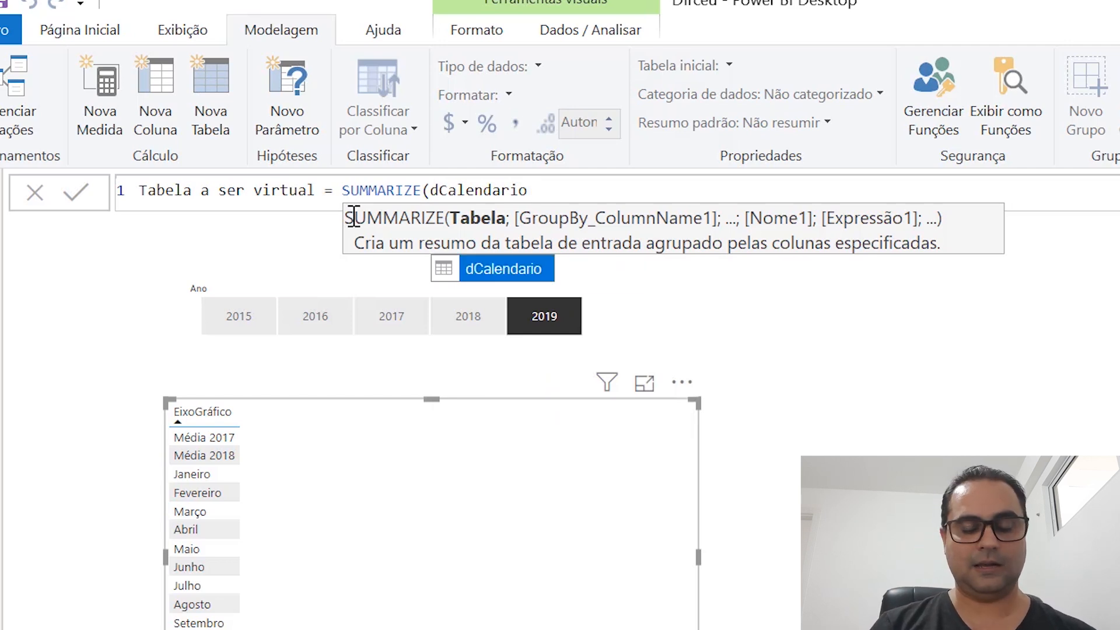
text(;)
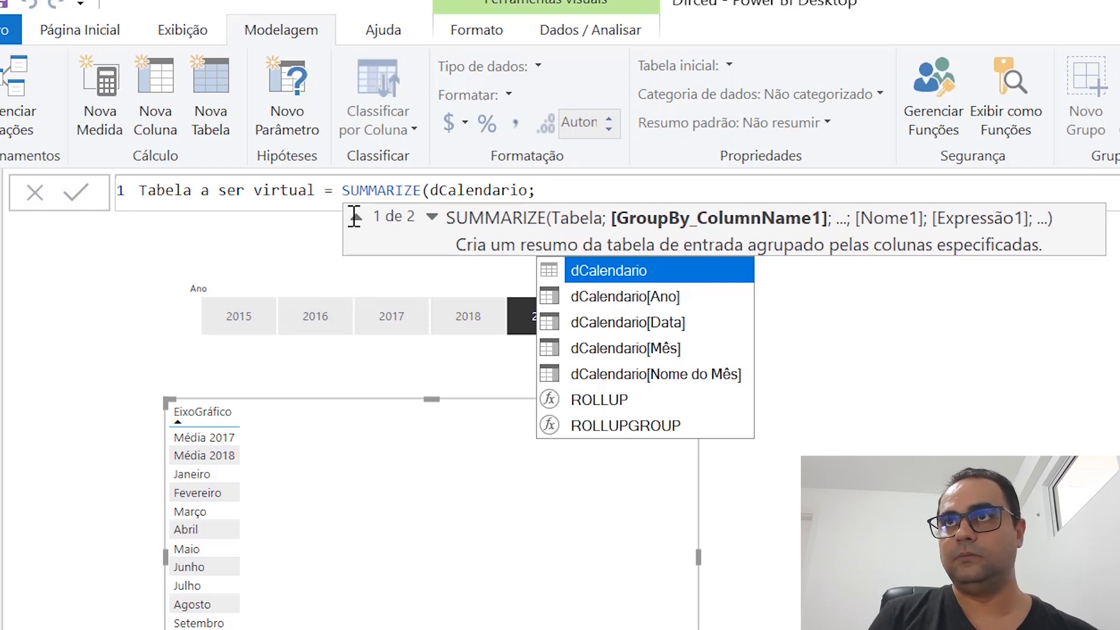
- Add dCalendario[Ano] and dCalendario[Mês] as the grouping columns of the SUMMARIZE formula
key(Down)
key(Tab)
text(;)
key(Down)
key(Down)
key(Down)
key(Tab)
text(;)
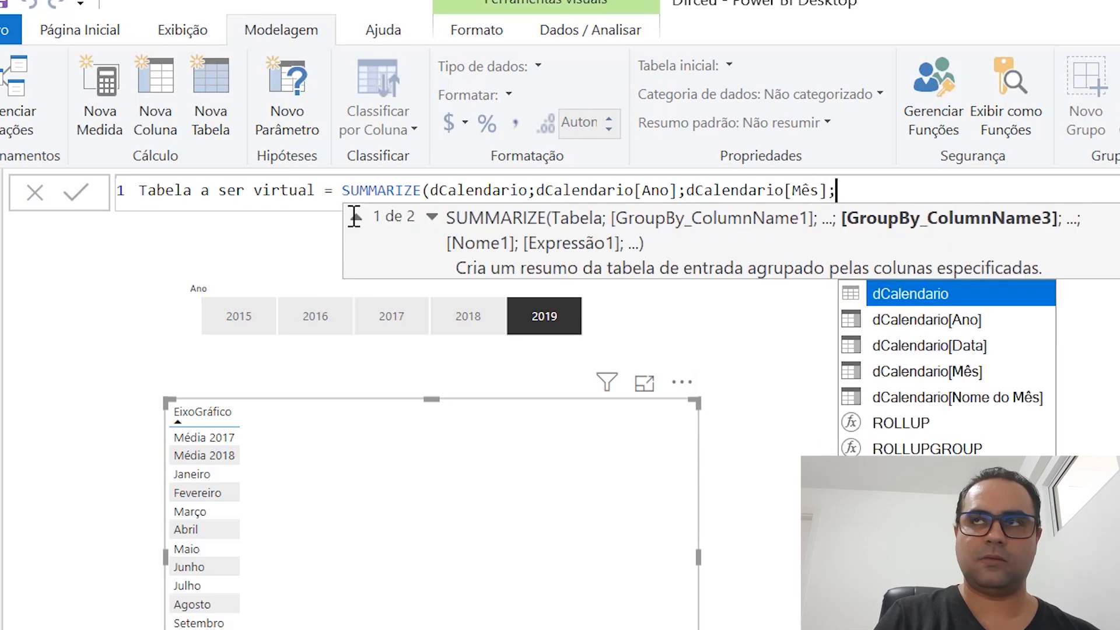
- Add a summary column named "Soma" to the formula, calculated as the sum of fvendas[Valor]
text("Soma)
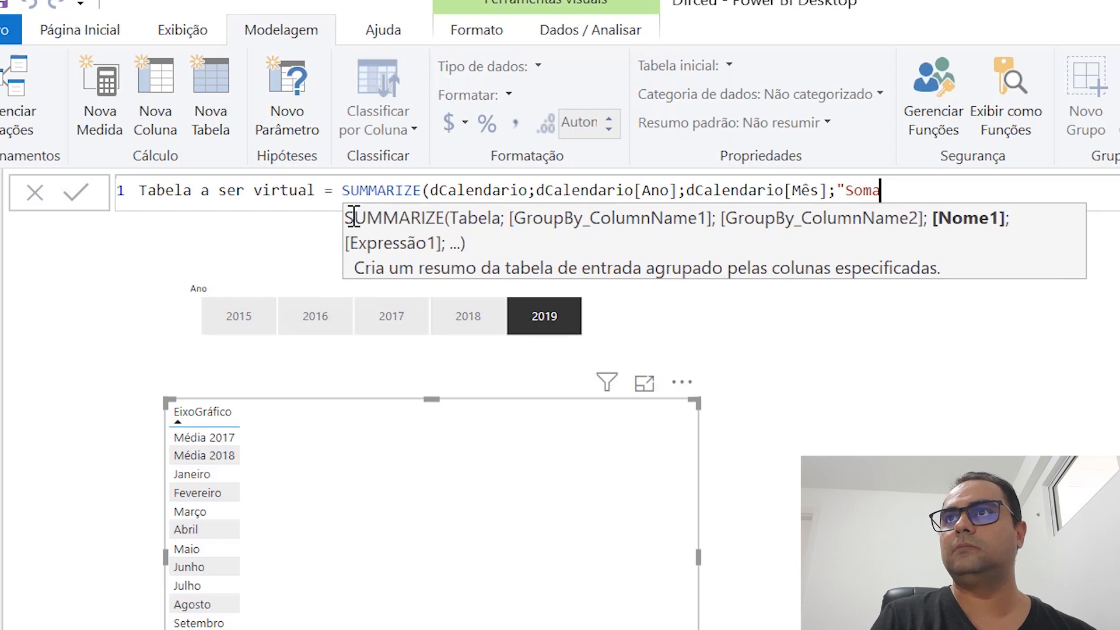
text(";)
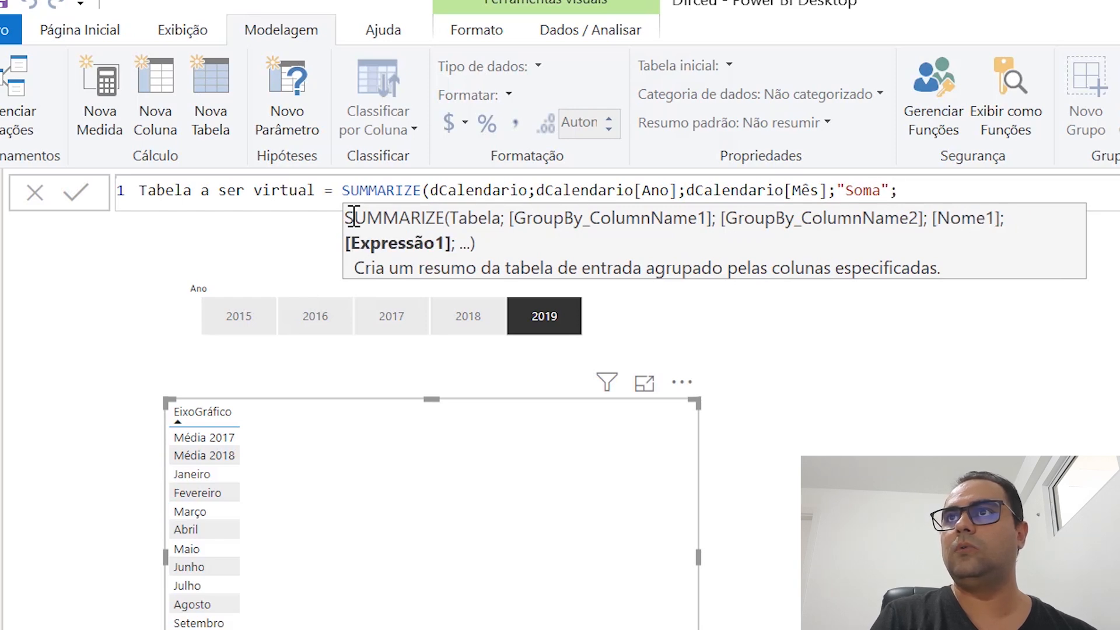
text(sum(f)
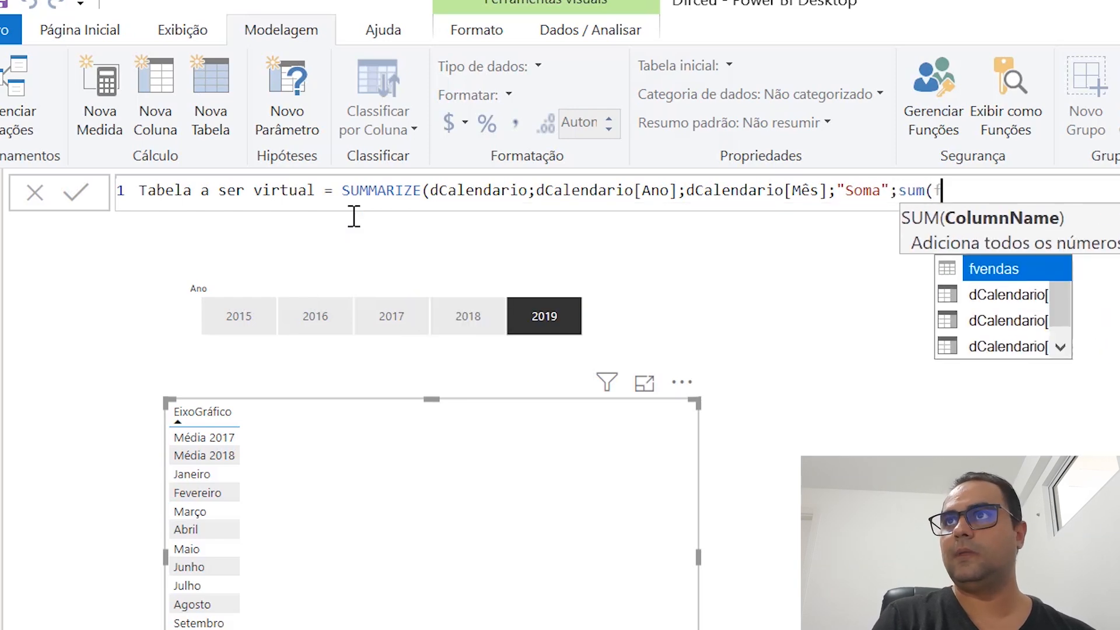
key(Down)
key(Down)
key(Up)
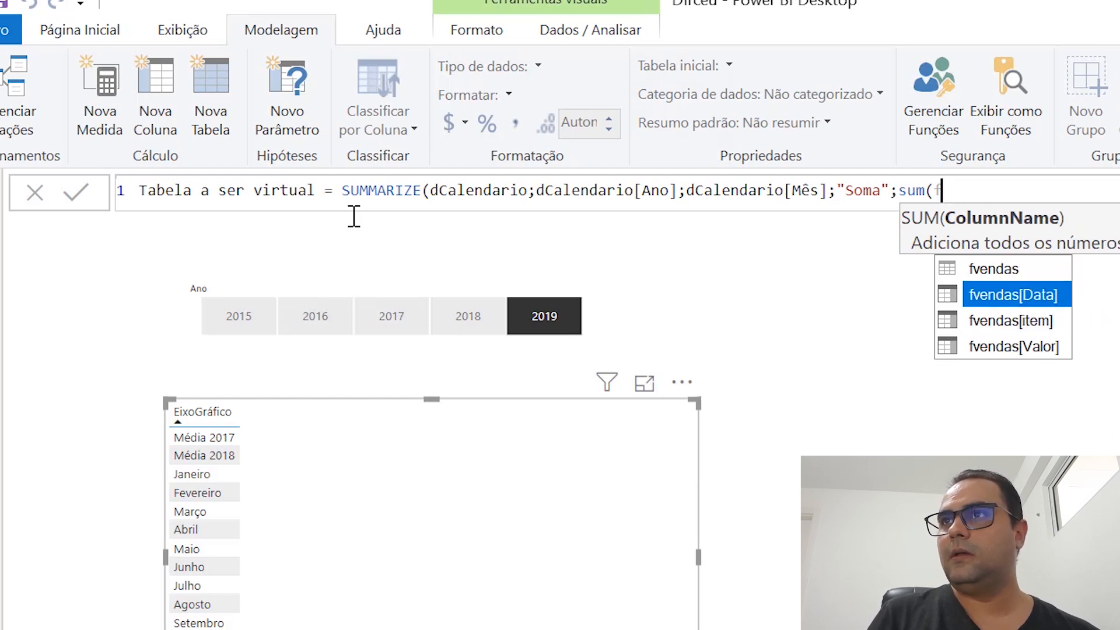
key(Down)
key(Down)
key(Tab)
text())
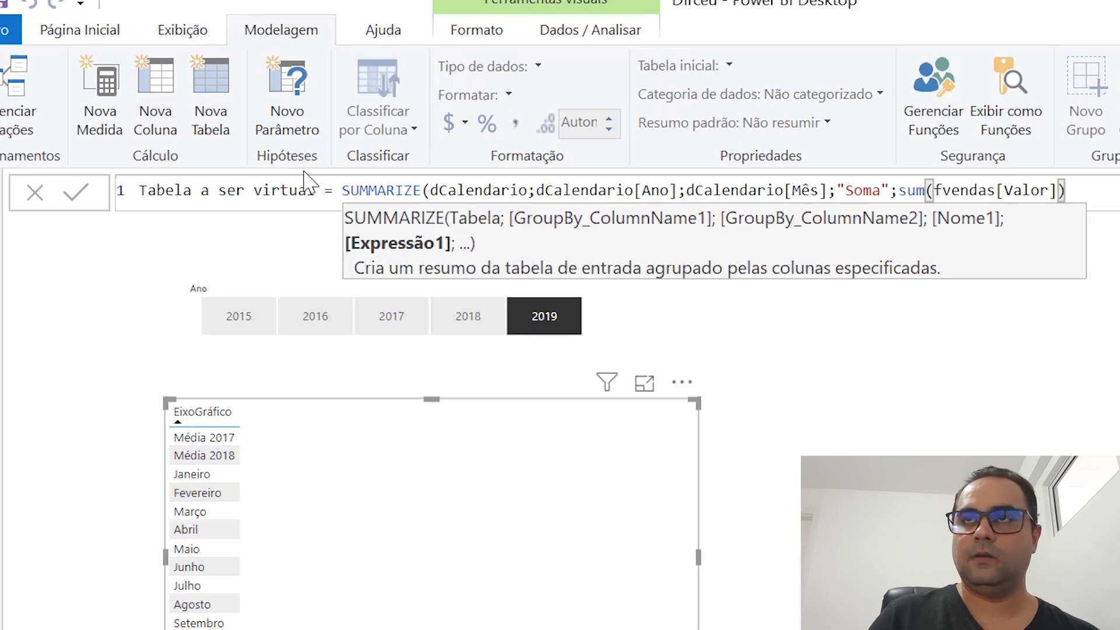
- Split the formula so SUMMARIZE, the source table, each grouping column and the Soma expression have their own lines, close it and commit the table
click(341, 190)
key(shift+Return)
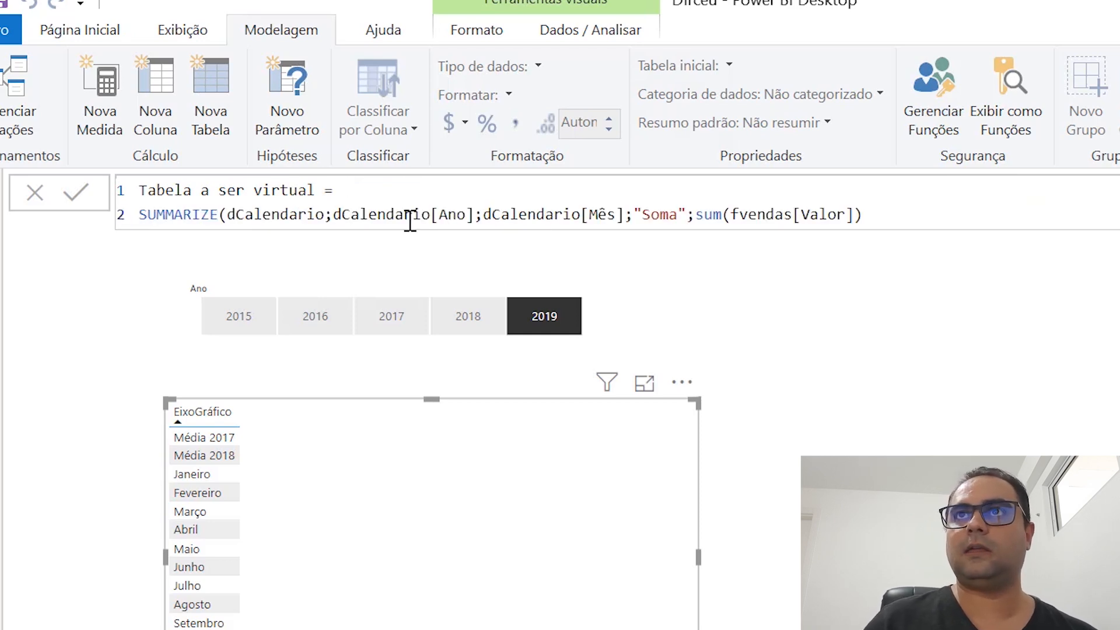
click(226, 217)
key(shift+Return)
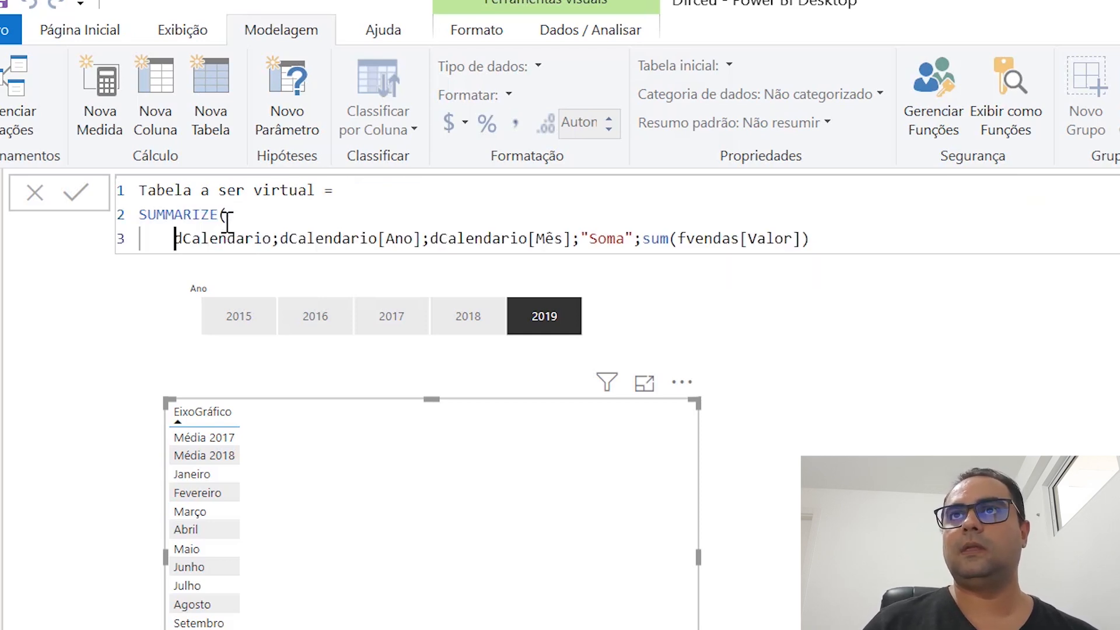
click(282, 240)
key(shift+Return)
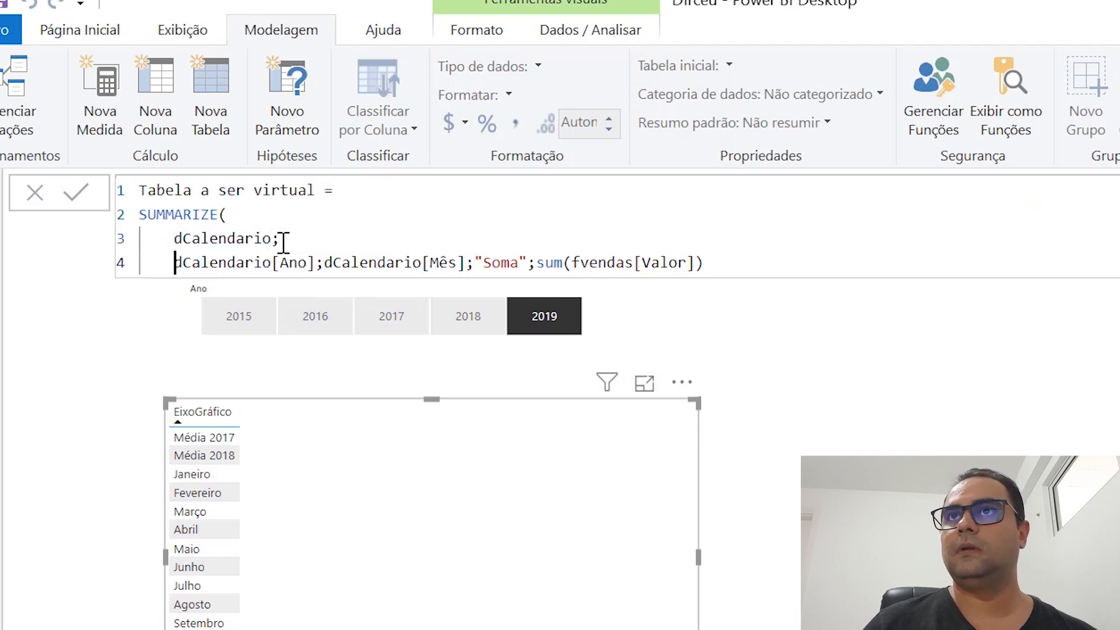
click(325, 260)
key(shift+Return)
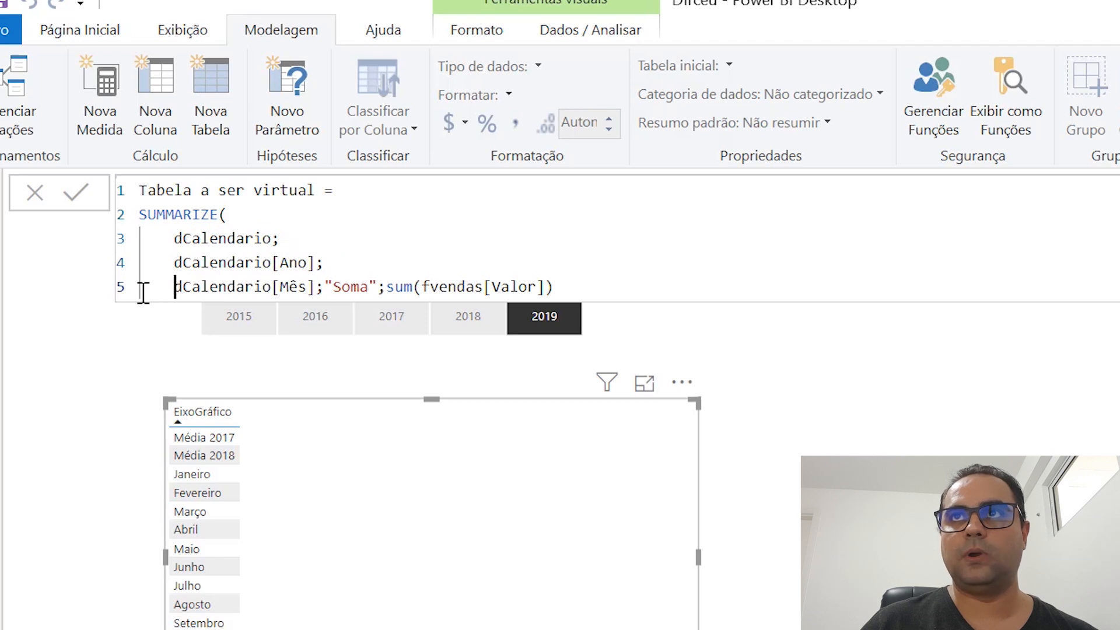
click(324, 285)
key(Return)
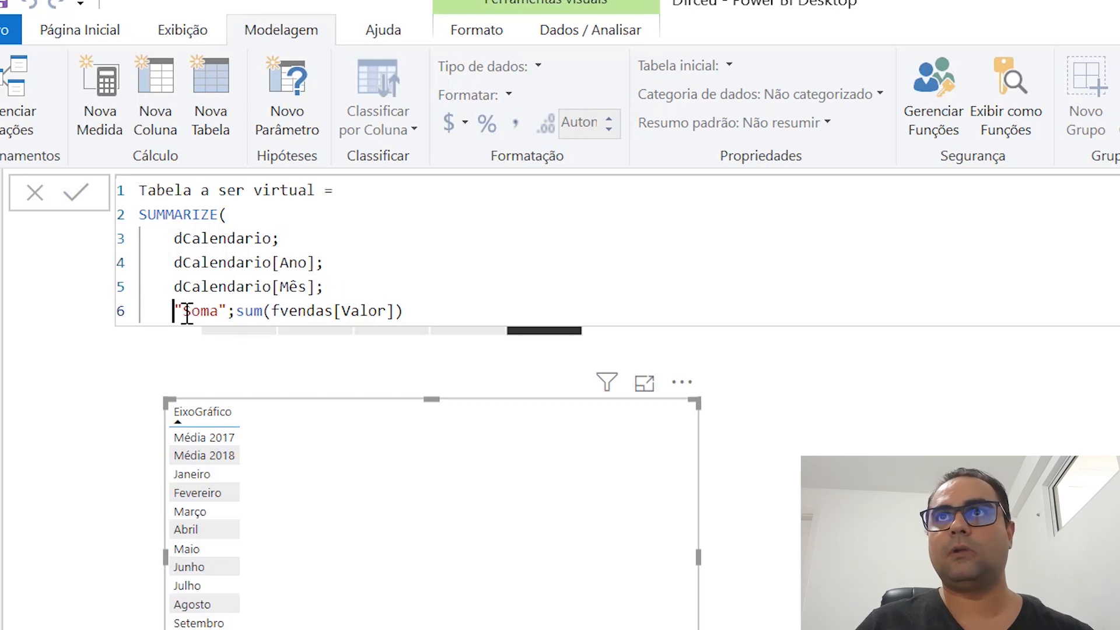
click(416, 312)
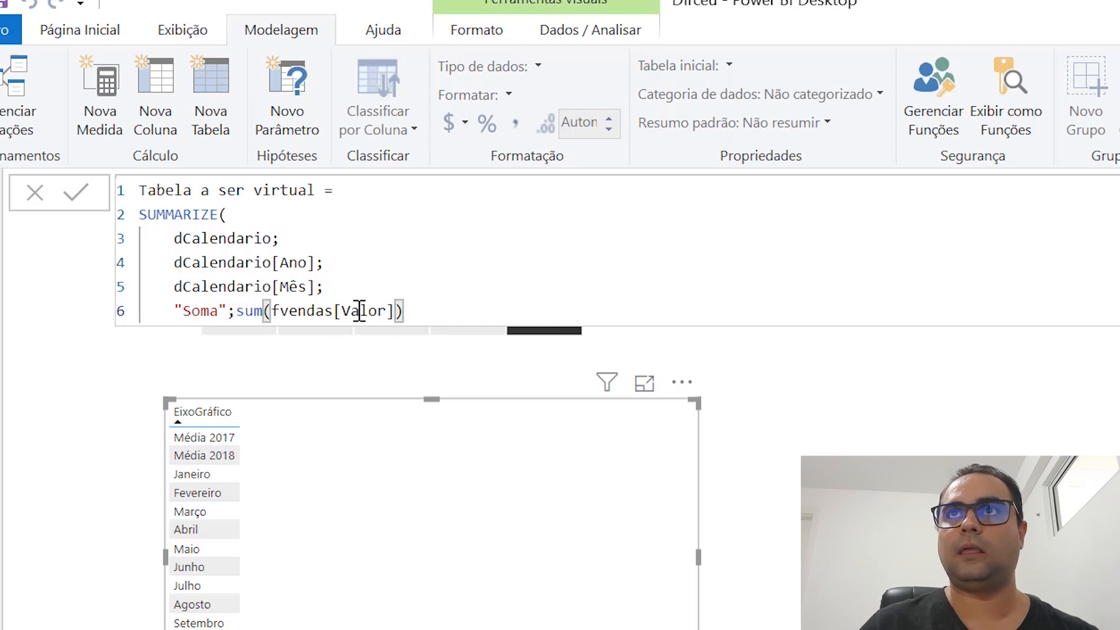
key(Return)
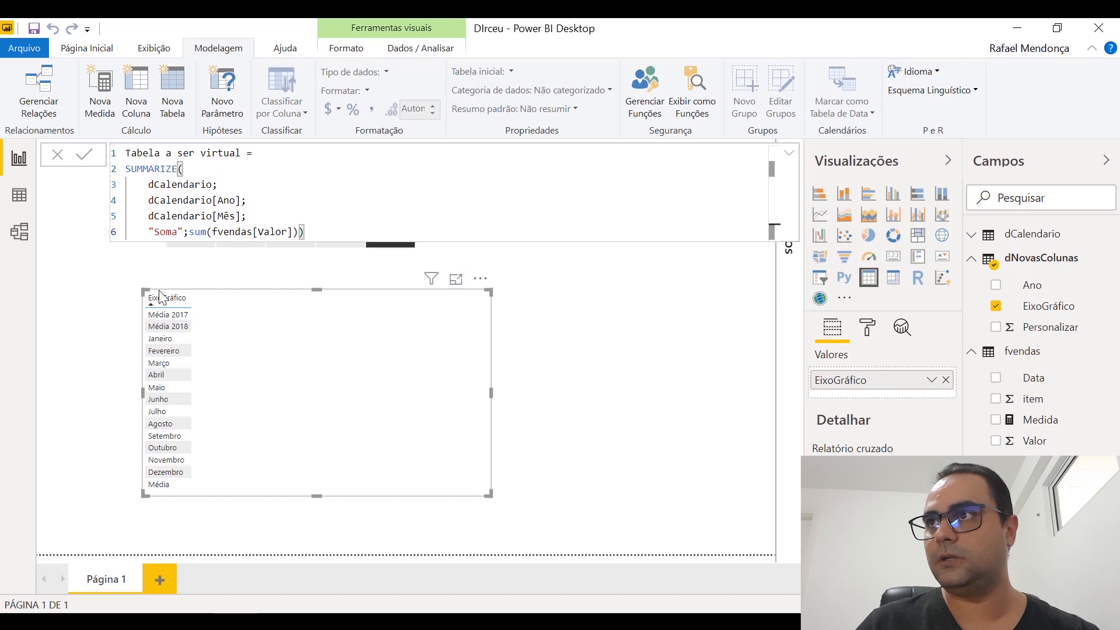
- Examine the Ano, Mês and Soma columns of Tabela a ser virtual in the data view
click(29, 192)
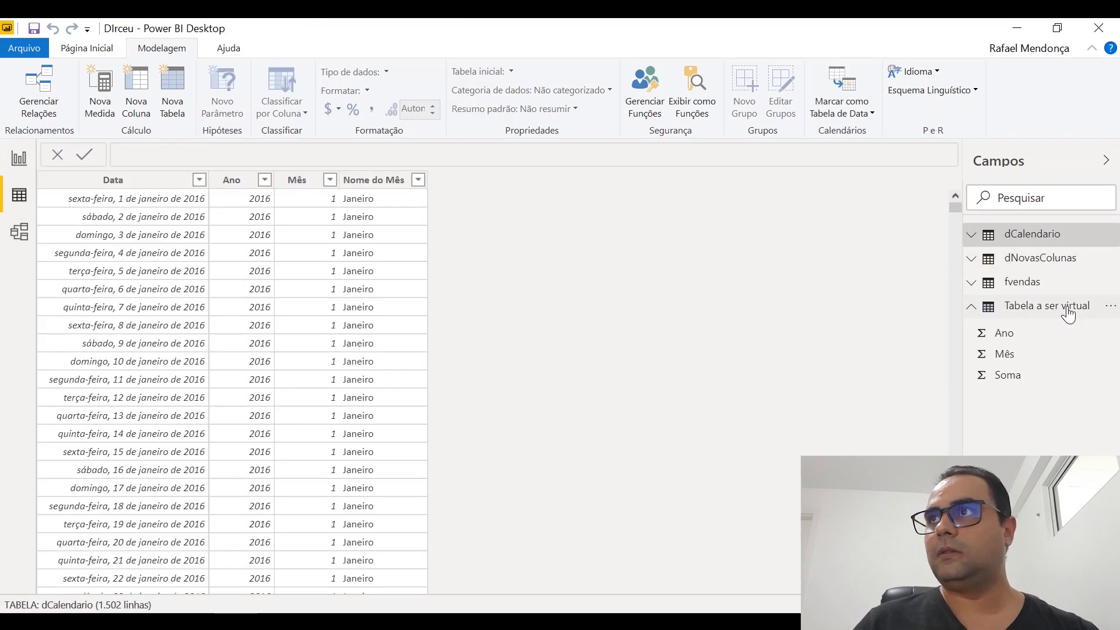
click(1067, 313)
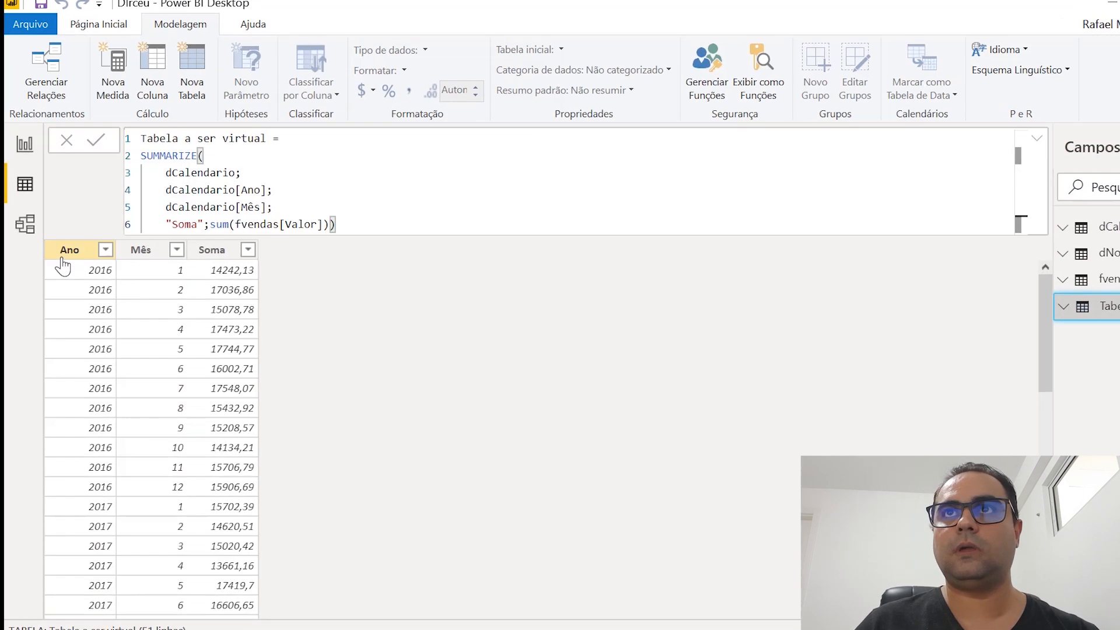
click(57, 260)
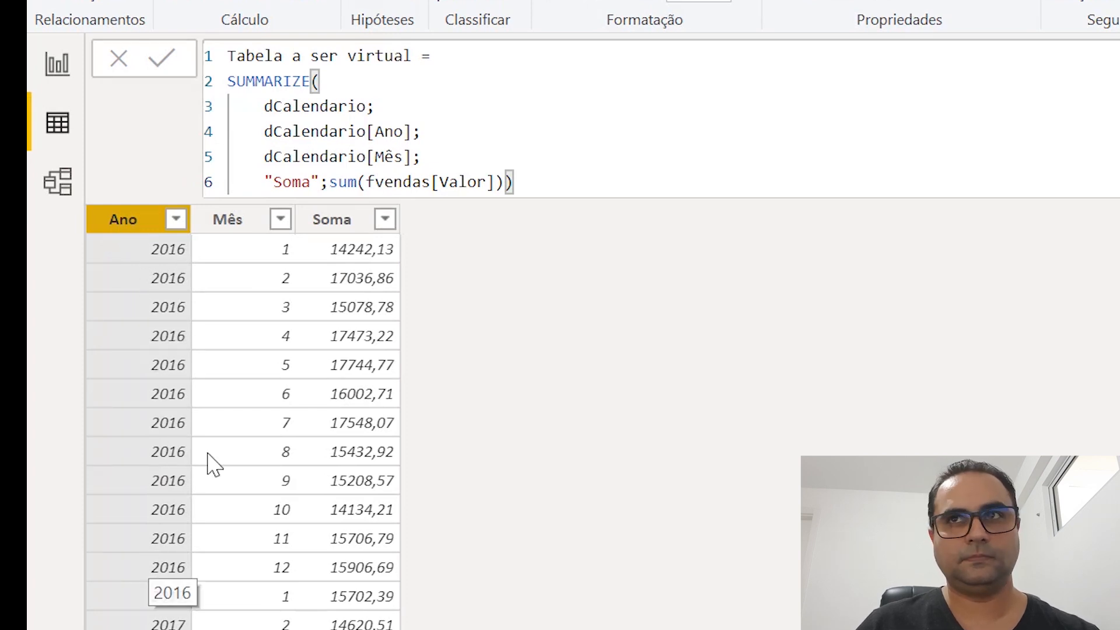
click(230, 227)
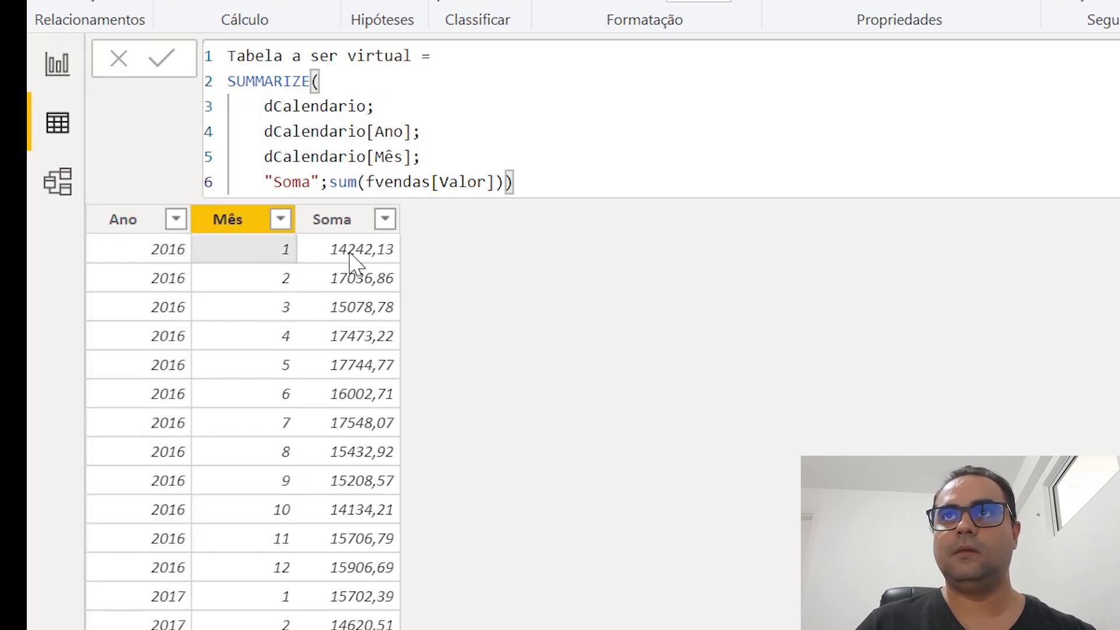
click(384, 258)
scroll(289, 292, down, 1)
scroll(291, 295, down, 10)
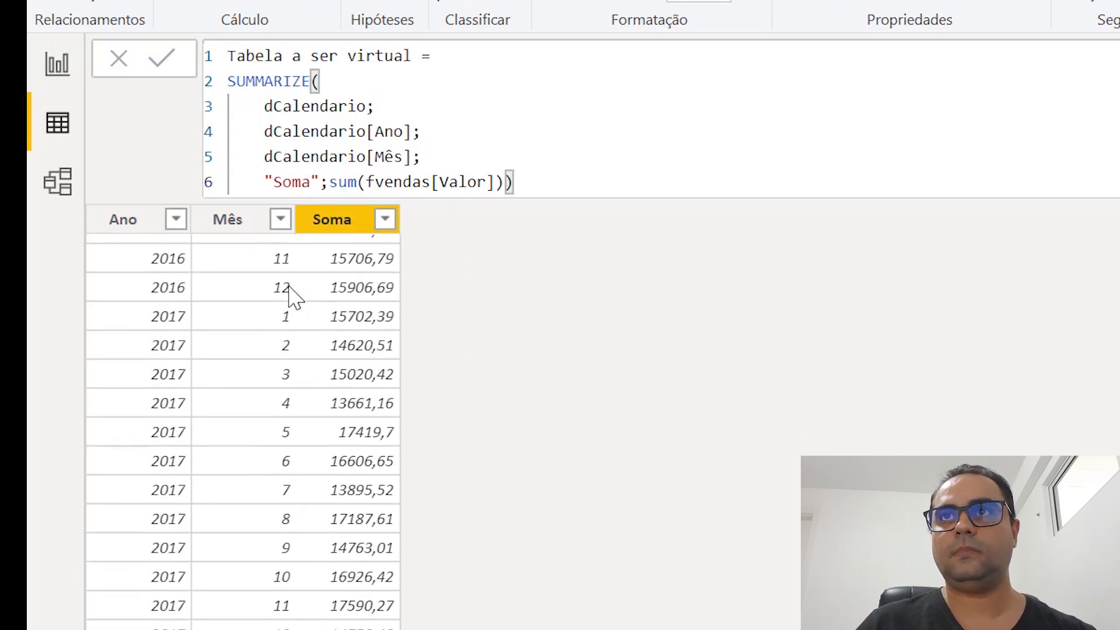
scroll(292, 295, up, 7)
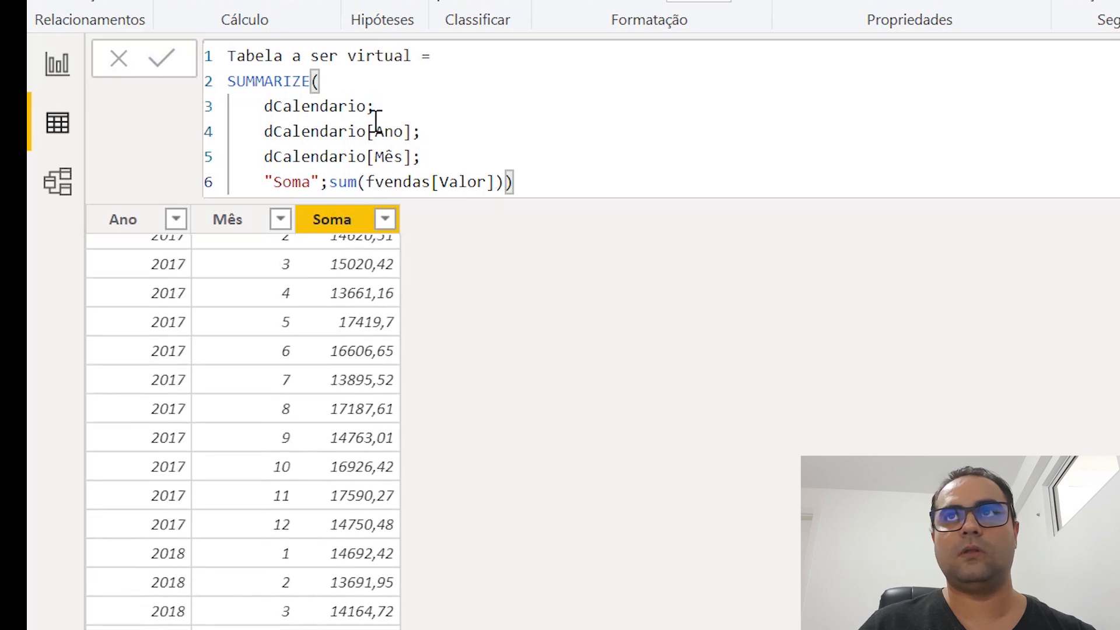
- Replace the grouping column dCalendario[Mês] with dCalendario[Nome do Mês] in the table formula
double_click(397, 167)
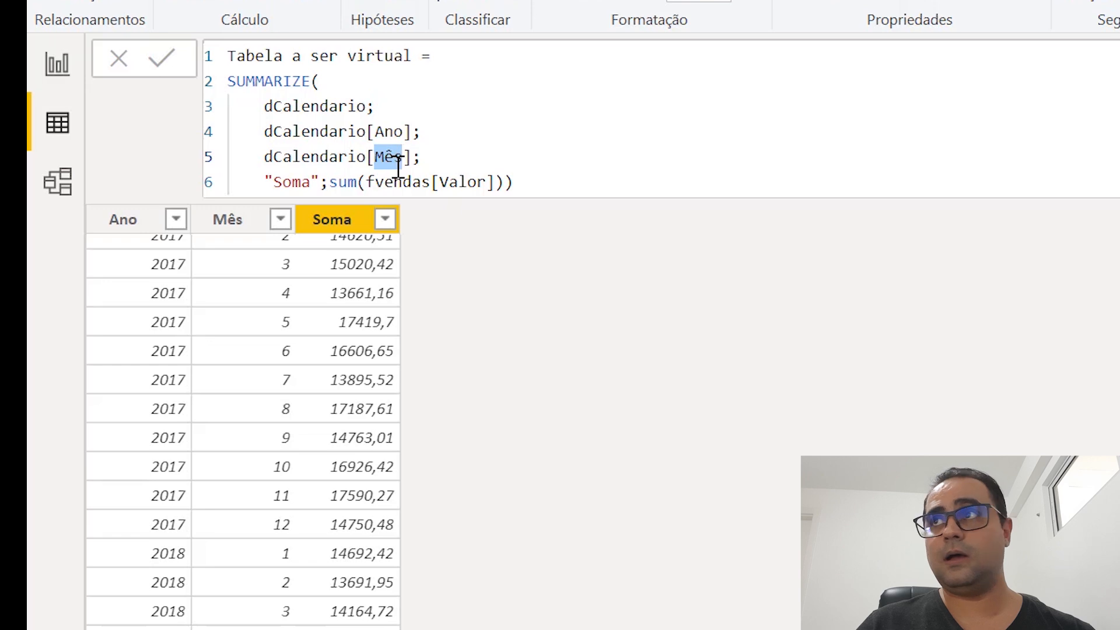
key(BackSpace)
key(Down)
key(Down)
key(Down)
key(Tab)
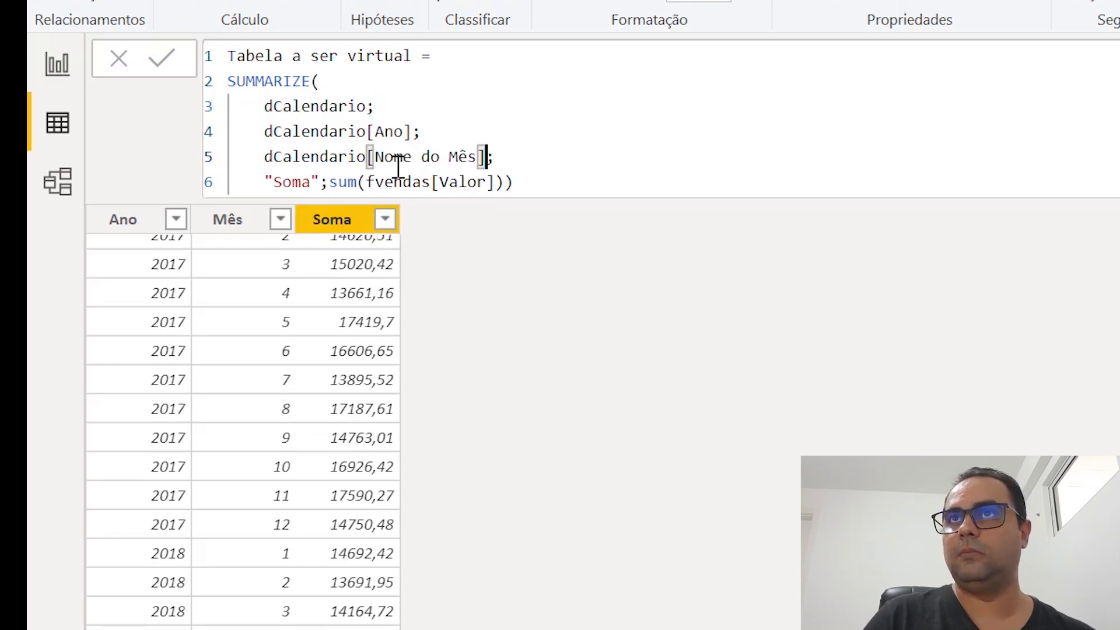
key(Down)
key(Down)
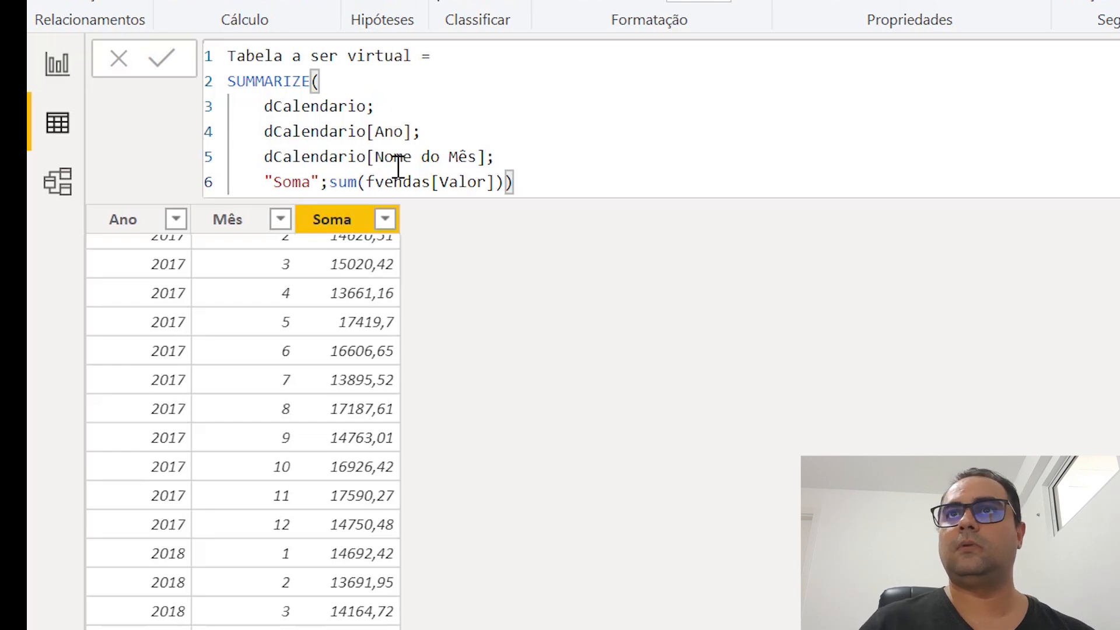
- Commit the revised table formula and compare its Ano and Nome do Mês columns with the report's EixoGráfico list
key(Return)
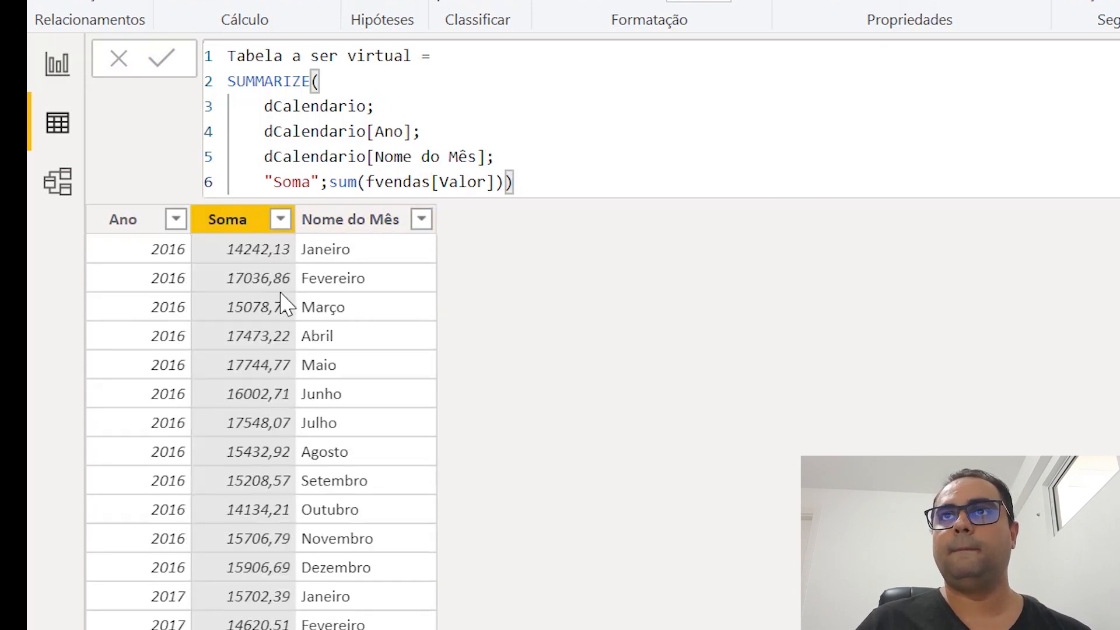
click(133, 229)
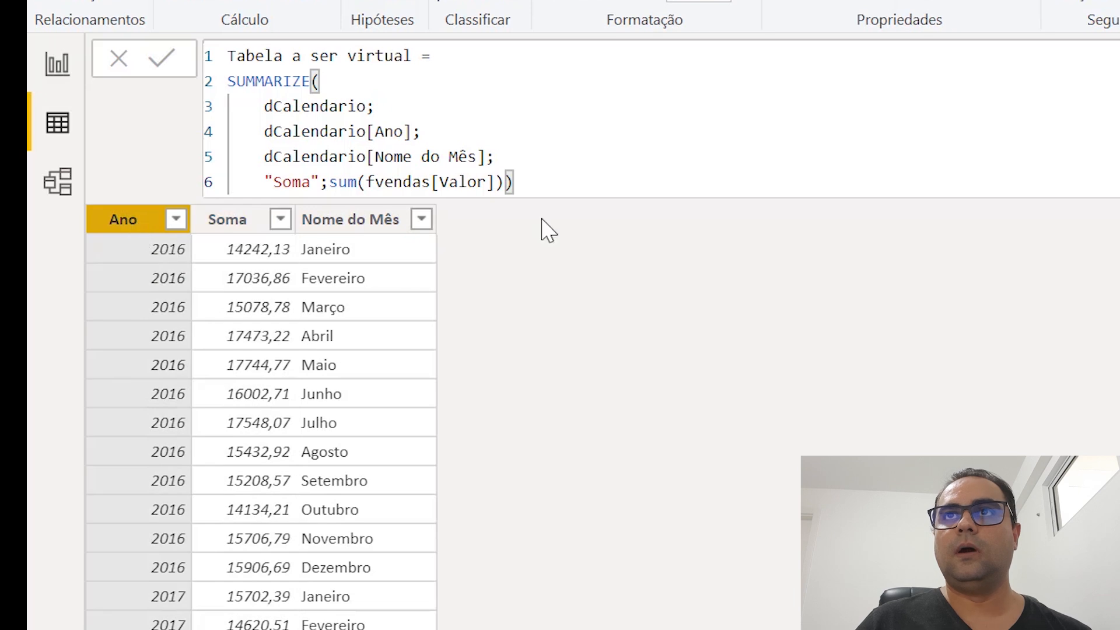
click(380, 229)
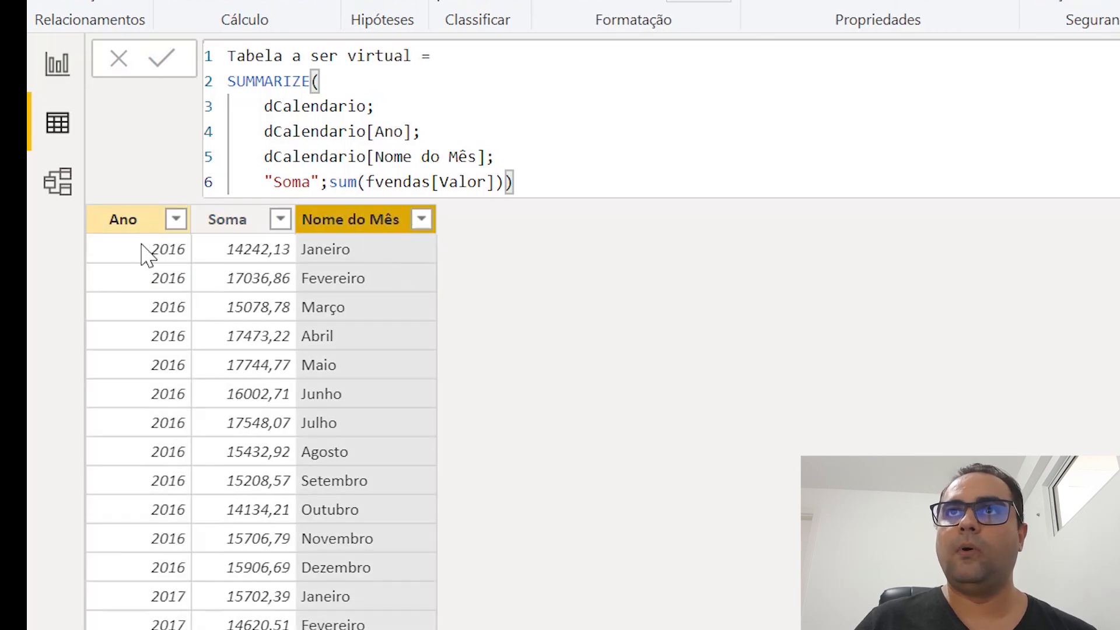
scroll(379, 312, down, 11)
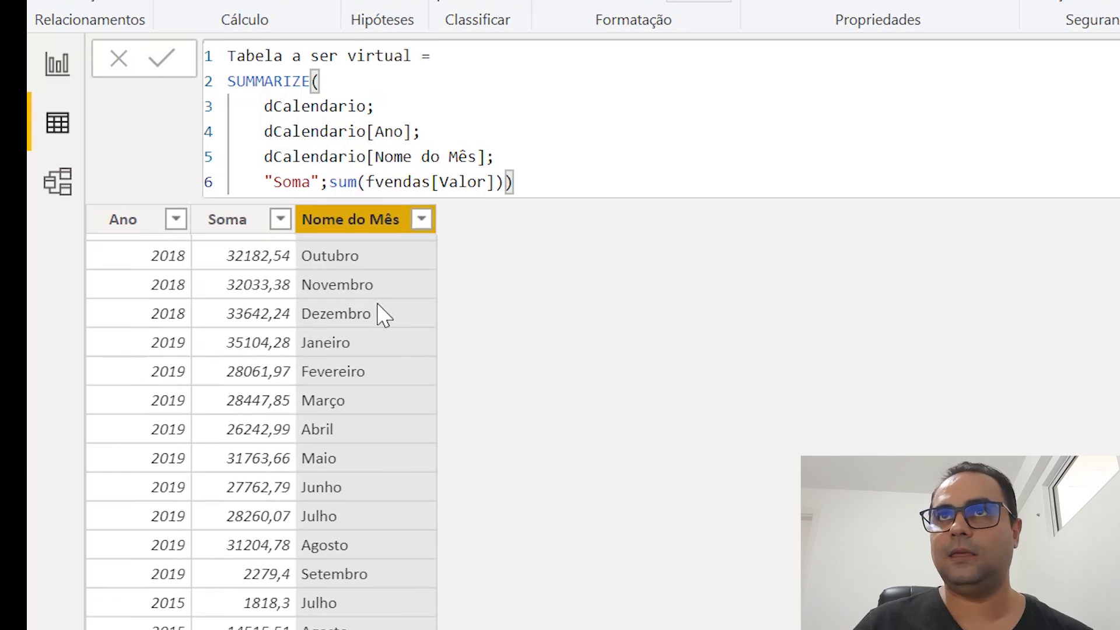
click(58, 69)
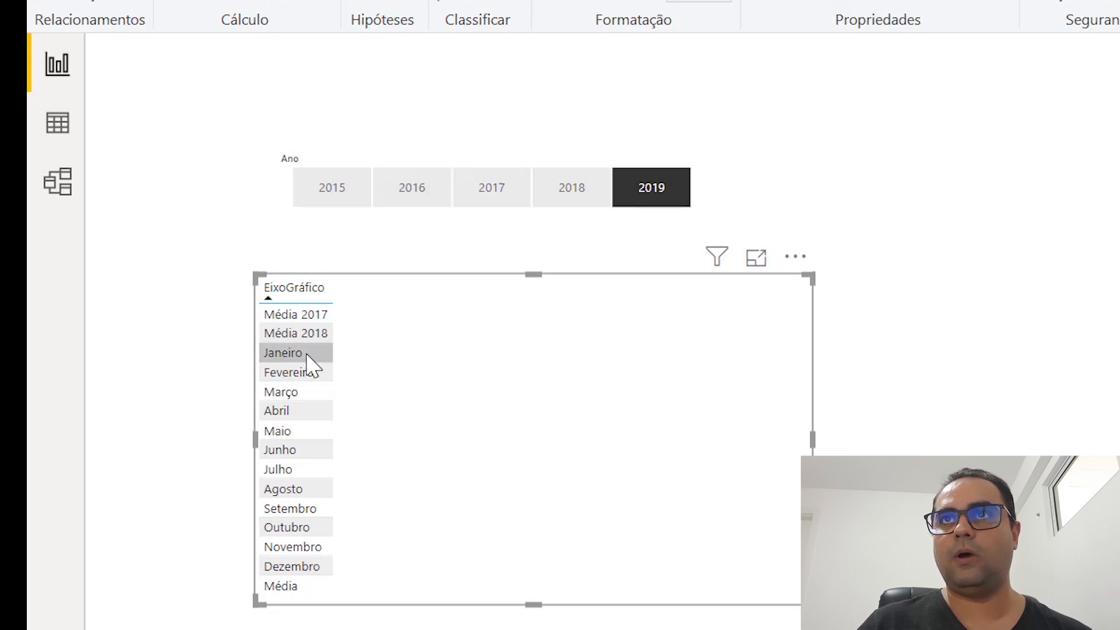
- Filter the Ano column of Tabela a ser virtual to show only 2019
click(63, 134)
click(182, 222)
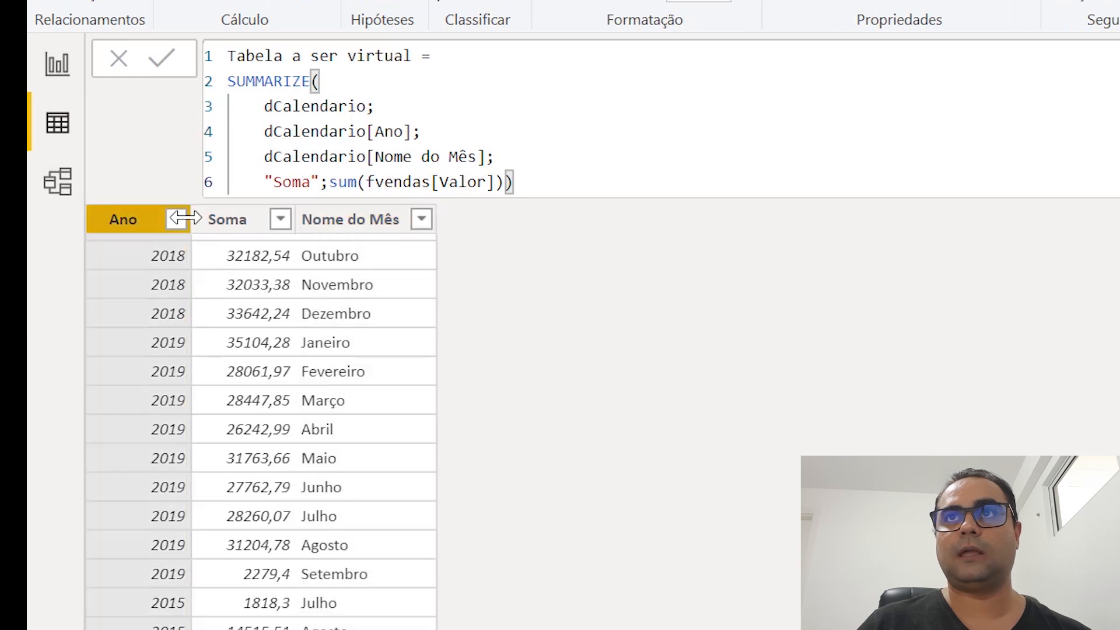
click(177, 220)
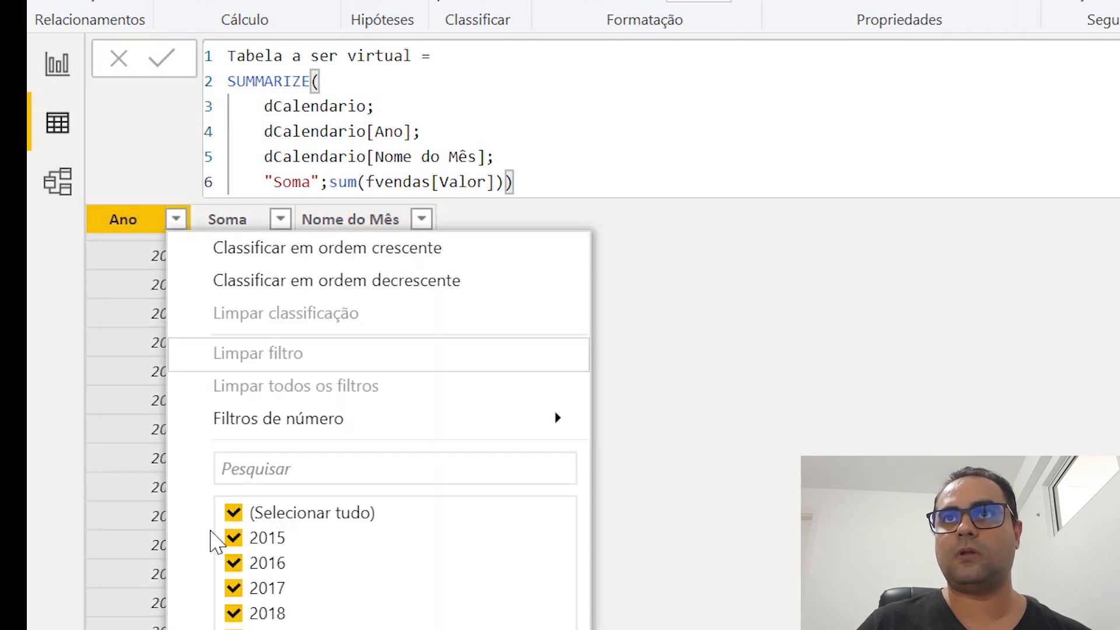
click(244, 506)
click(251, 629)
click(449, 629)
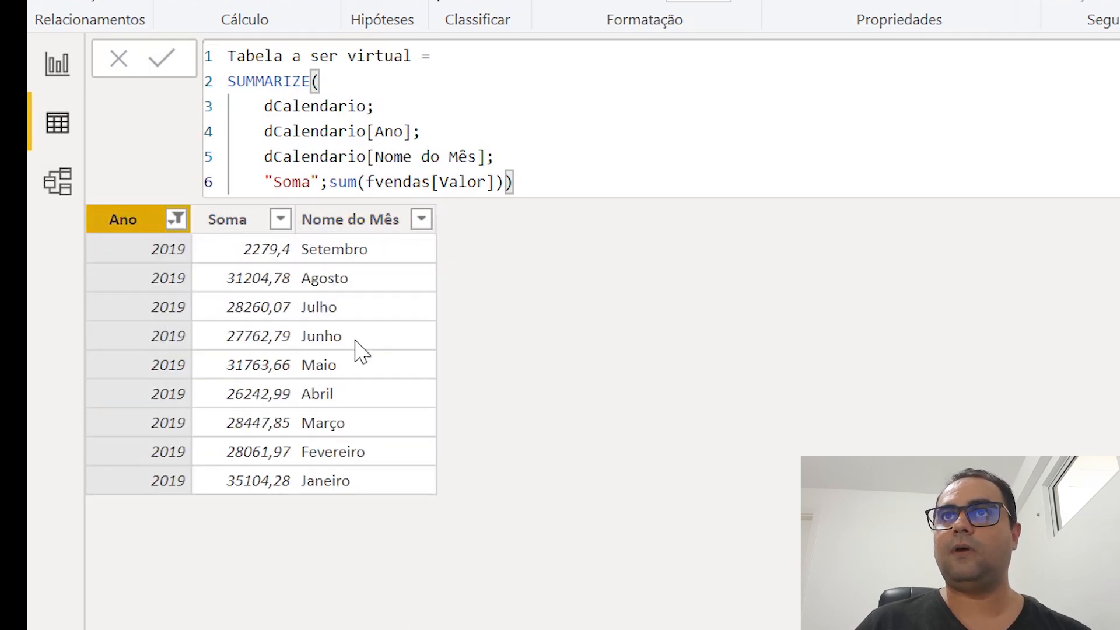
- Compare the EixoGráfico entries in the report with the filtered 2019 month rows in the data view
click(56, 85)
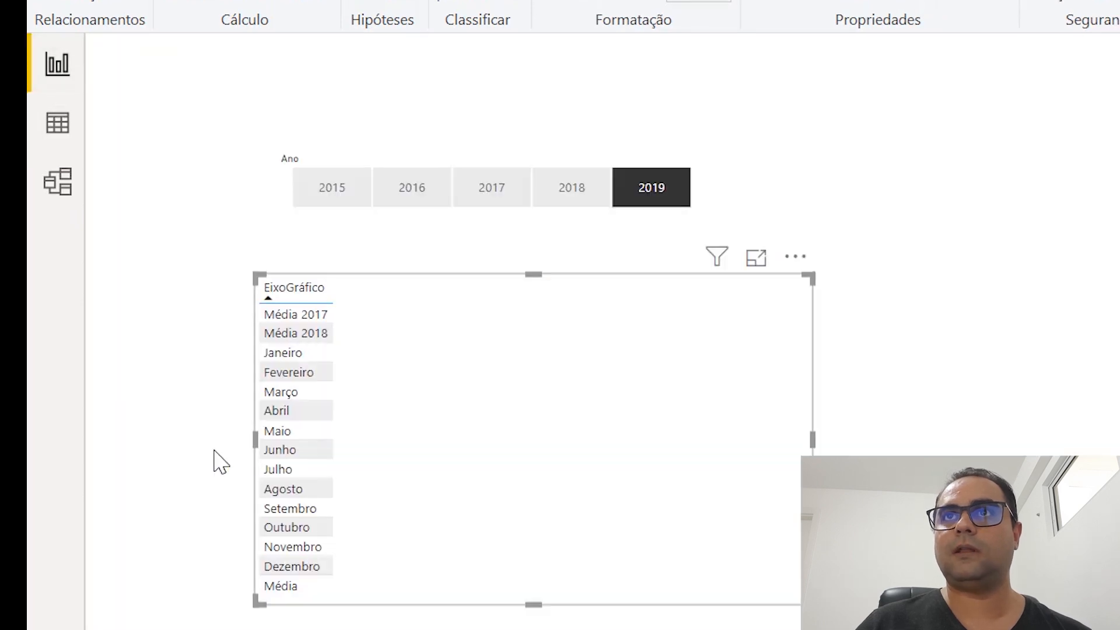
click(64, 182)
click(60, 125)
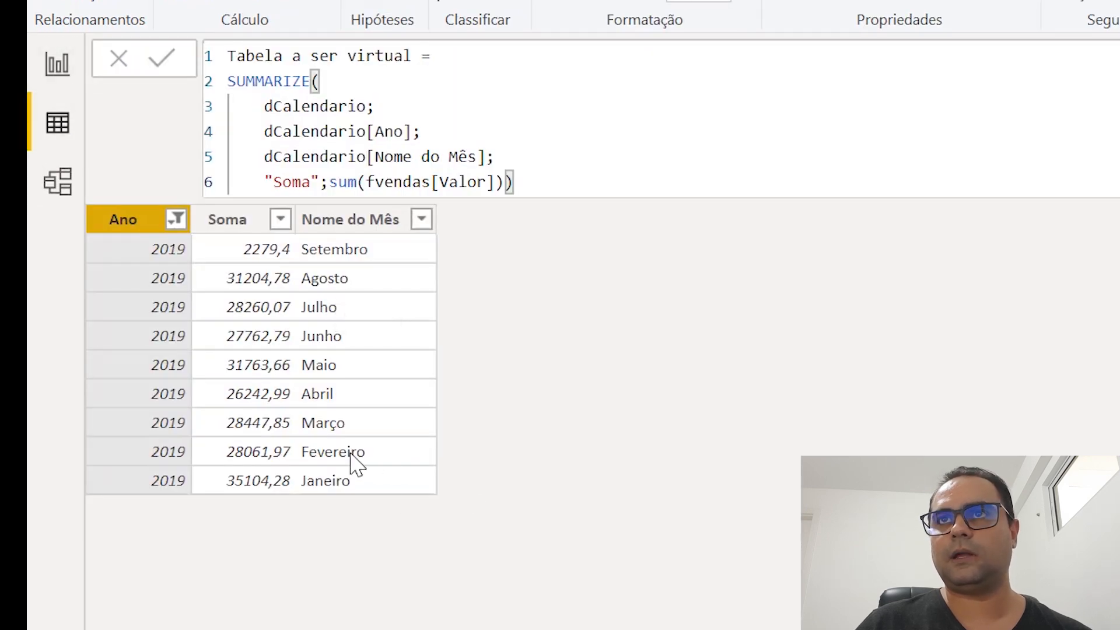
- From the report view, create a measure in the fvendas table named "Medida" plus the author's first name, with its expression starting on a new line
click(57, 64)
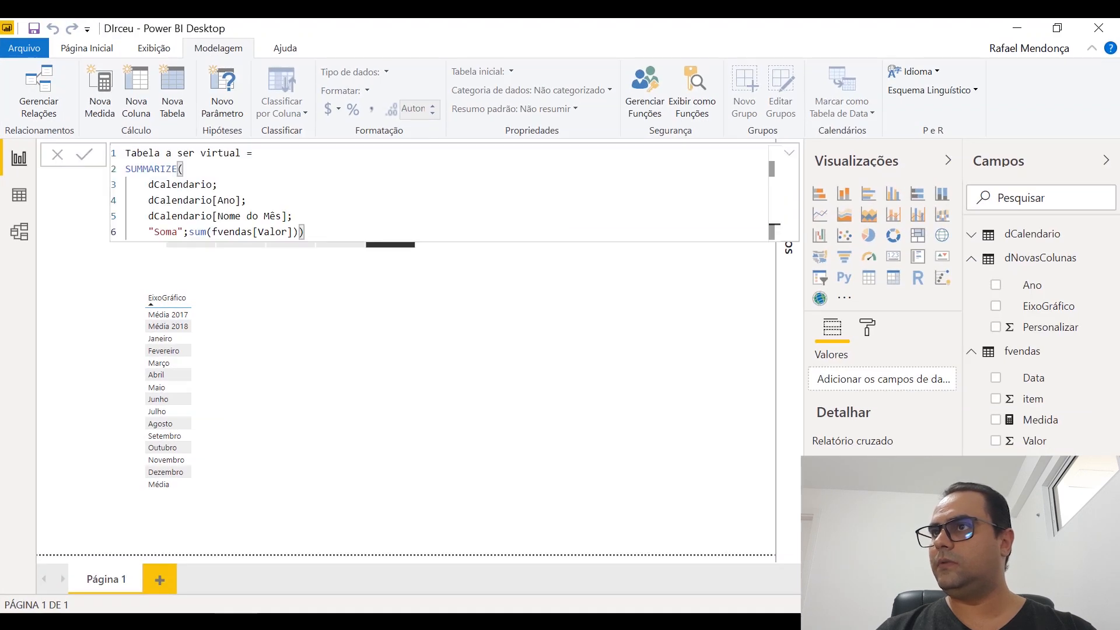
right_click(1037, 275)
click(1037, 303)
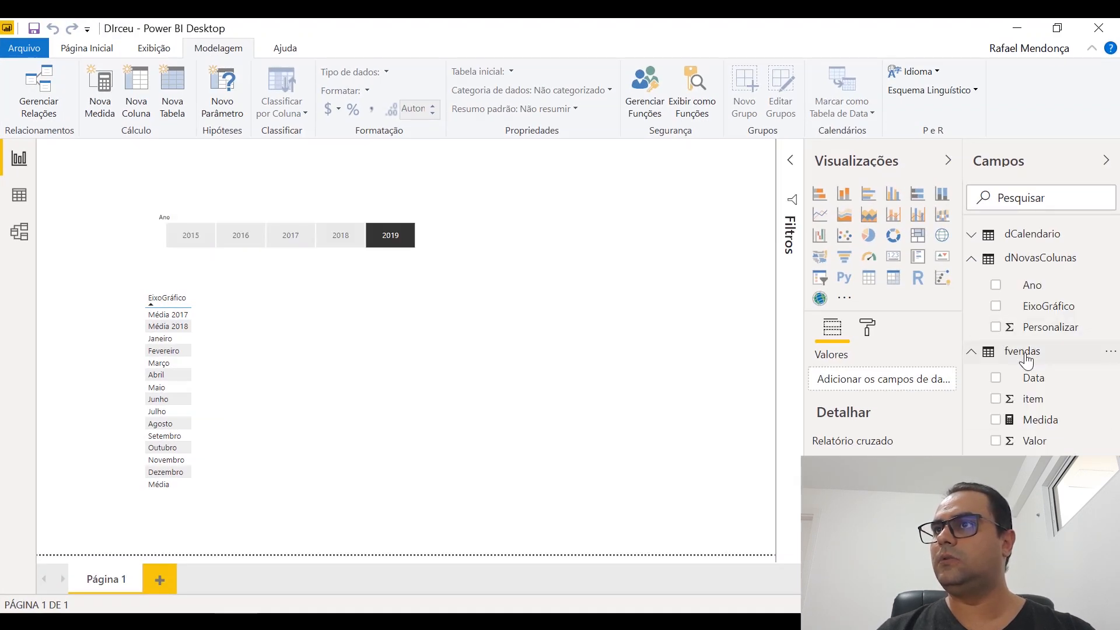
right_click(1026, 351)
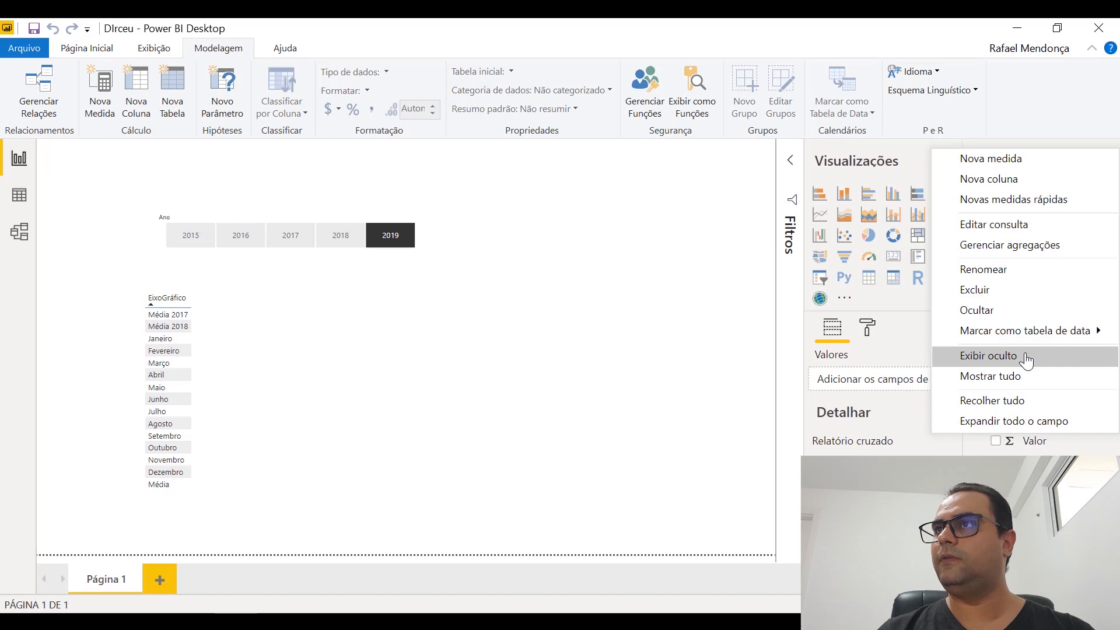
click(1000, 158)
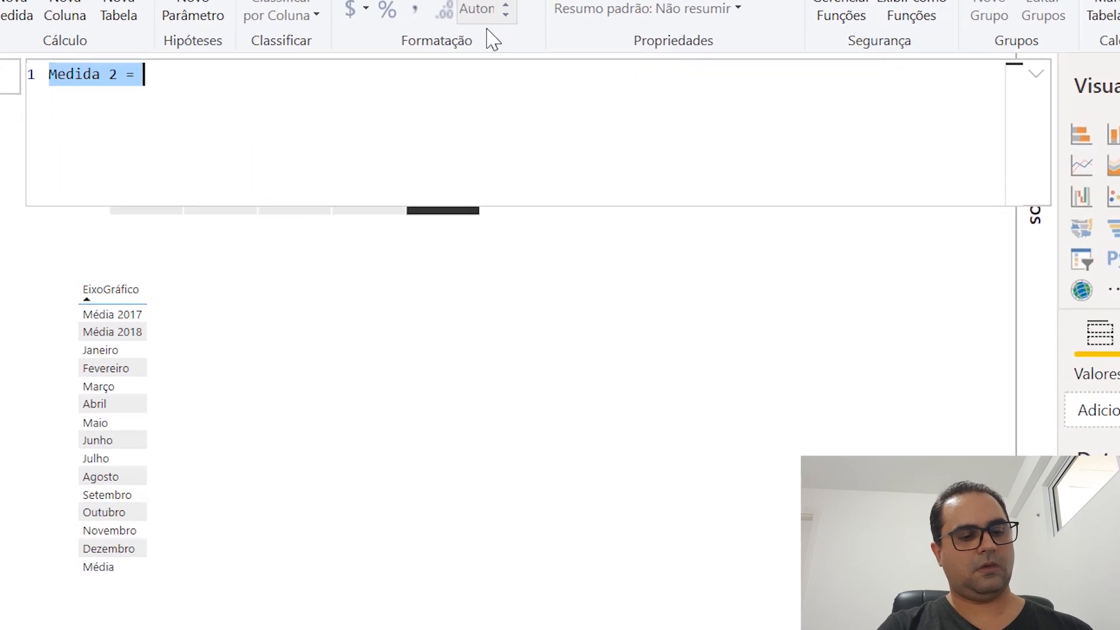
text(Medida)
text( Rafael =)
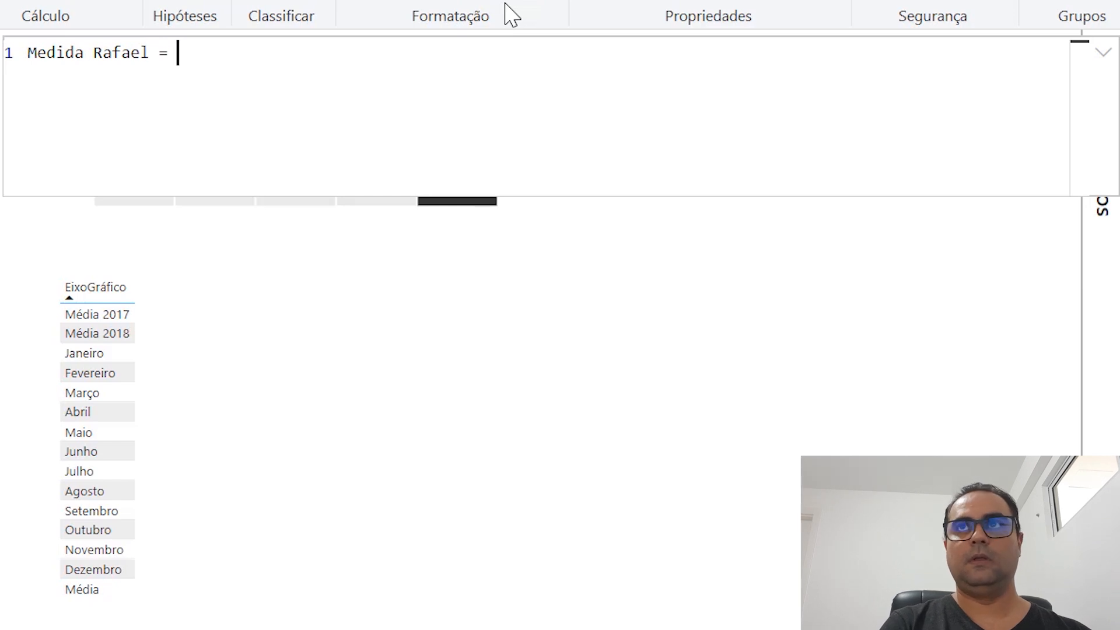
key(shift+Return)
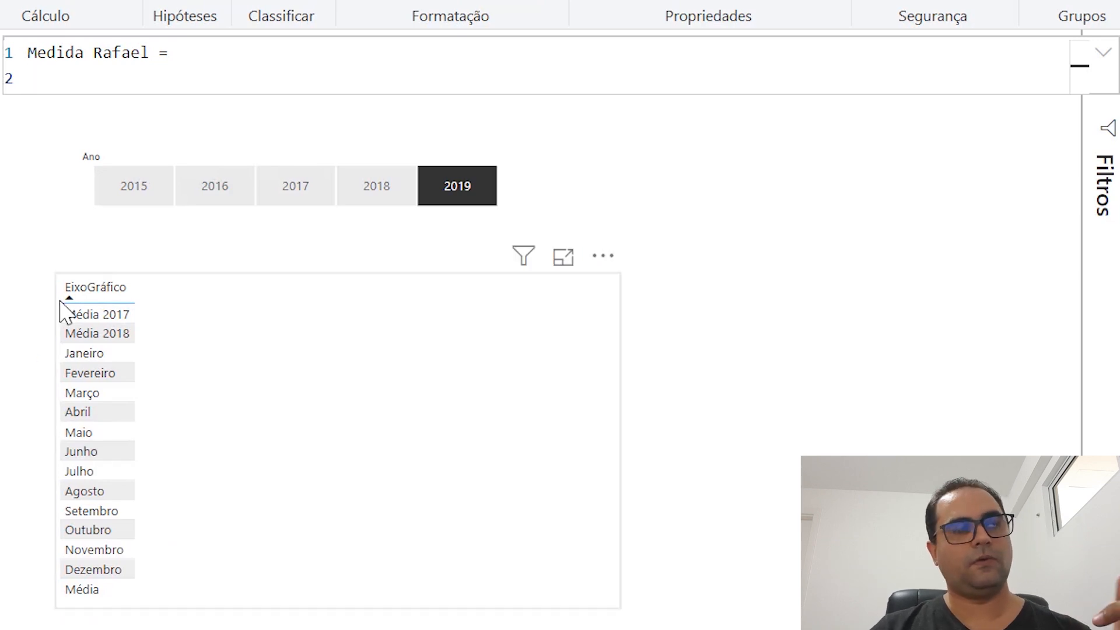
- Declare the variable SELECIONADO in the measure and start an indented IF function as its value
text(VAR SELECIONADO )
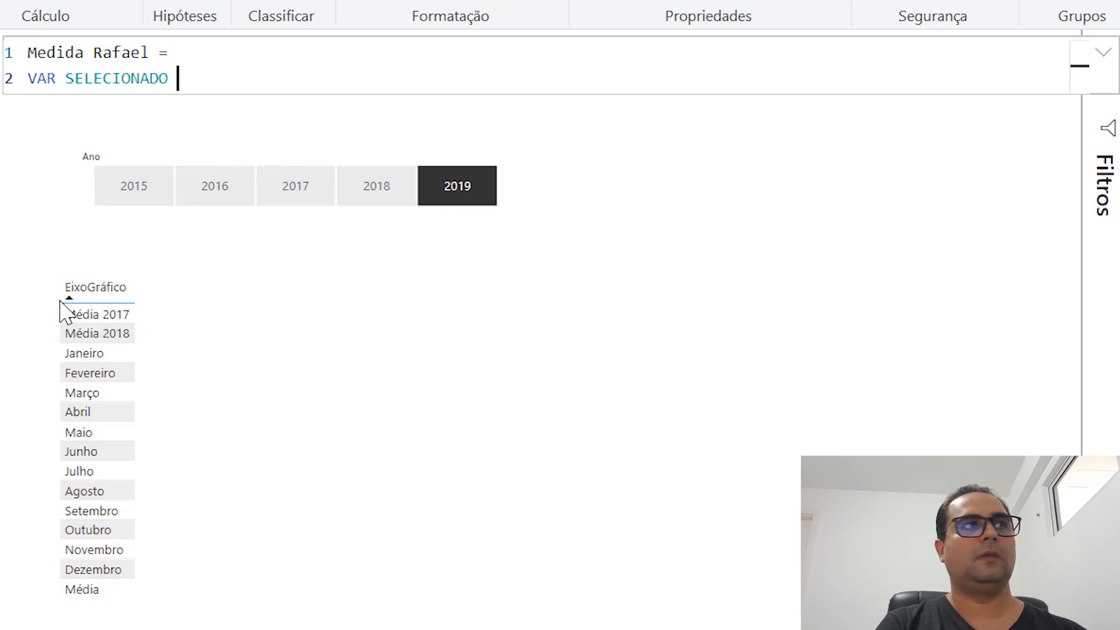
text(=)
key(shift+Return)
text(IF)
key(BackSpace)
key(BackSpace)
key(Tab)
text(IF ()
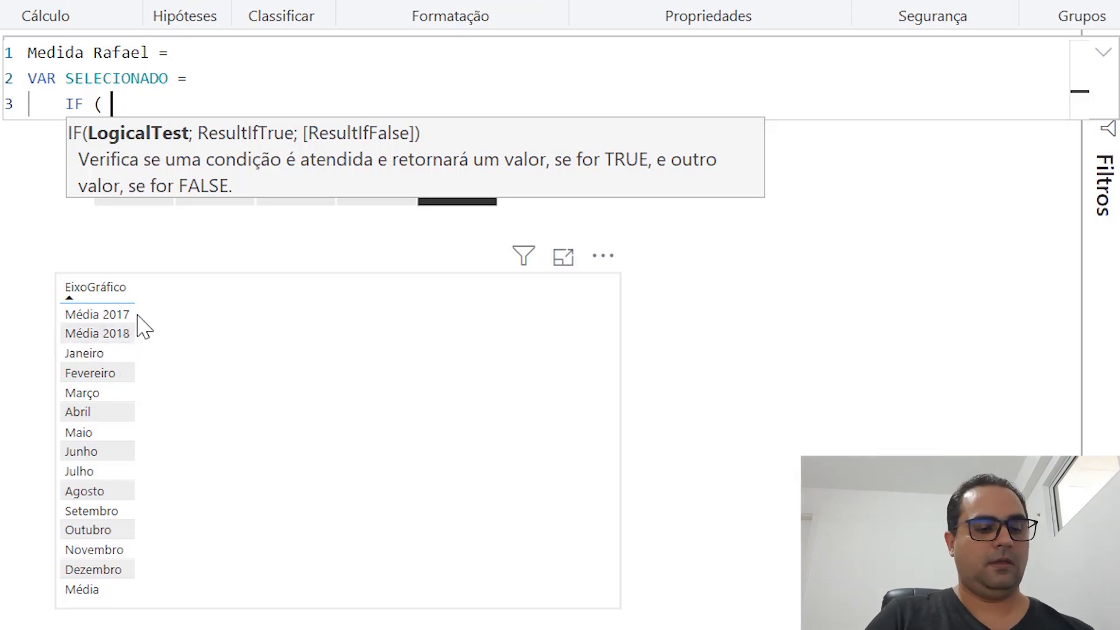
text(PErson)
key(BackSpace)
key(BackSpace)
key(BackSpace)
key(BackSpace)
key(BackSpace)
key(BackSpace)
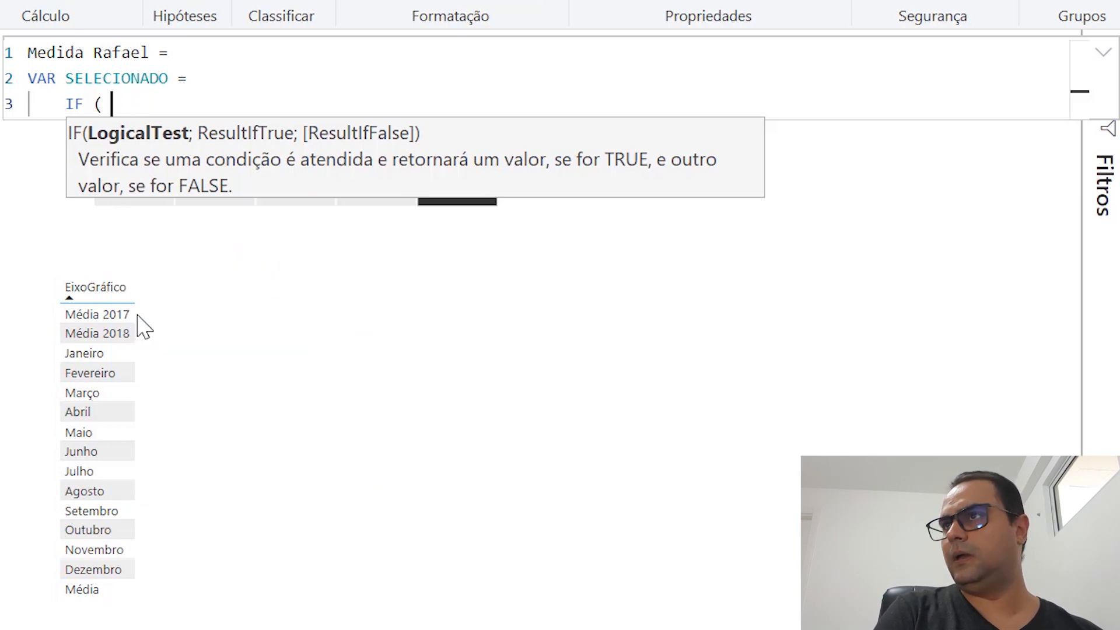
text(d)
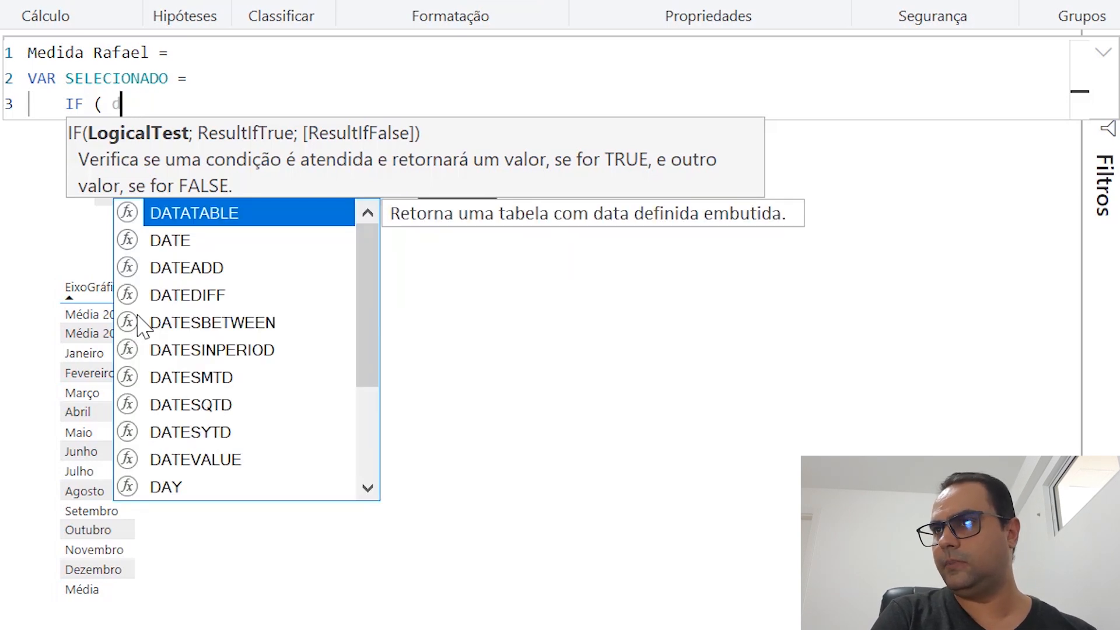
text(no)
key(BackSpace)
key(BackSpace)
key(BackSpace)
key(BackSpace)
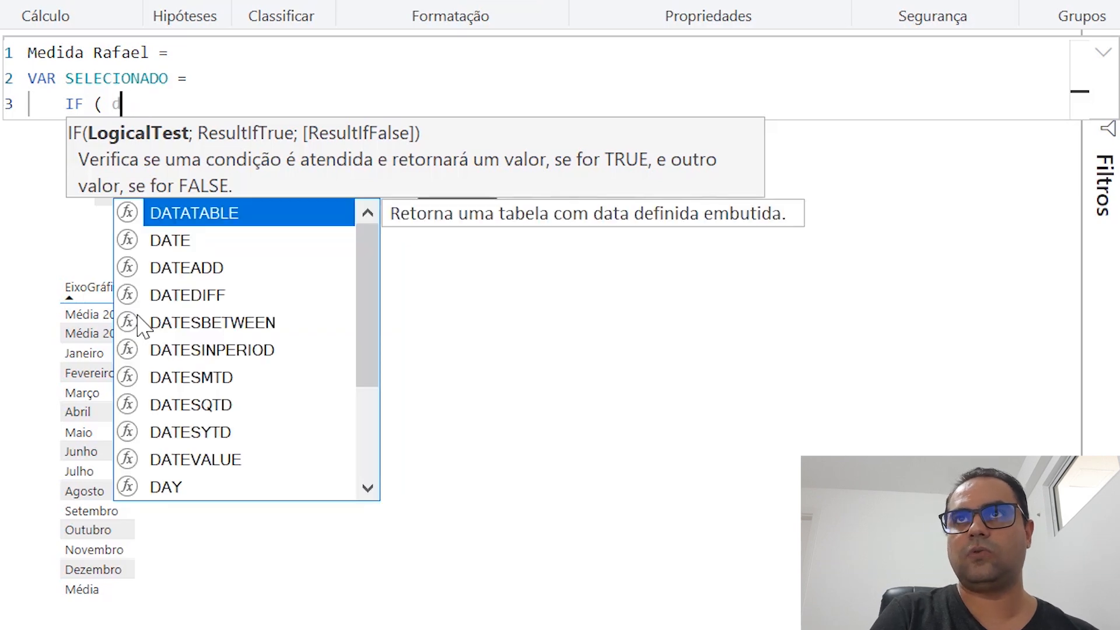
- Set the IF condition to SELECTEDVALUE(dNovasColunas[Personalizar]) < 9999
text(sele)
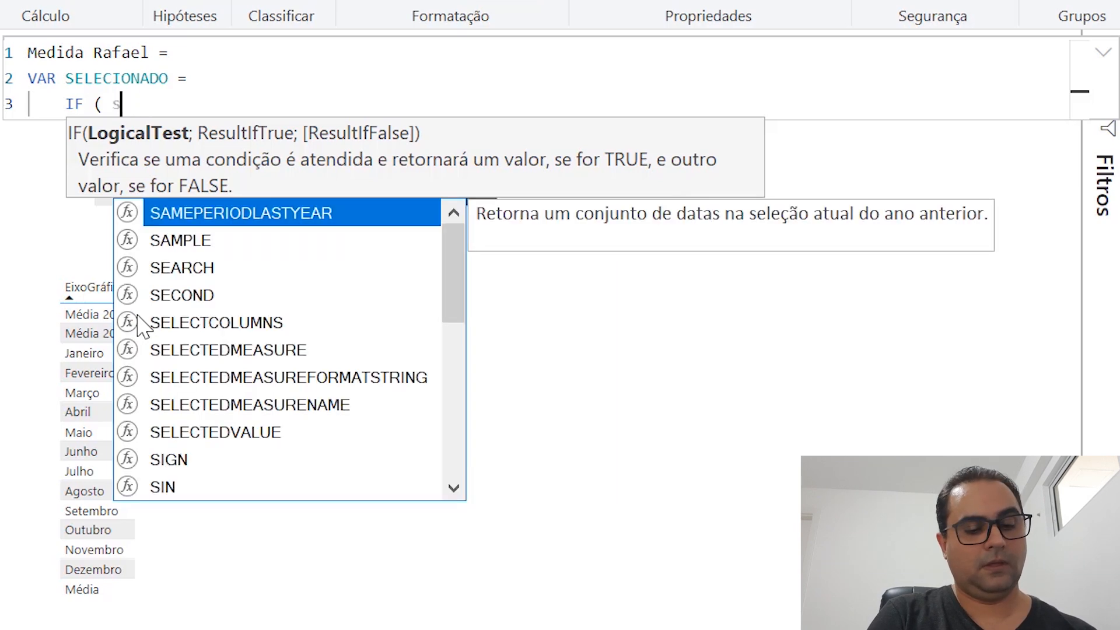
key(Down)
key(Down)
key(Down)
key(Down)
key(Tab)
text(dno)
key(Down)
key(Down)
key(Down)
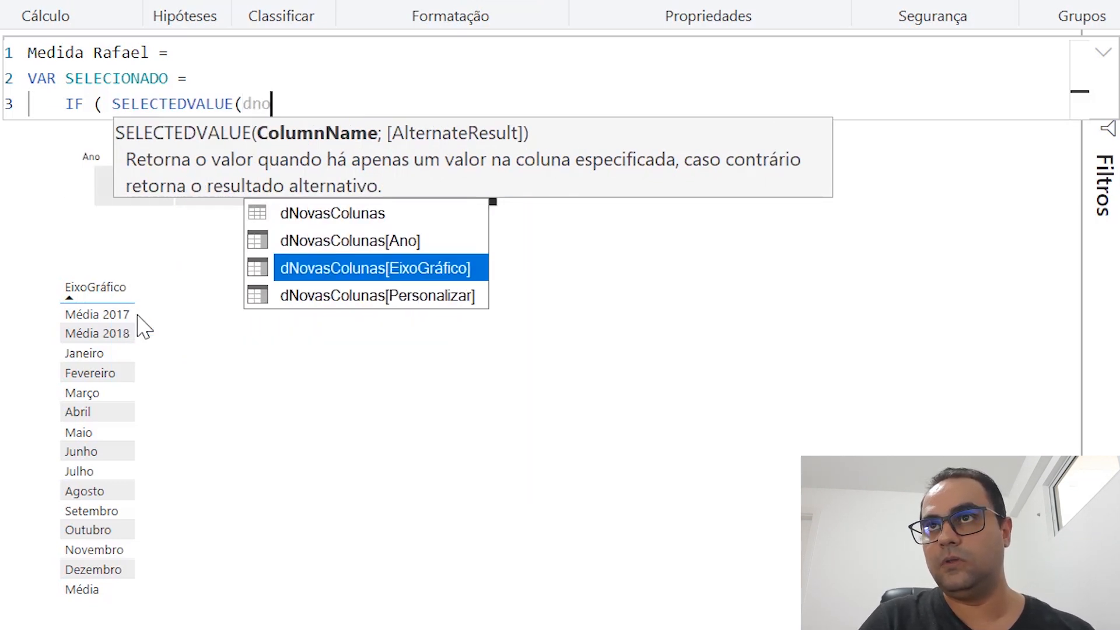
key(Tab)
text())
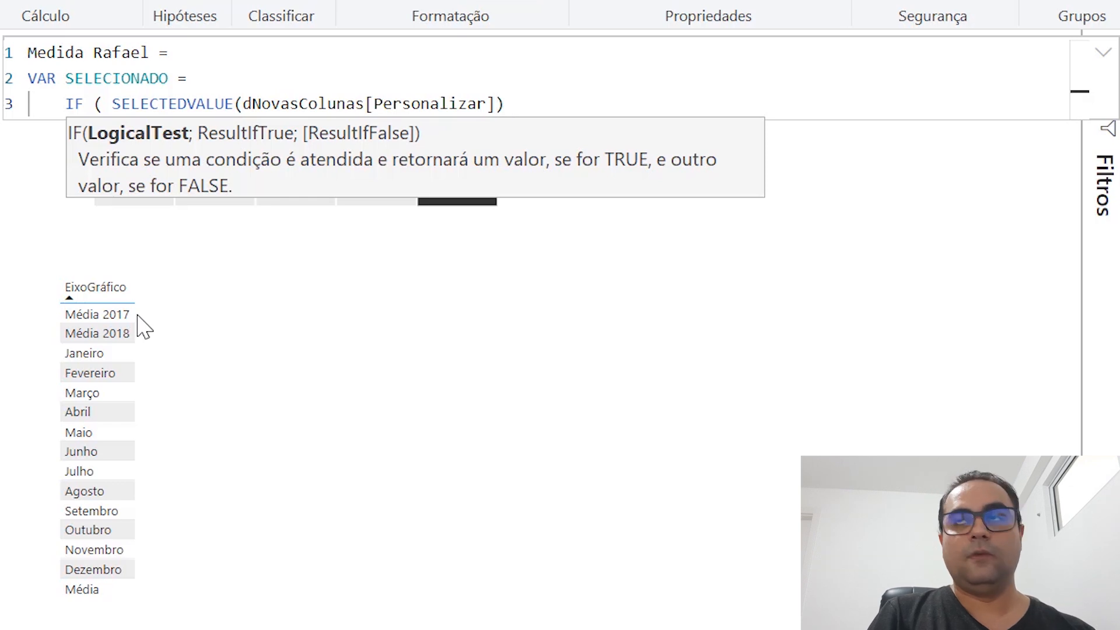
key(BackSpace)
key(BackSpace)
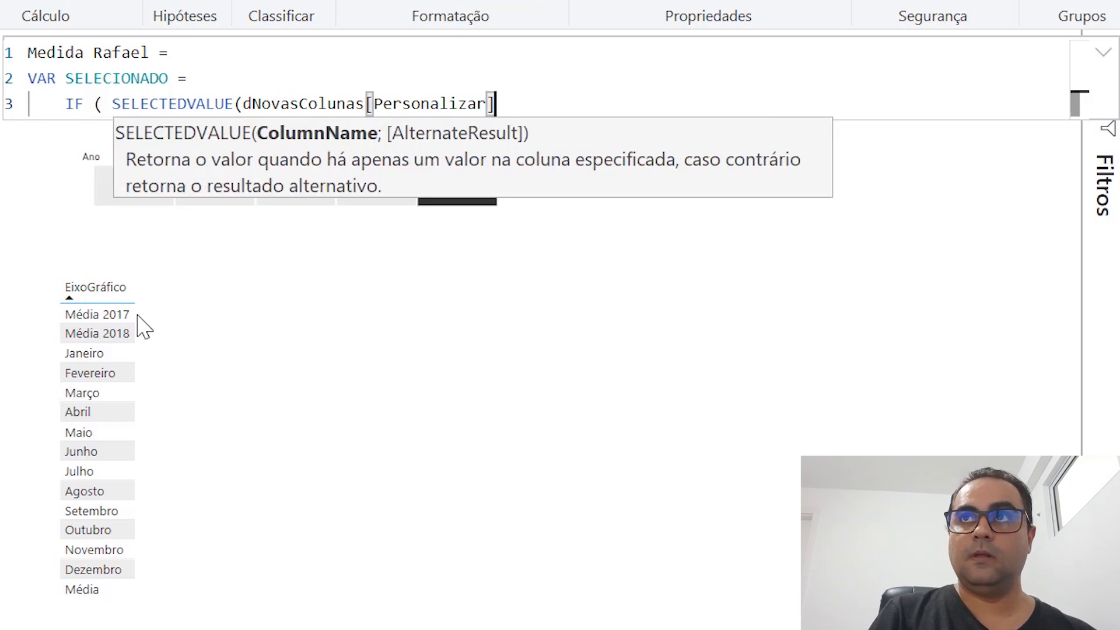
text())
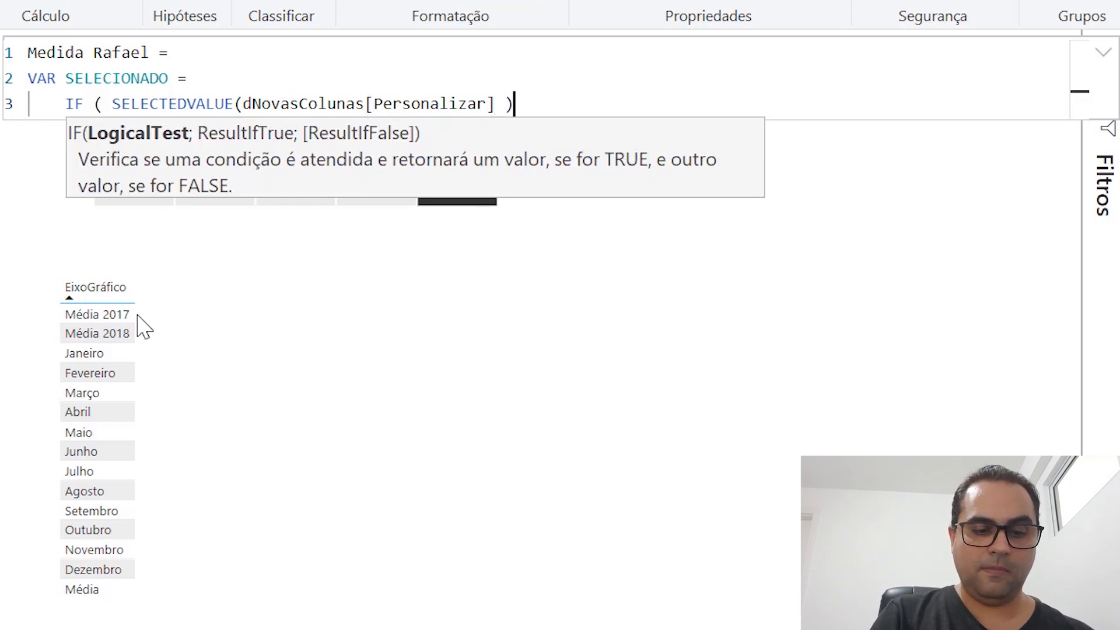
text( < 9999;)
- Add SELECTEDVALUE(dNovasColunas[Personalizar]) on its own line as the IF's true result
key(shift+Return)
text(sele)
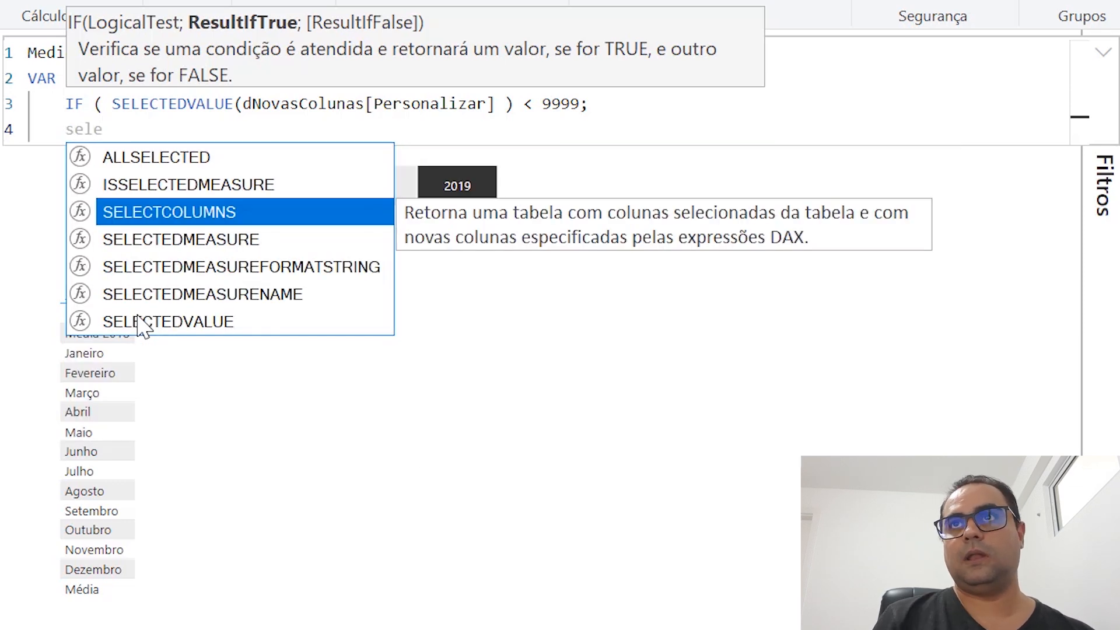
key(Down)
key(Down)
key(Down)
key(Down)
key(Tab)
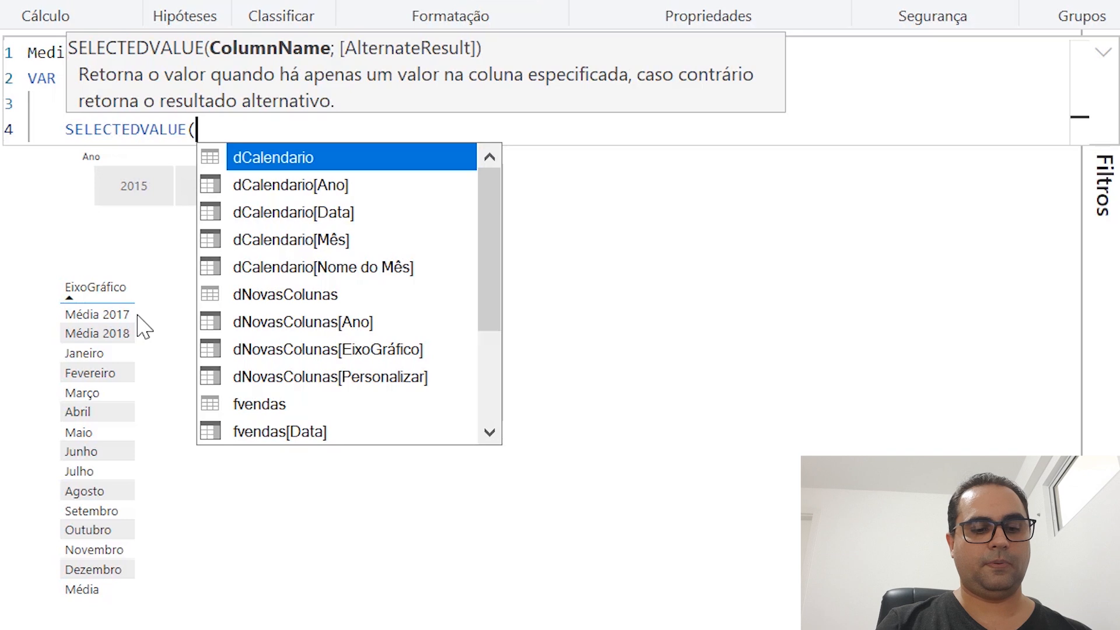
text(person)
key(Tab)
text())
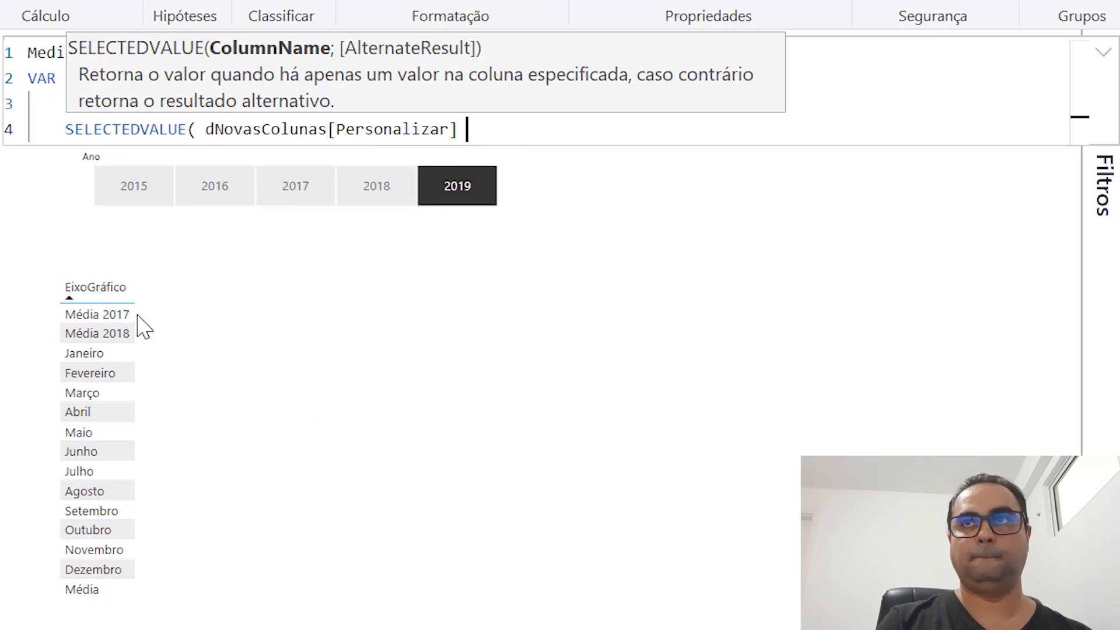
text(;)
key(Return)
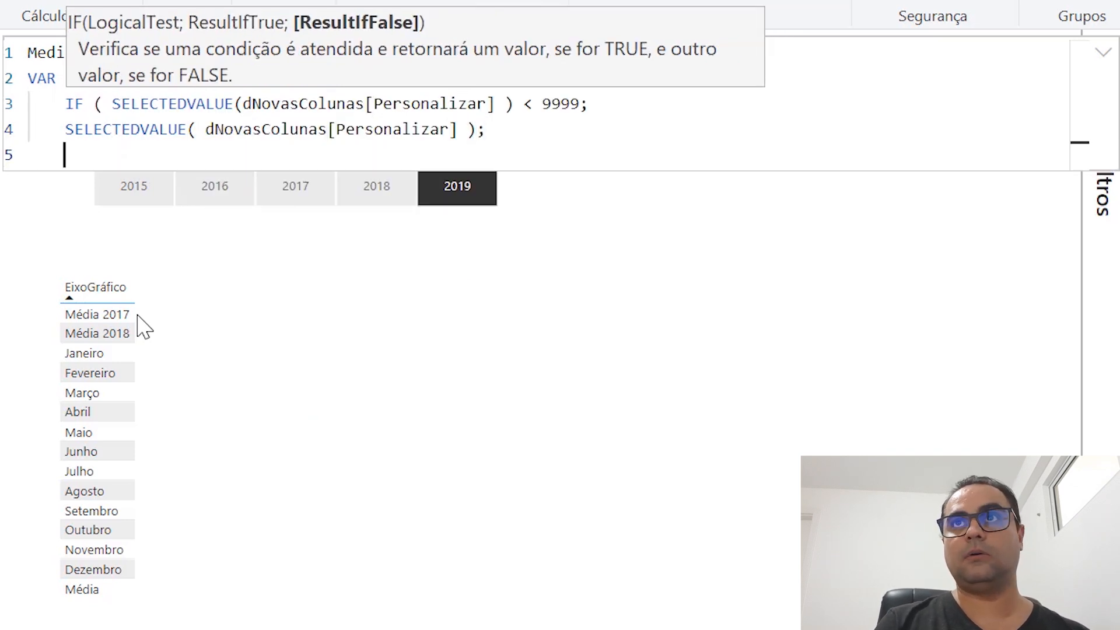
- Add SELECTEDVALUE(dNovasColunas[Ano]) on its own line as the IF's false result and close the IF
text(ano)
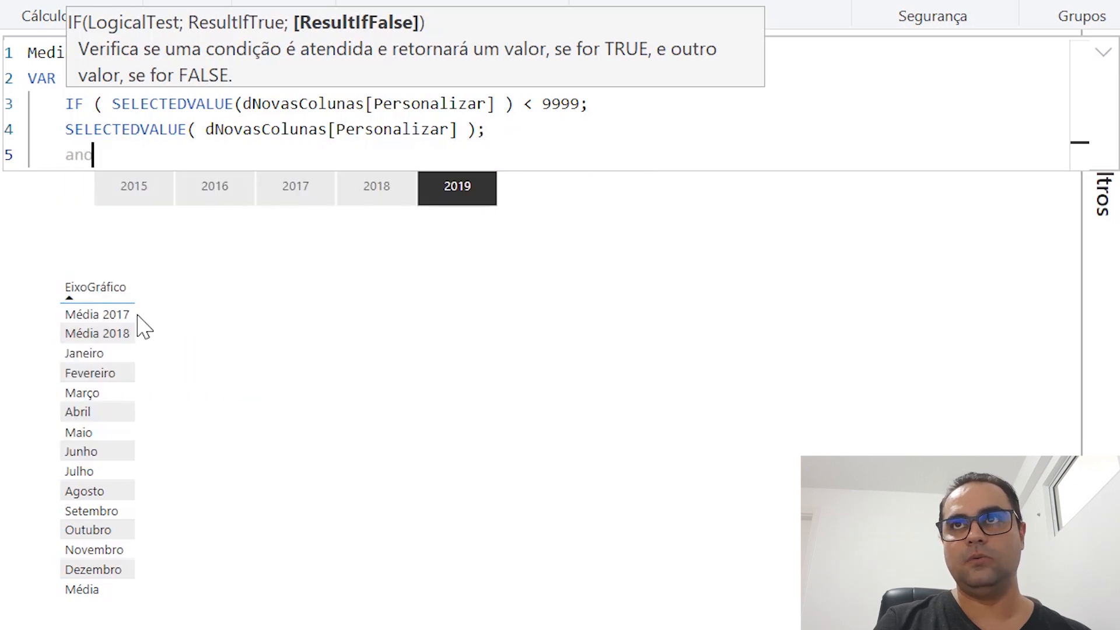
key(BackSpace)
key(BackSpace)
key(BackSpace)
text(se)
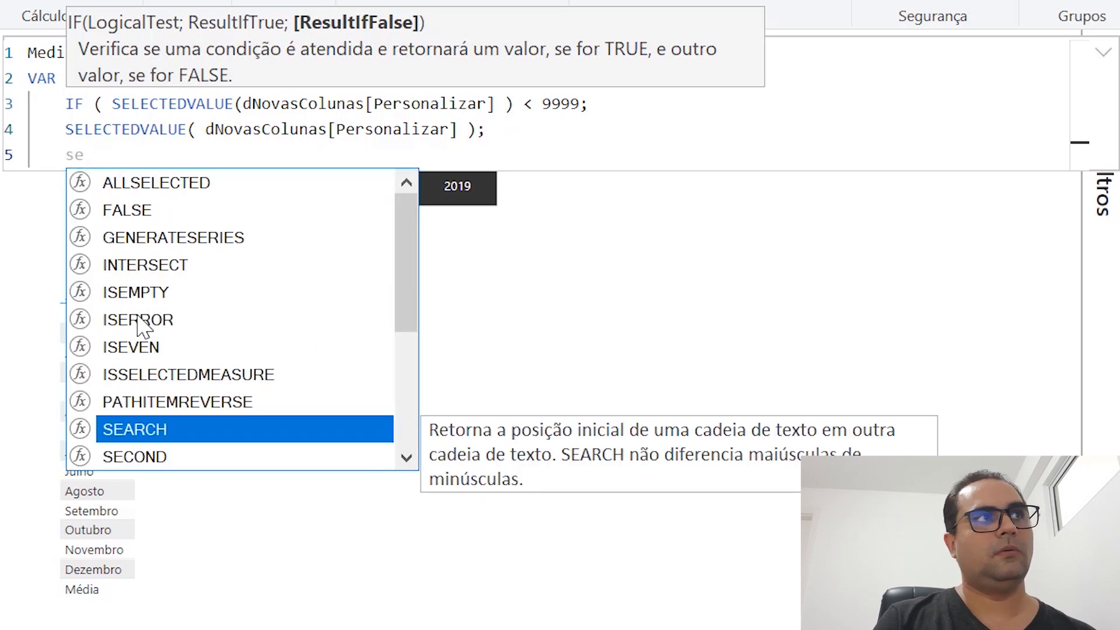
text(lec)
key(Down)
key(Down)
key(Down)
key(Down)
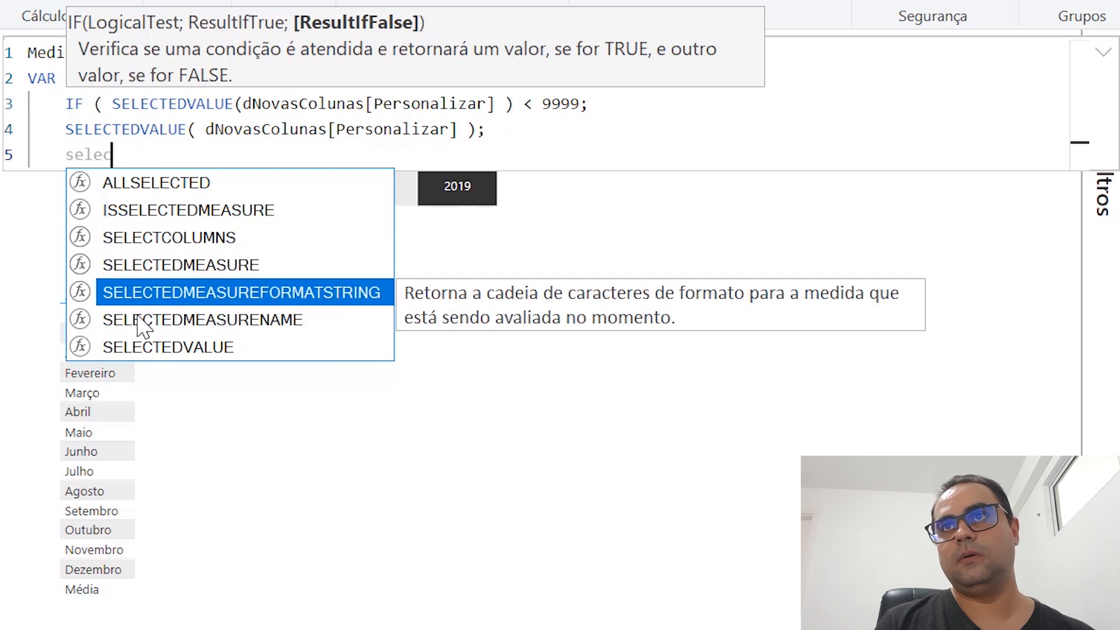
key(Tab)
text(ano)
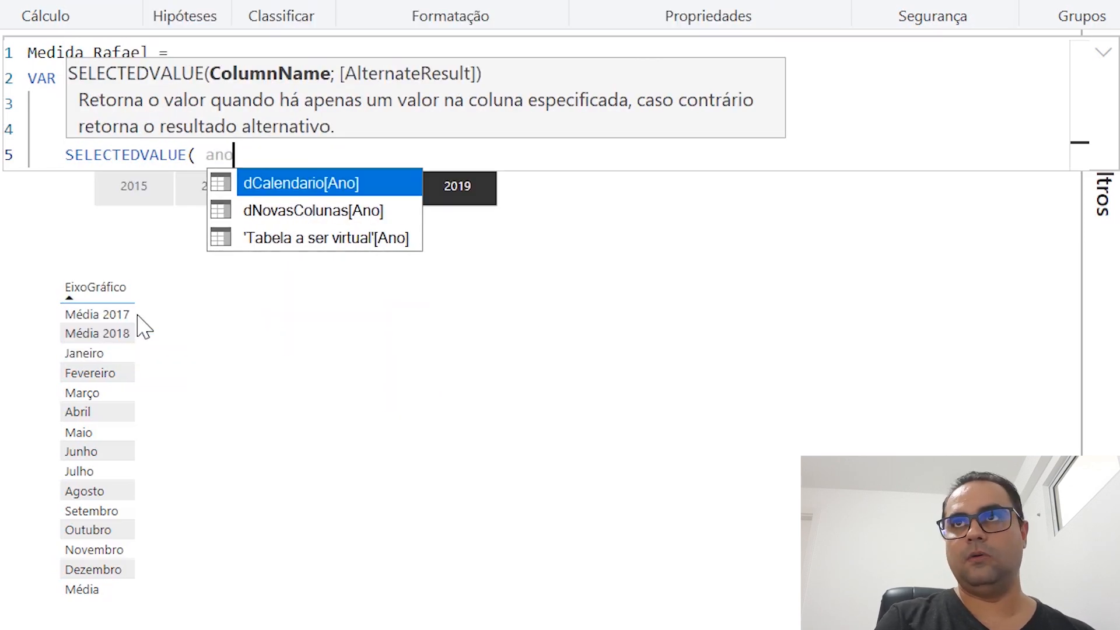
key(Down)
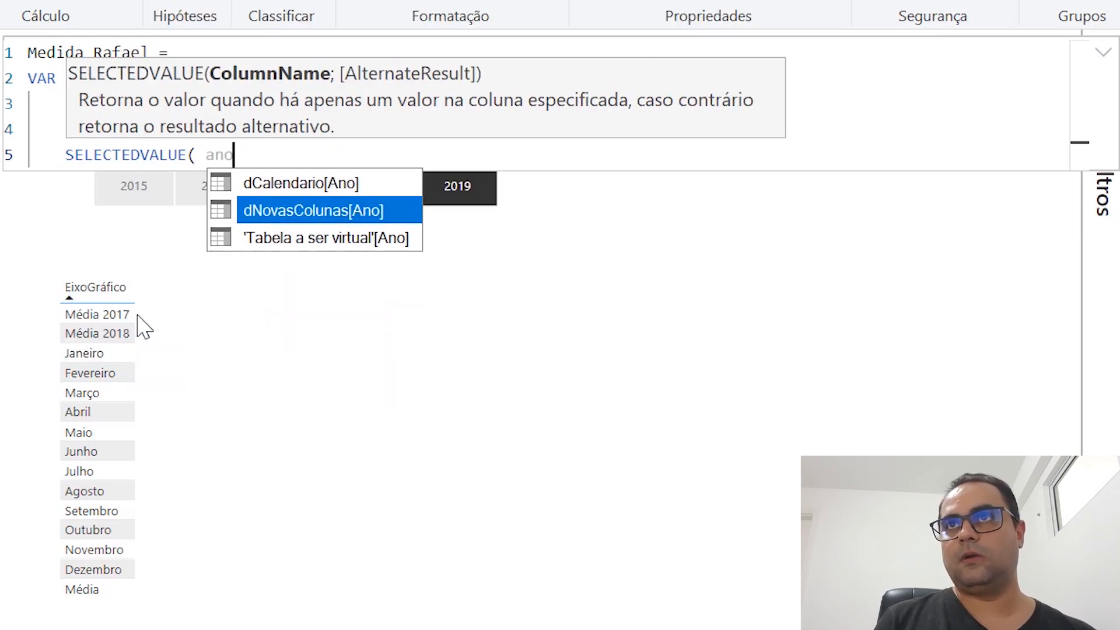
key(Tab)
text())
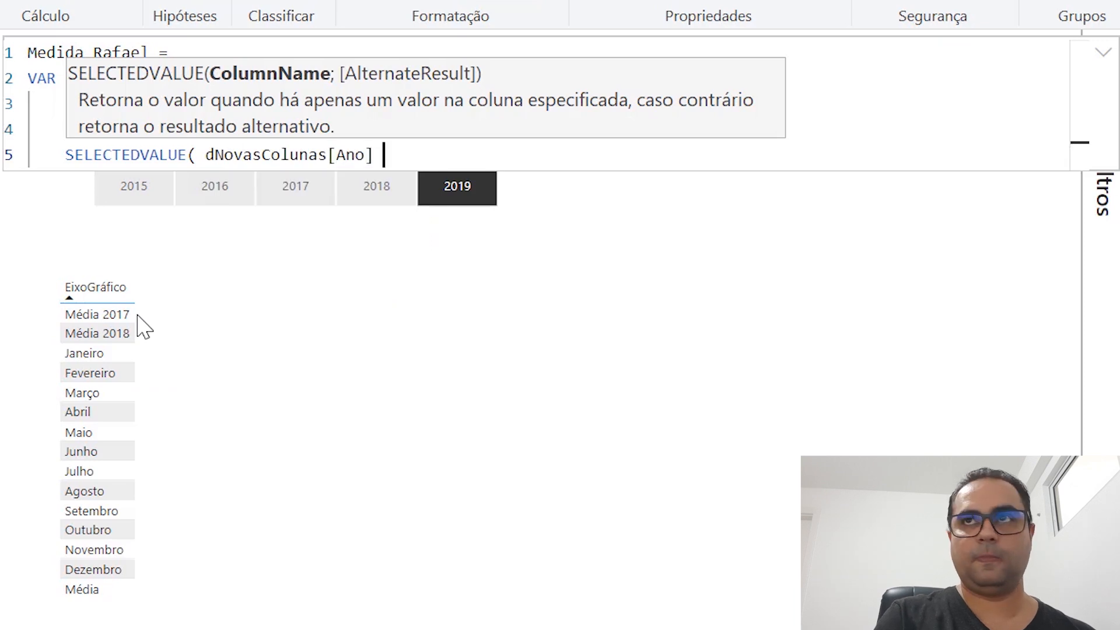
text())
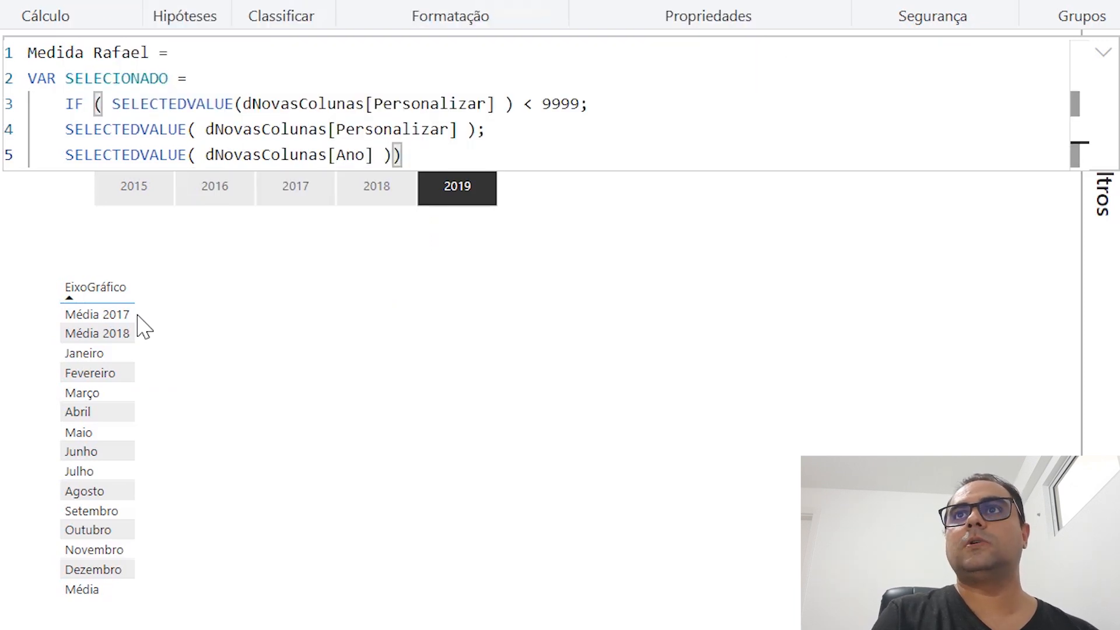
- Return SELECIONADO from the measure and add the measure to the EixoGráfico table visual as a test
key(shift+Return)
text(retu)
key(BackSpace)
key(BackSpace)
key(BackSpace)
key(BackSpace)
text(RUE)
key(BackSpace)
key(BackSpace)
text(ETURN)
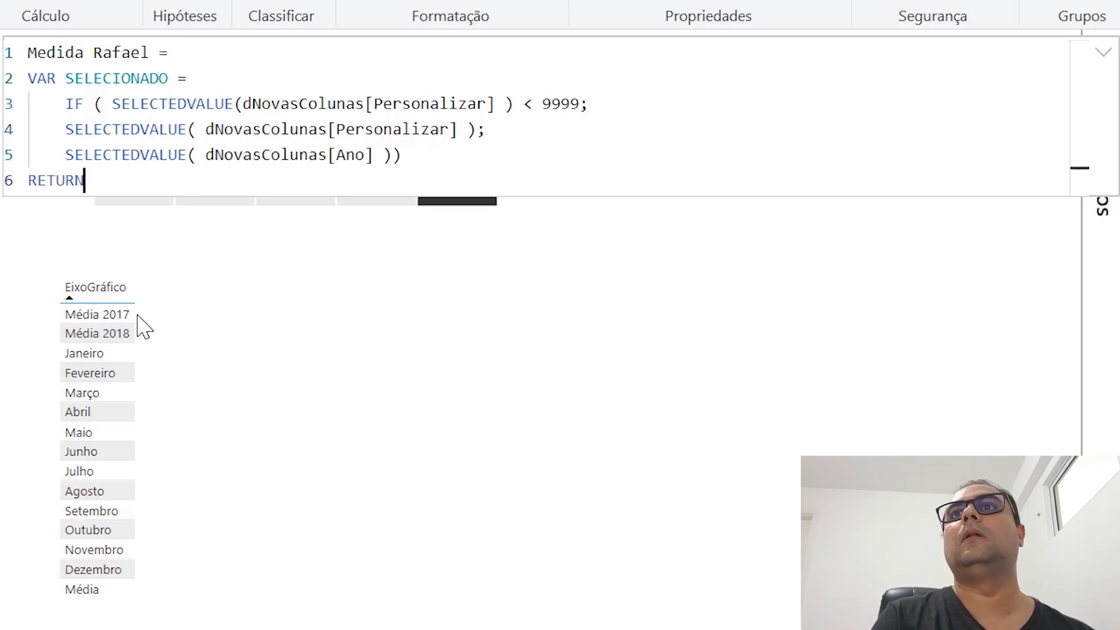
key(shift+Return)
text(SELE)
key(Tab)
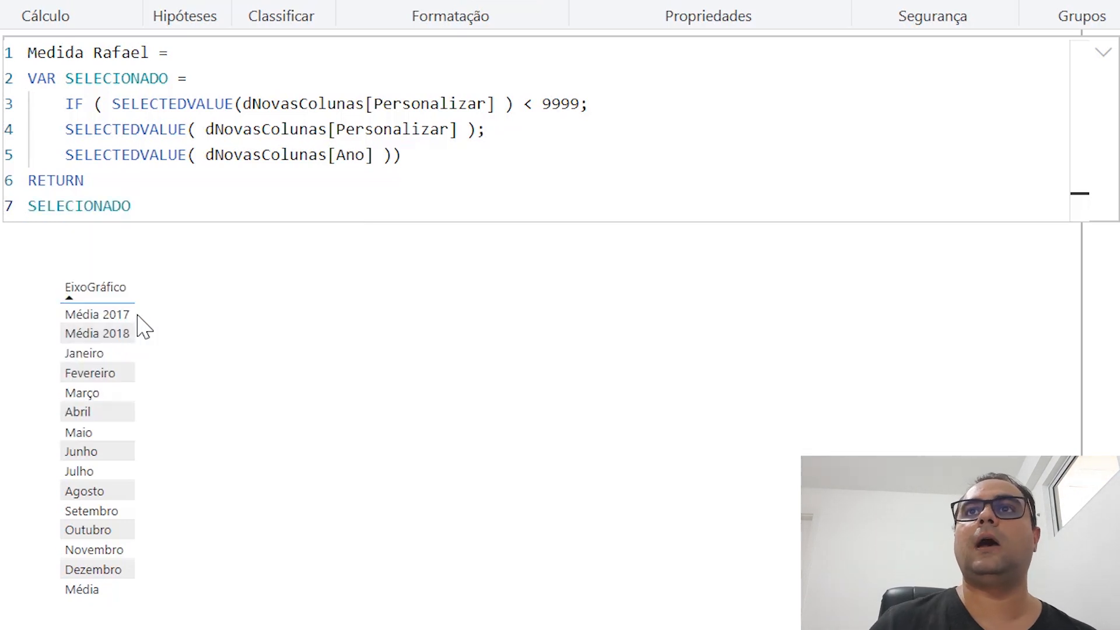
drag(1114, 338, 313, 425)
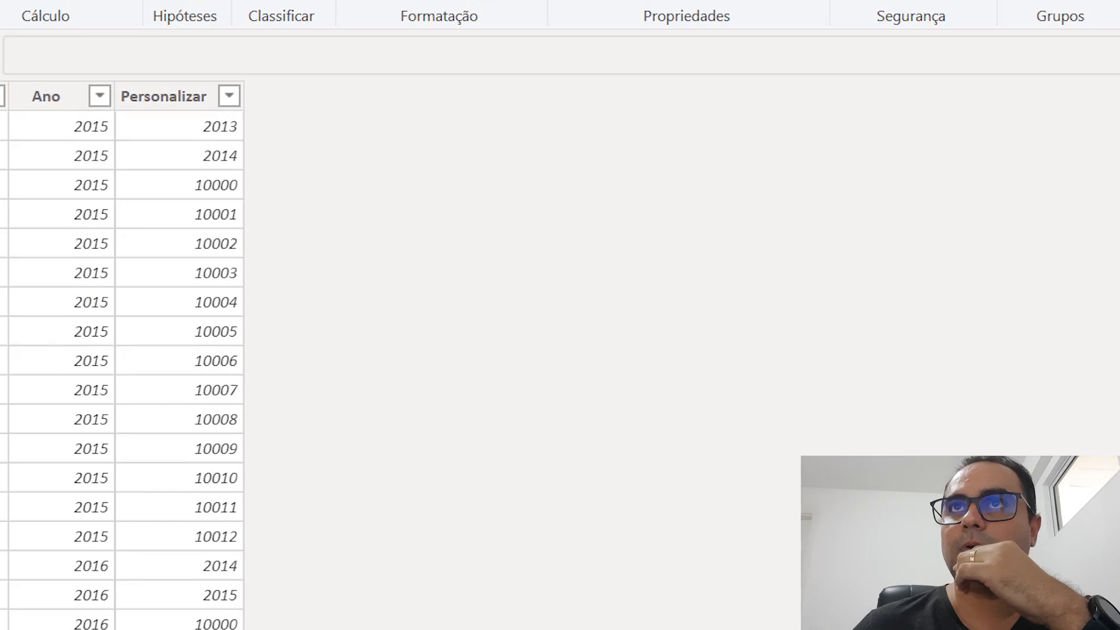
- Compare the measure's results in the visual with the dNovasColunas data, examining the Média 2017 row's Personalizar value
click(0, 55)
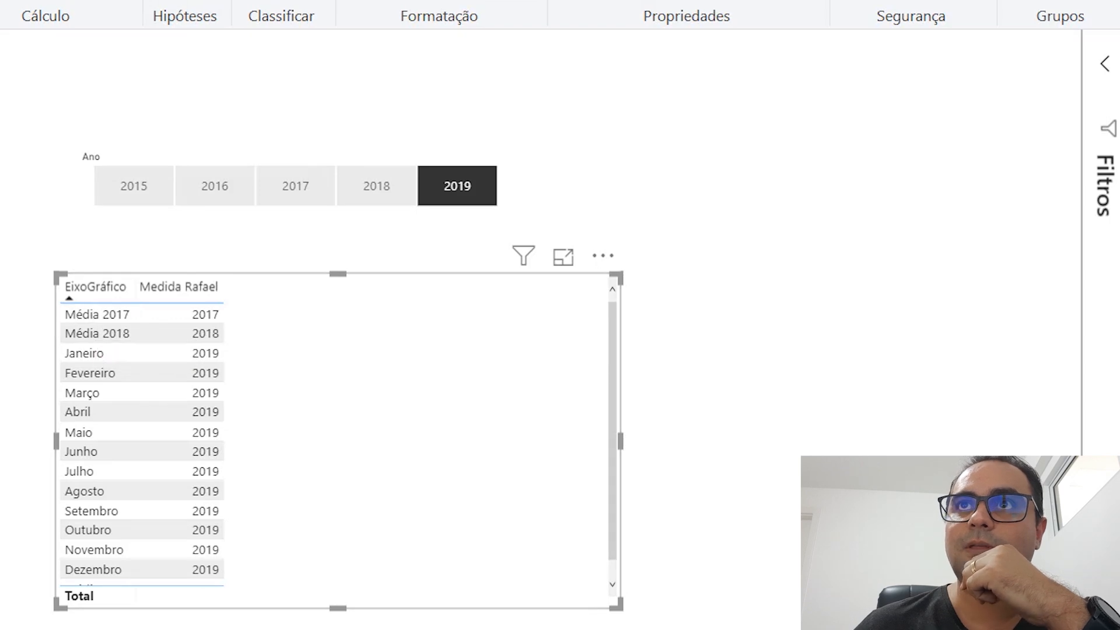
click(7, 121)
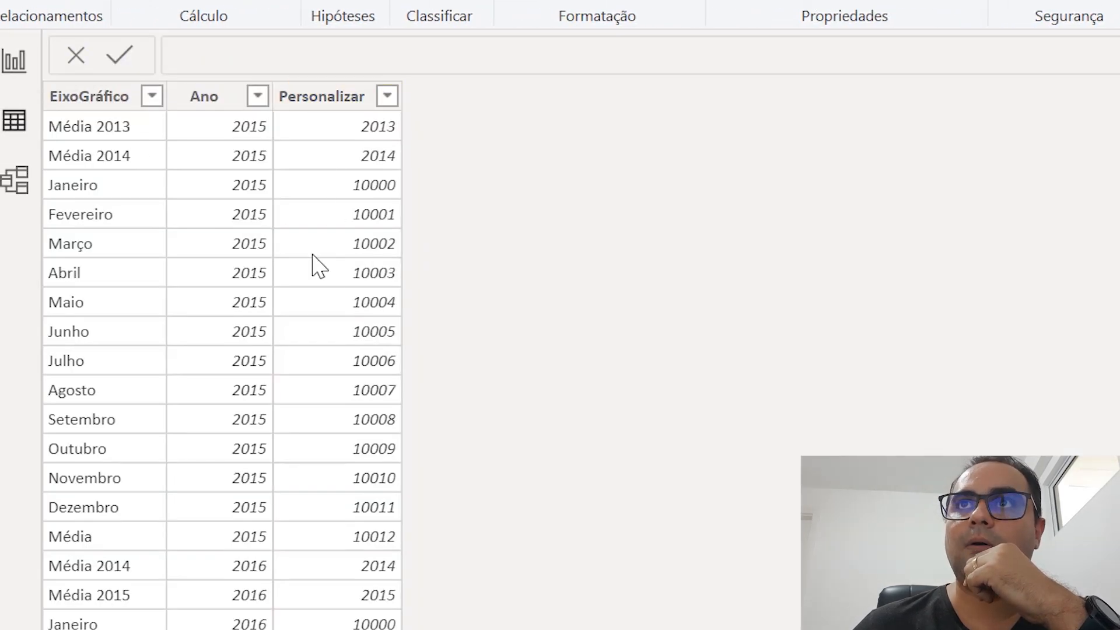
scroll(319, 267, down, 12)
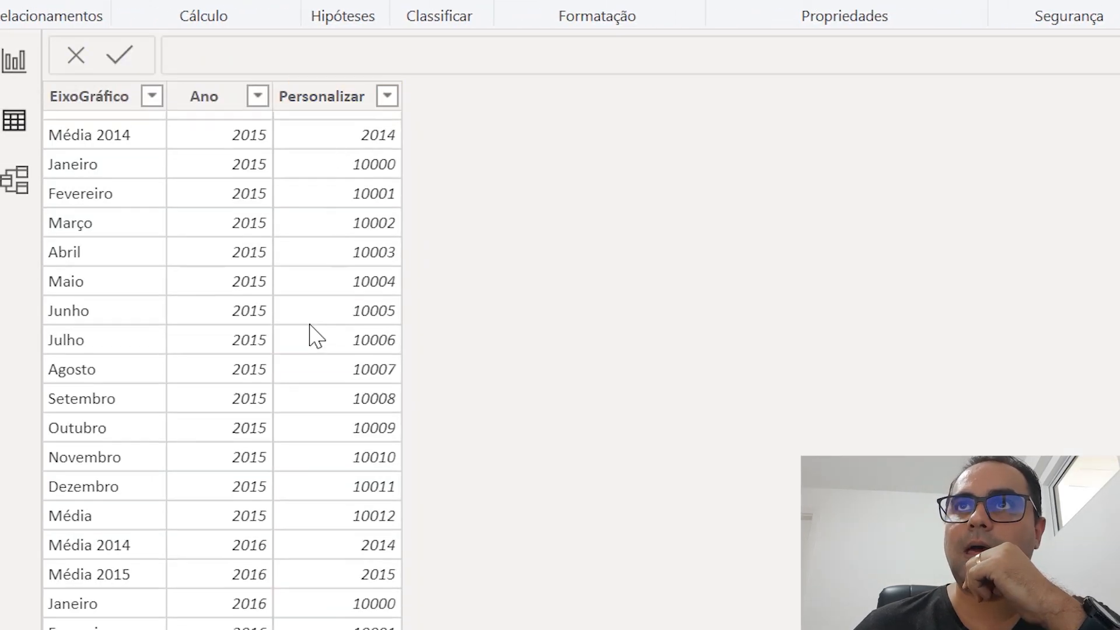
scroll(316, 390, down, 1)
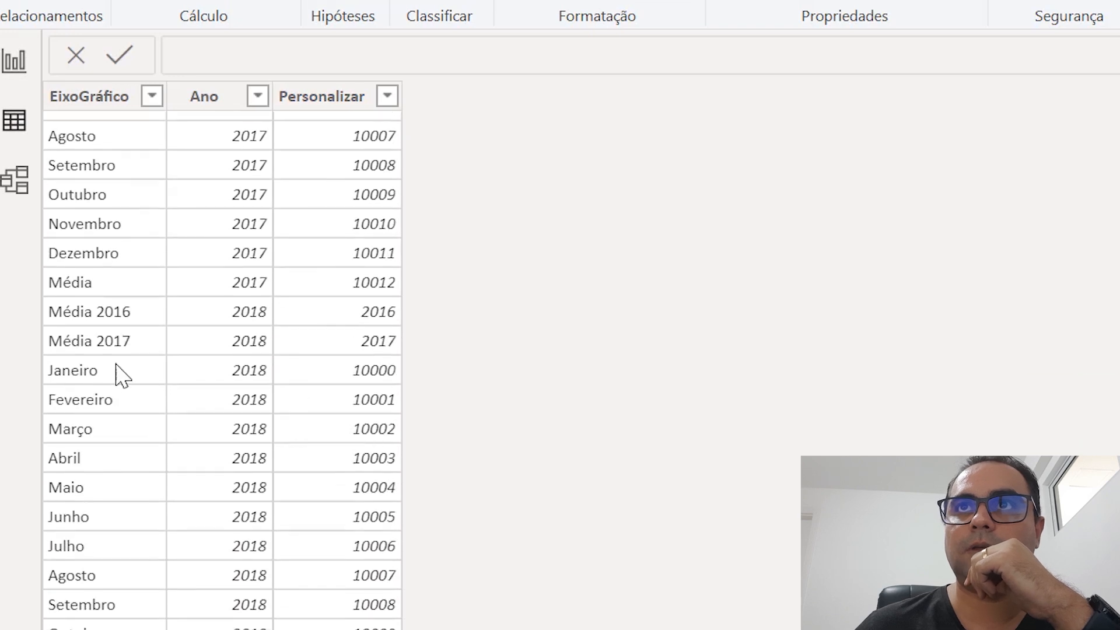
click(78, 349)
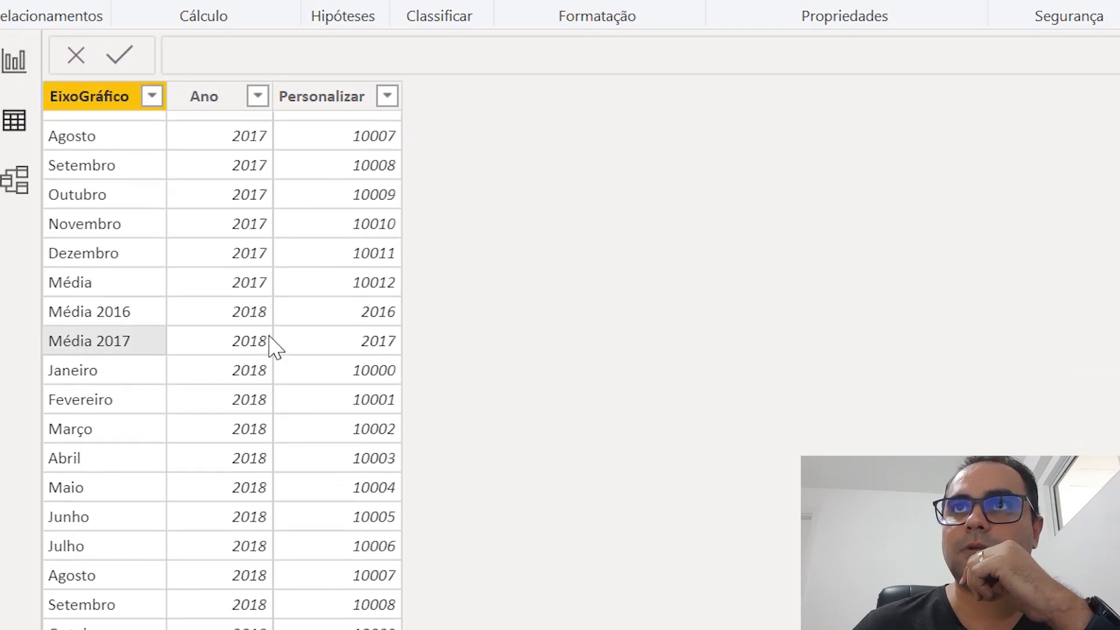
click(347, 350)
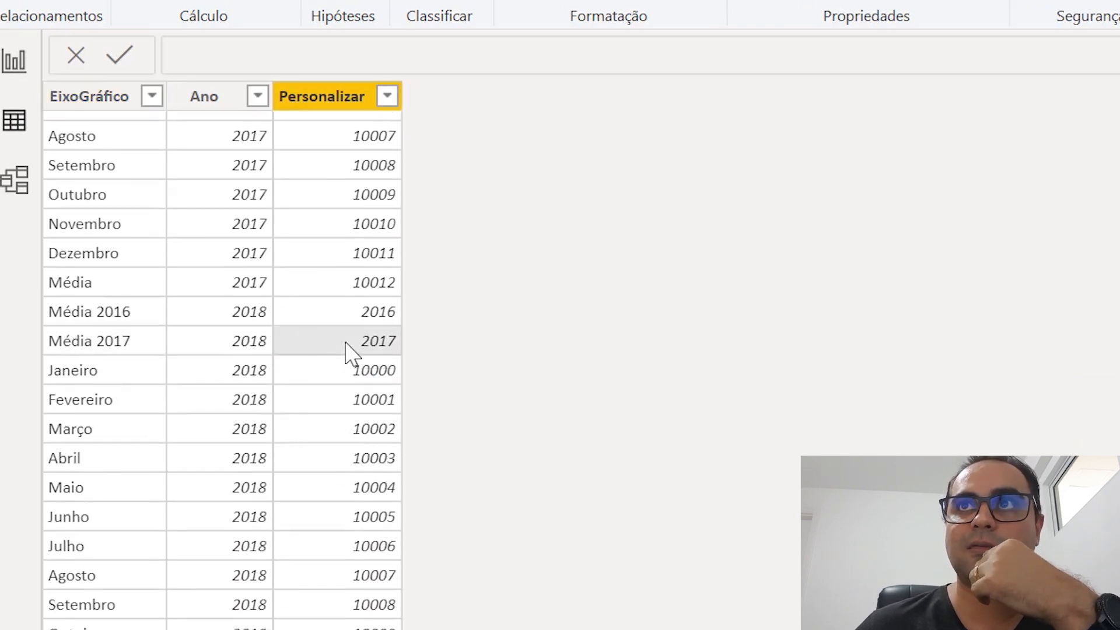
click(14, 60)
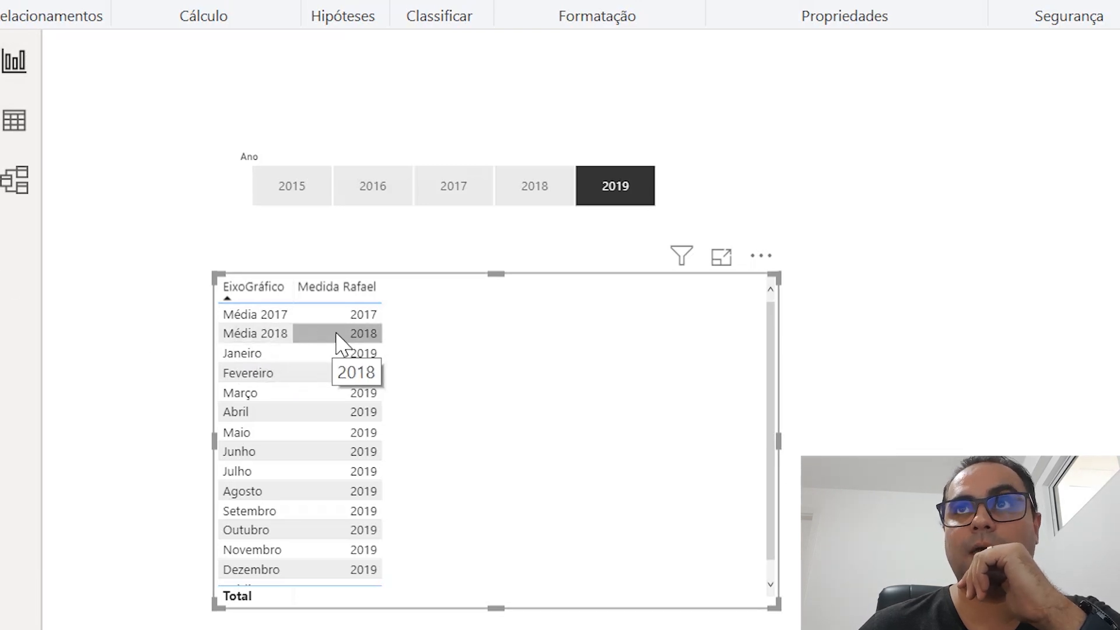
- Examine the Personalizar values of the 2019 rows Média 2018 and Janeiro in dNovasColunas against the measure's results in the visual
click(36, 124)
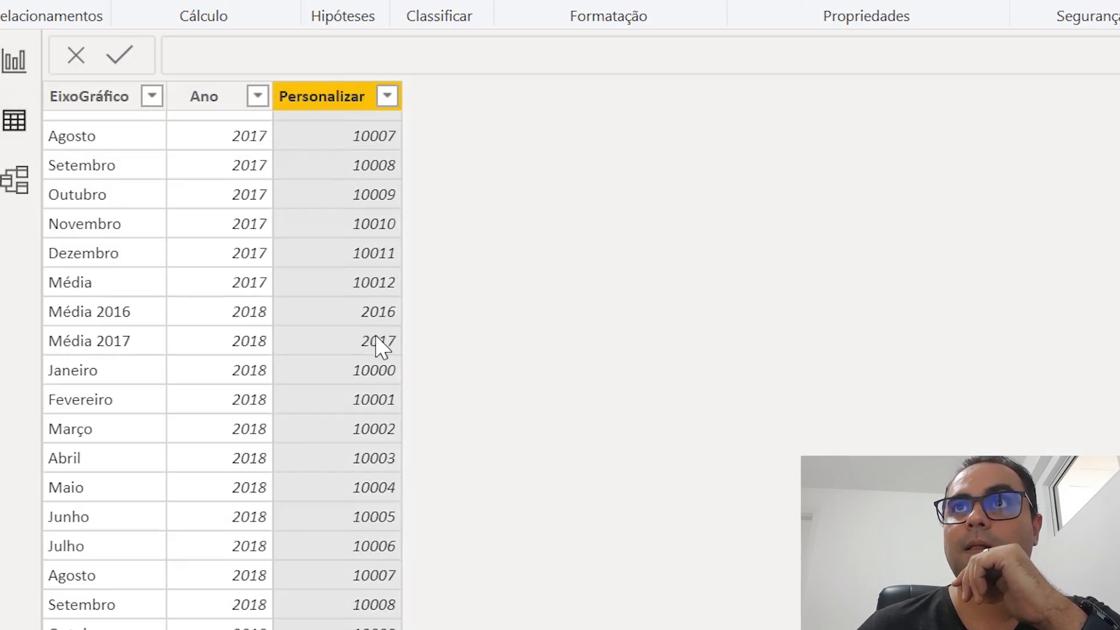
scroll(222, 362, down, 5)
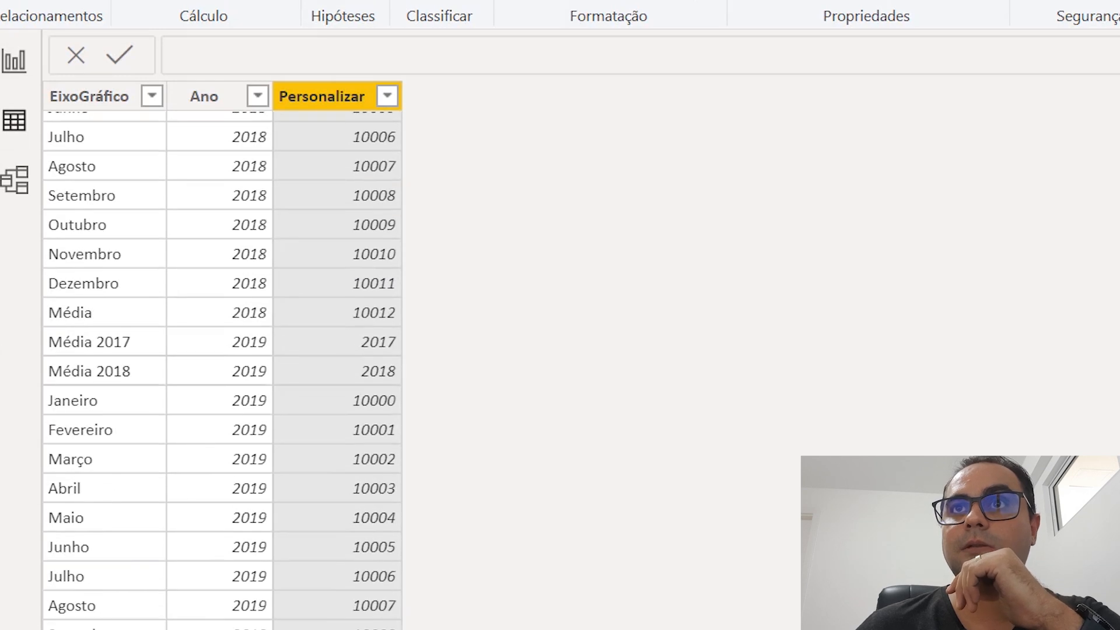
click(343, 376)
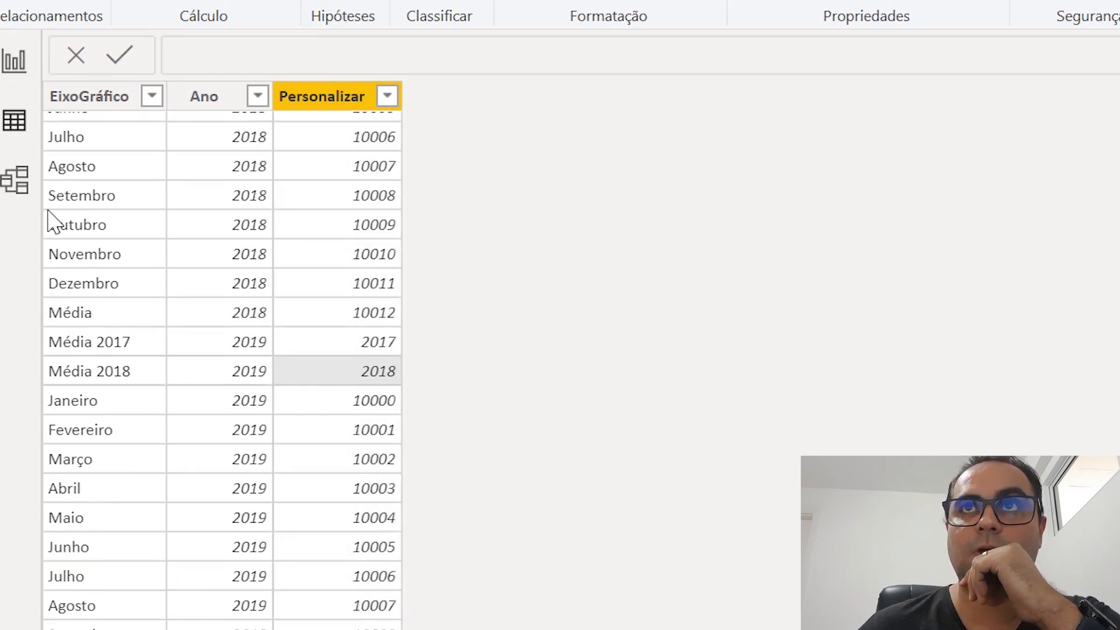
click(15, 60)
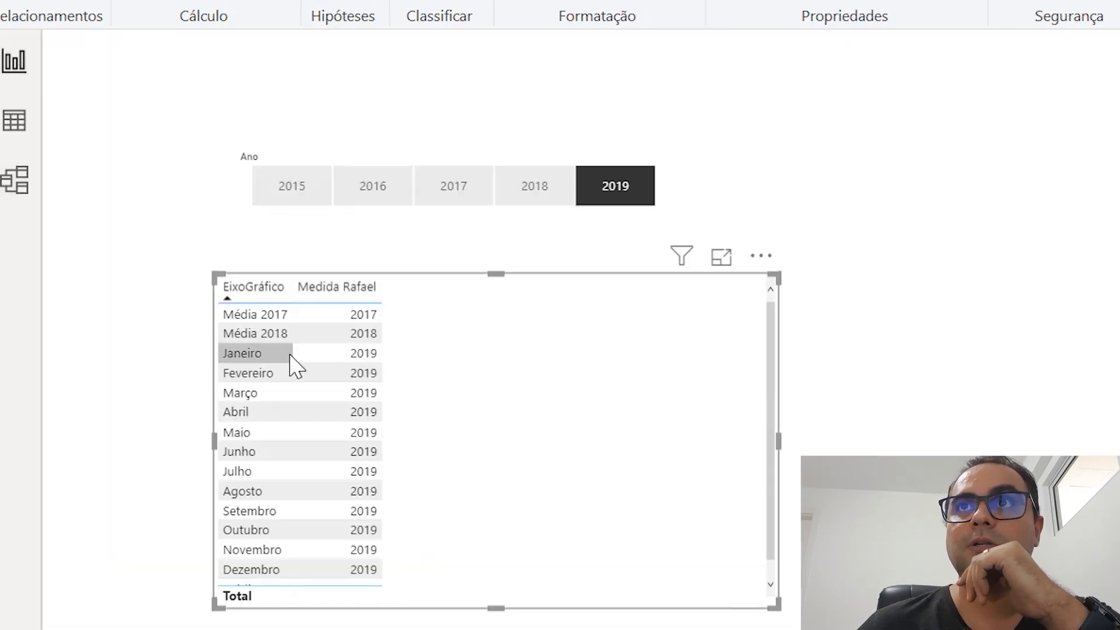
click(14, 122)
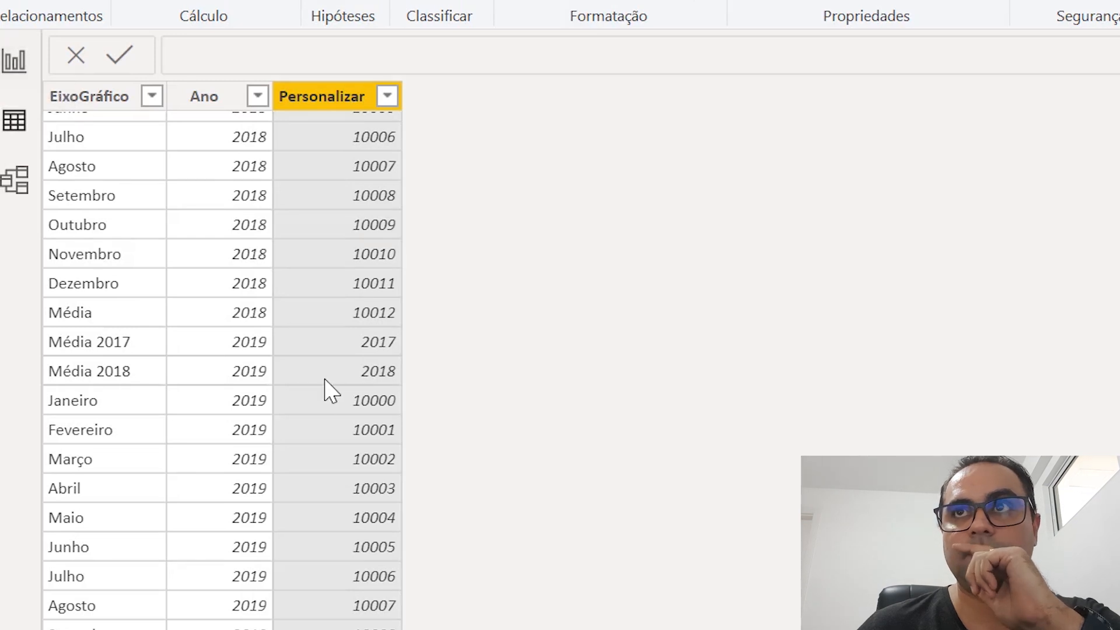
click(373, 412)
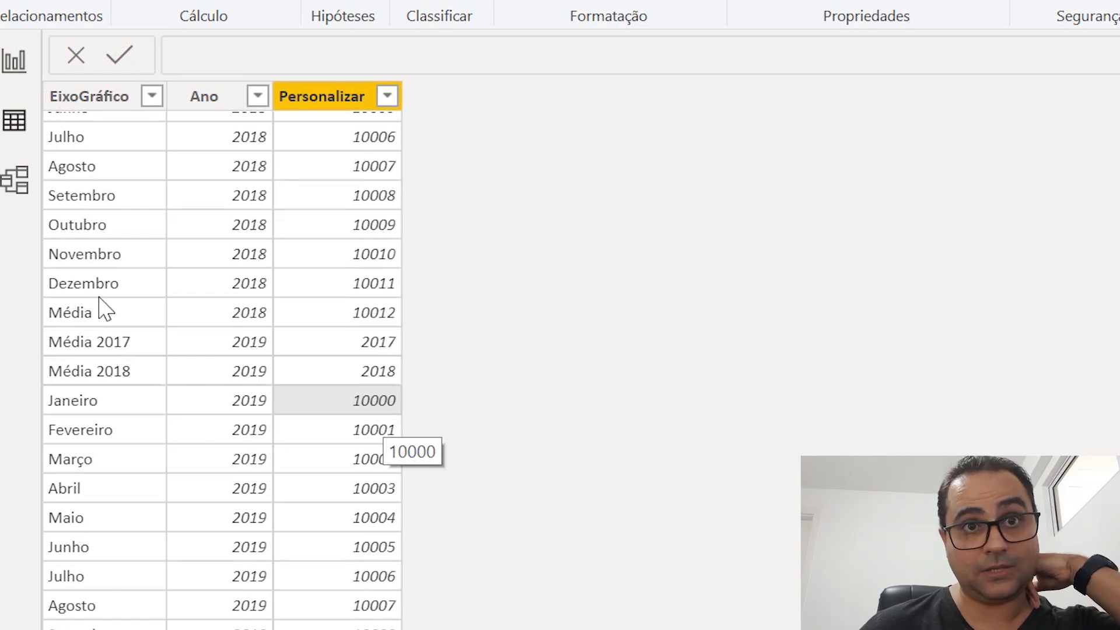
click(32, 82)
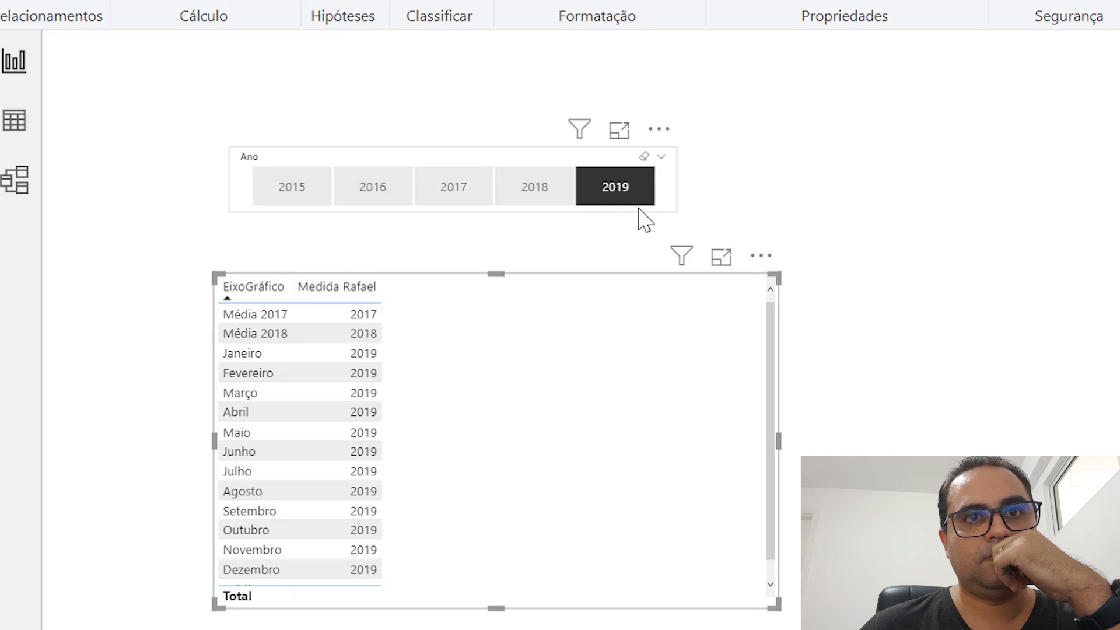
- Examine the relationship between dCalendario and dNovasColunas in the model, along with the dNovasColunas data and the report's Ano slicer
click(18, 181)
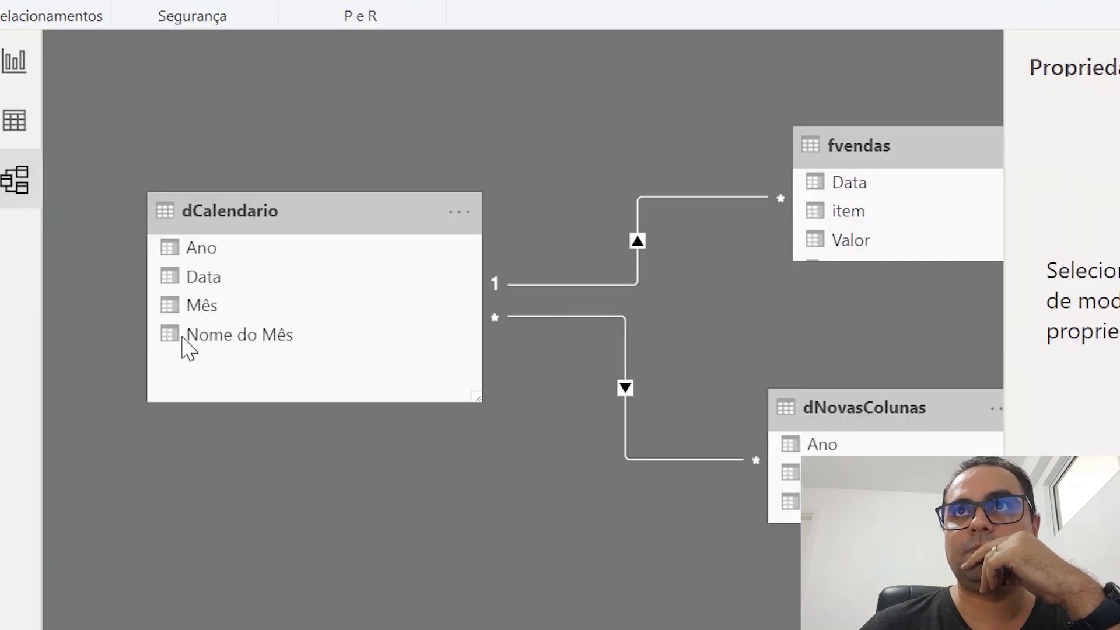
click(14, 120)
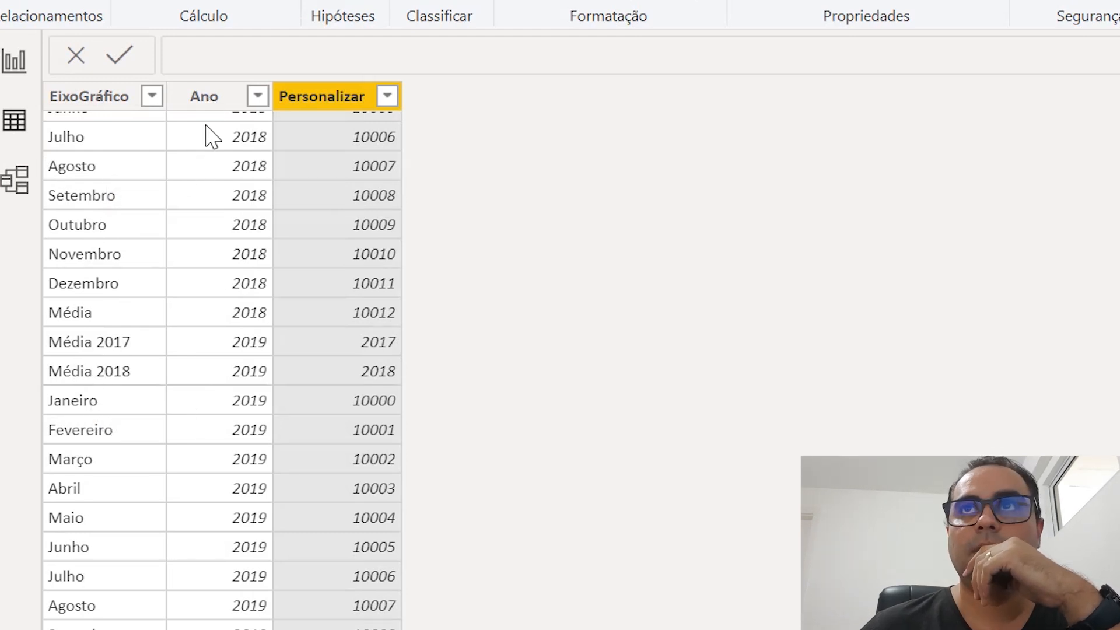
click(14, 180)
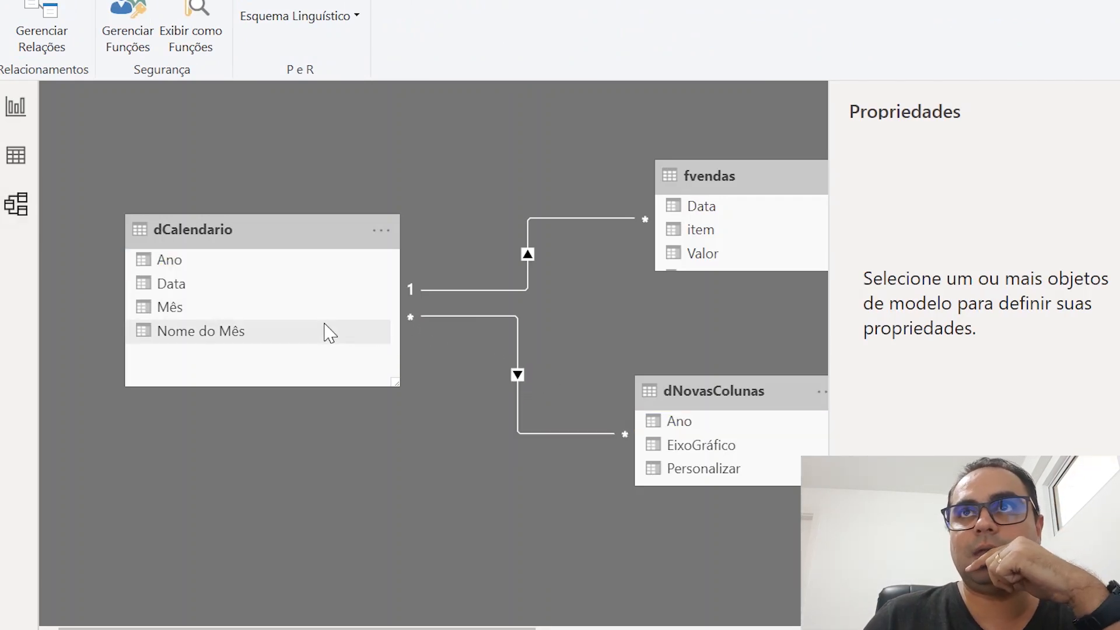
click(14, 111)
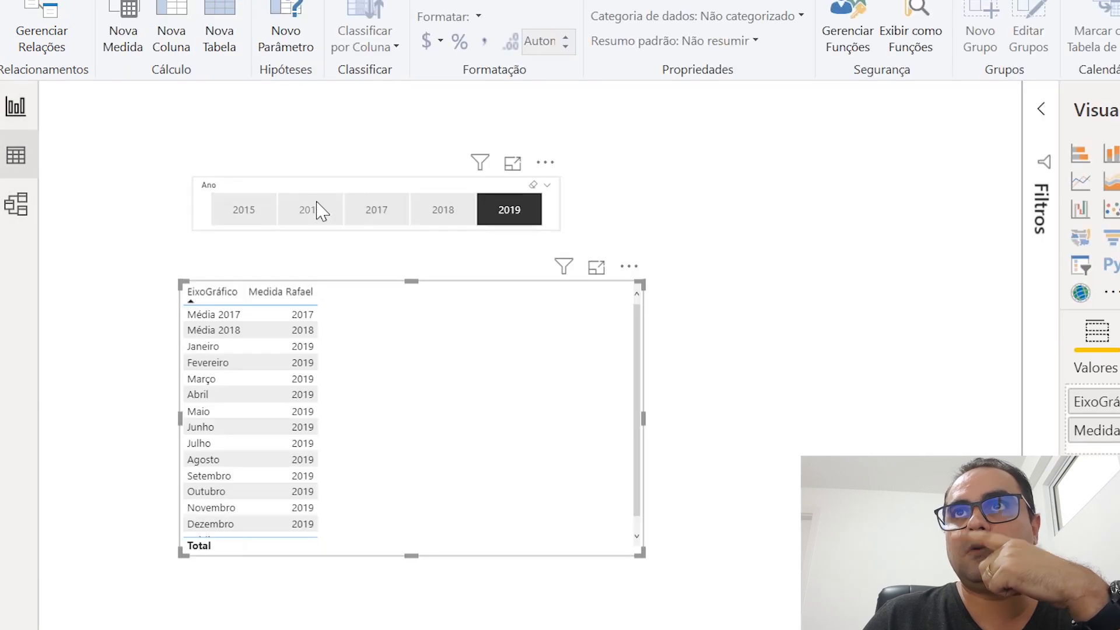
click(493, 223)
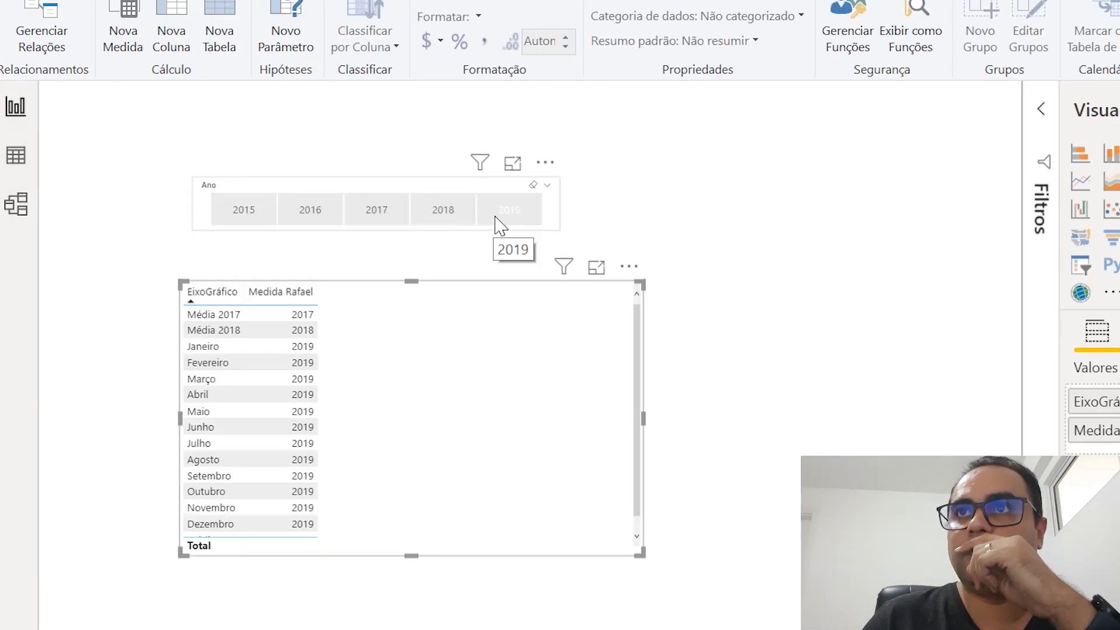
click(500, 217)
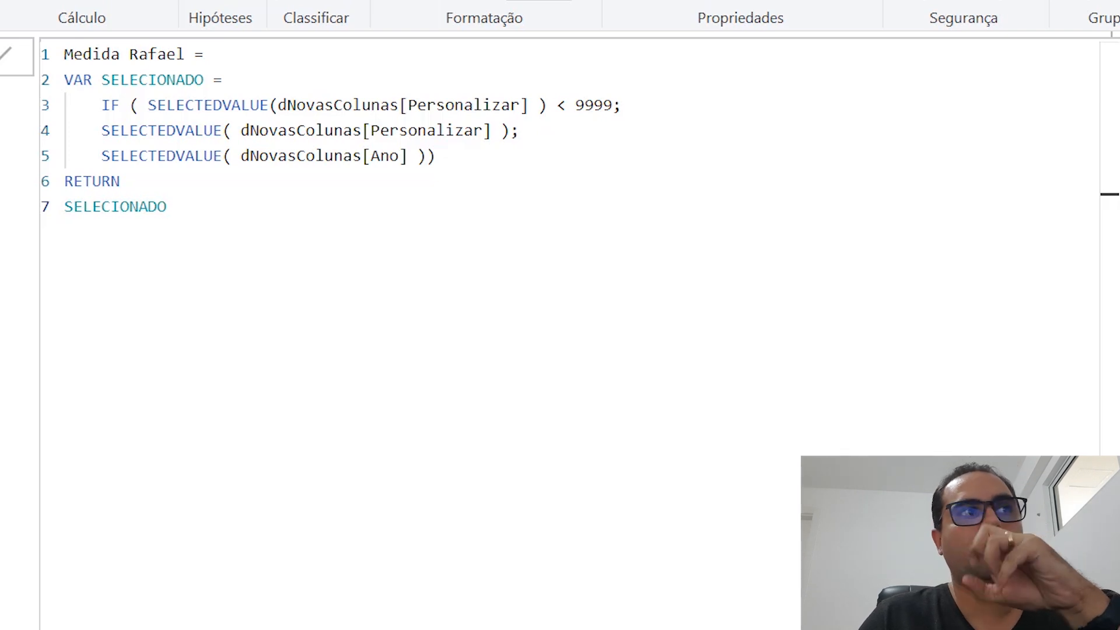
- Replace the measure's RETURN SELECIONADO lines with a blank line and a declaration of the variable TABELAVIRTUAL
drag(219, 214, 27, 192)
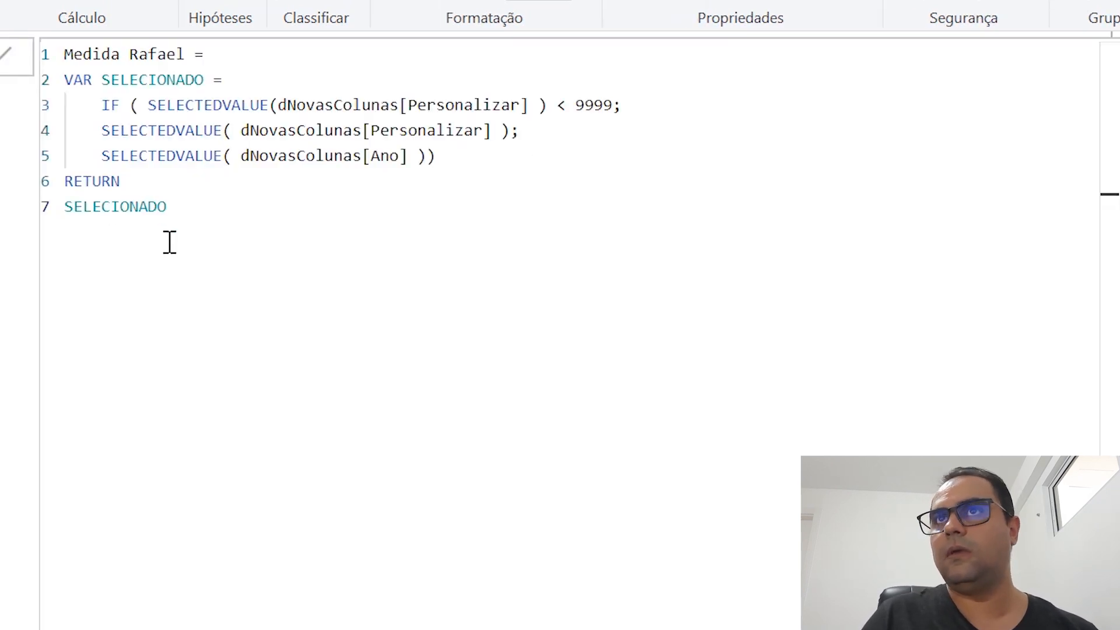
drag(198, 219, 54, 172)
key(BackSpace)
key(Return)
text(VAR)
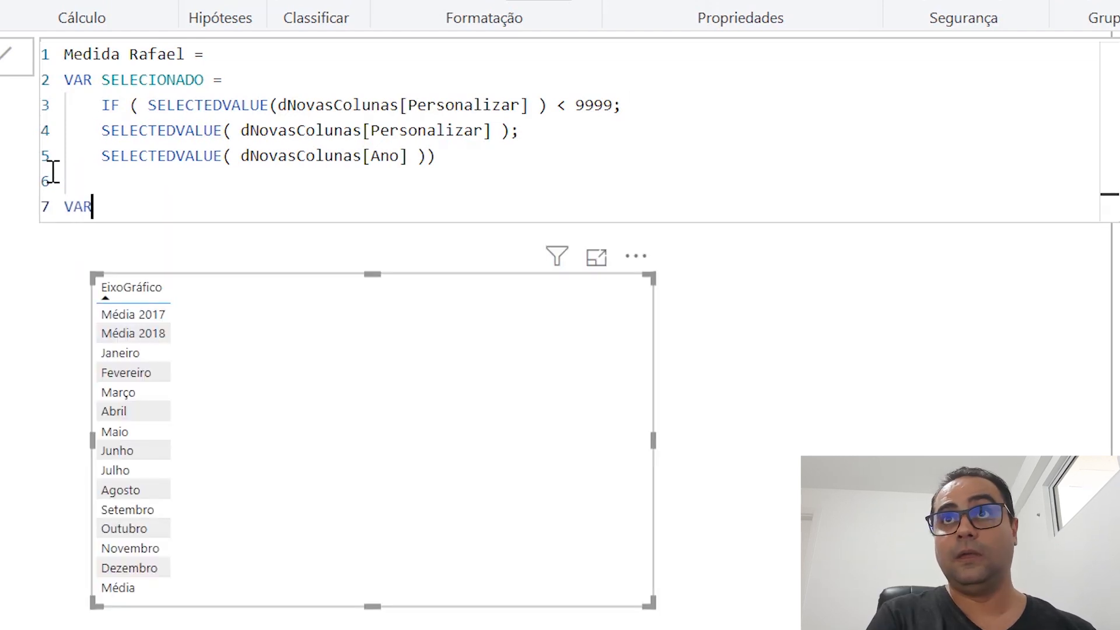
text( TABELAVIRTUAL)
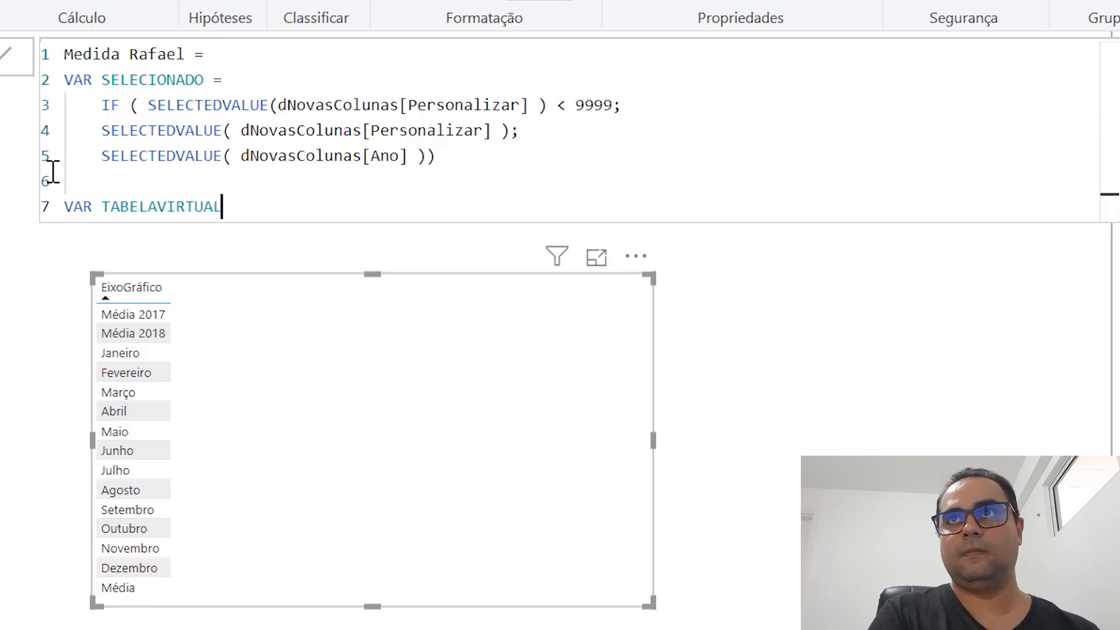
text( =)
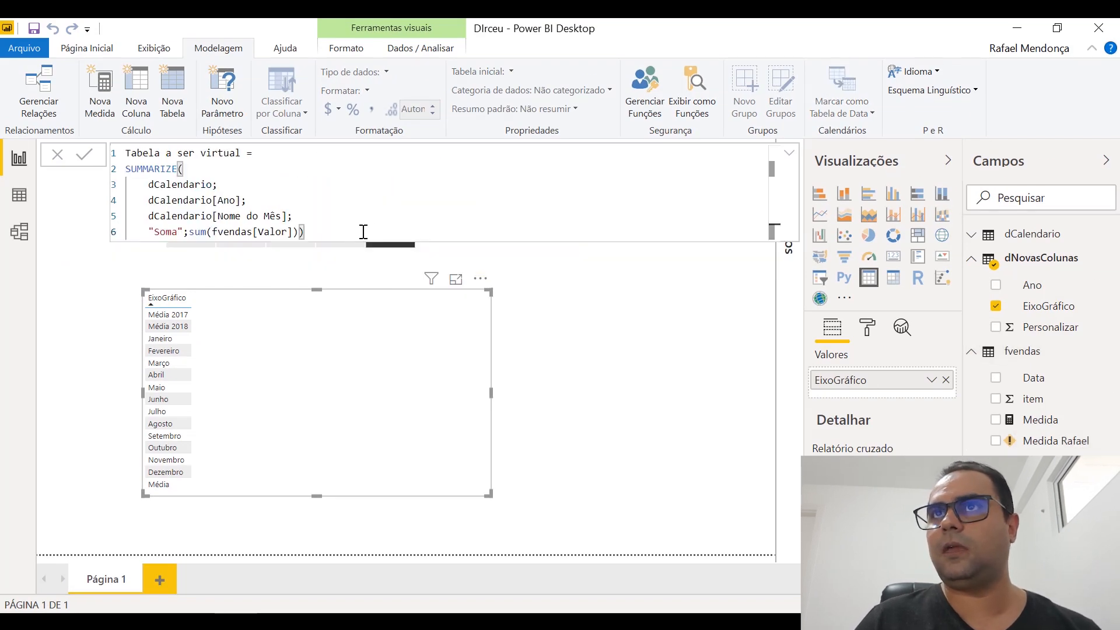
- Copy the whole SUMMARIZE expression from the Tabela a ser virtual table's formula into the measure's TABELAVIRTUAL variable
drag(363, 232, 80, 171)
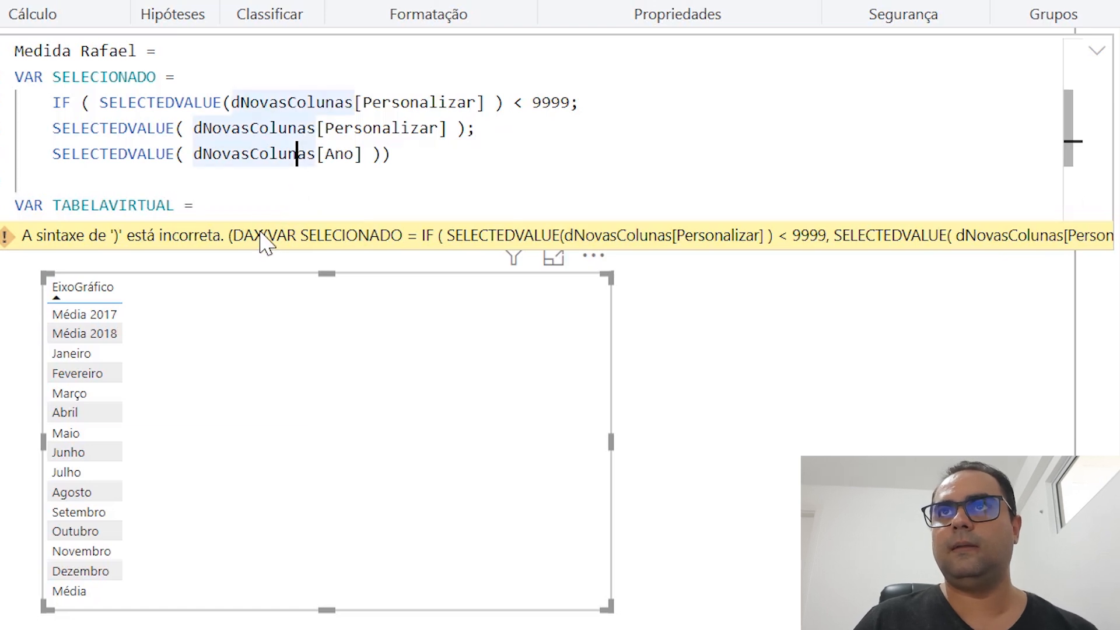
text(SUMMARIZE(     dCalendario;     dCalendario[Ano];     dCalendario[Nome do Mês];     "Soma";sum(fvendas[Valor])))
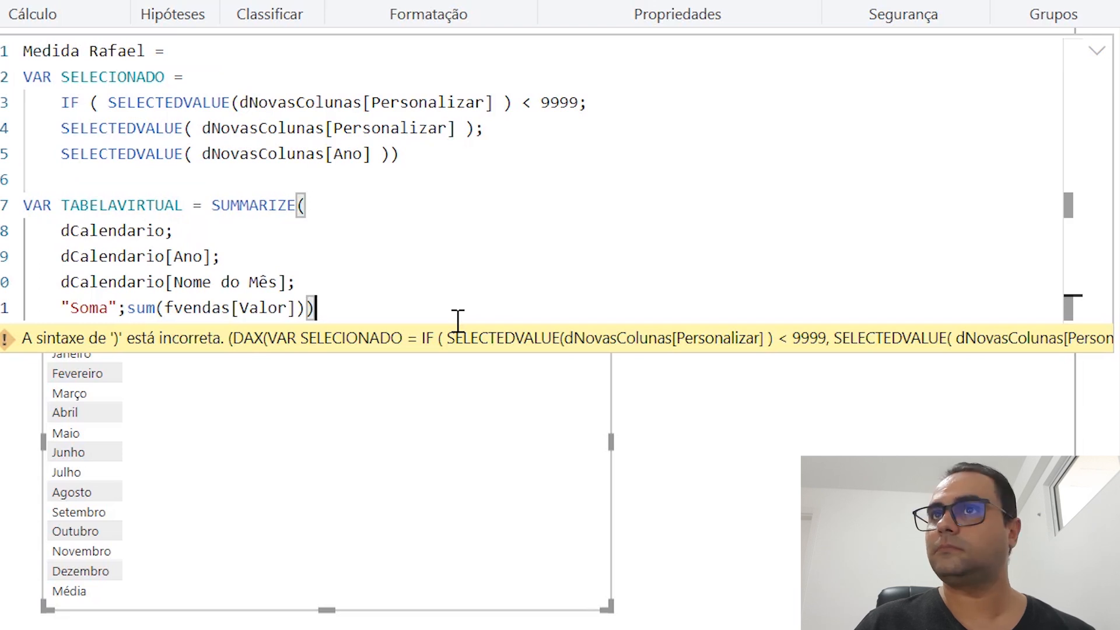
click(384, 205)
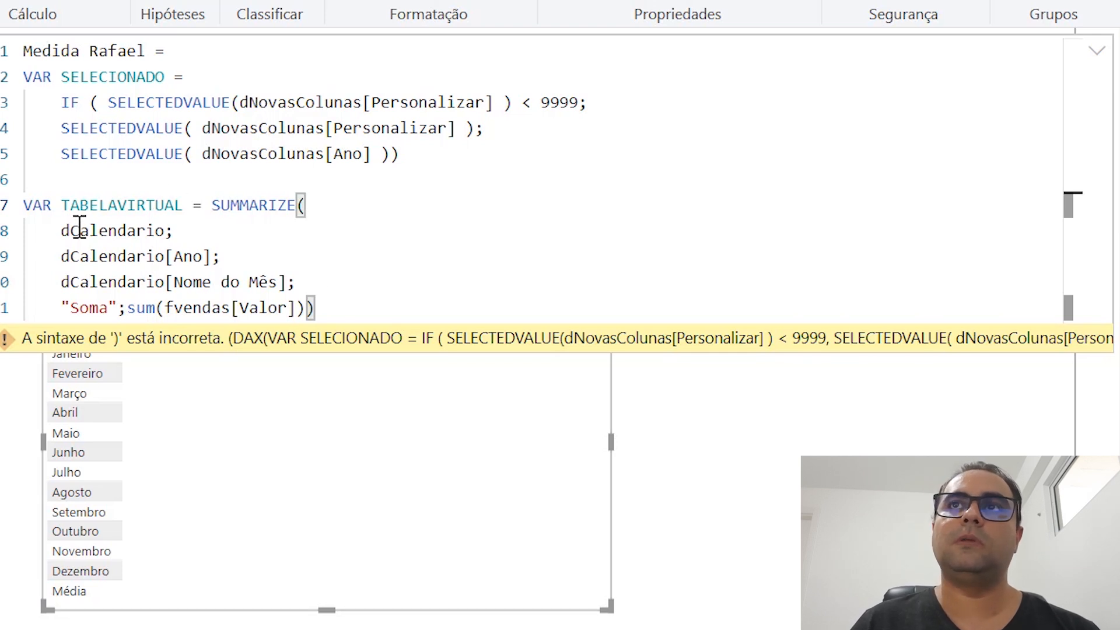
- Replace SUMMARIZE's dCalendario table argument with an ALL function whose first column is dCalendario[Ano]
drag(61, 231, 165, 234)
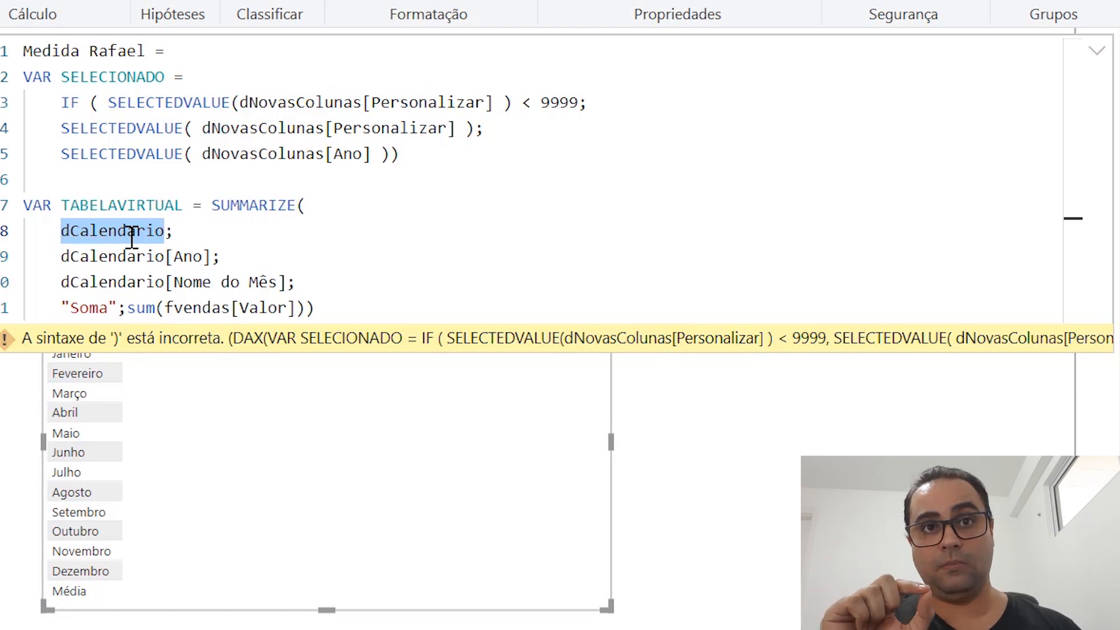
text(ALL)
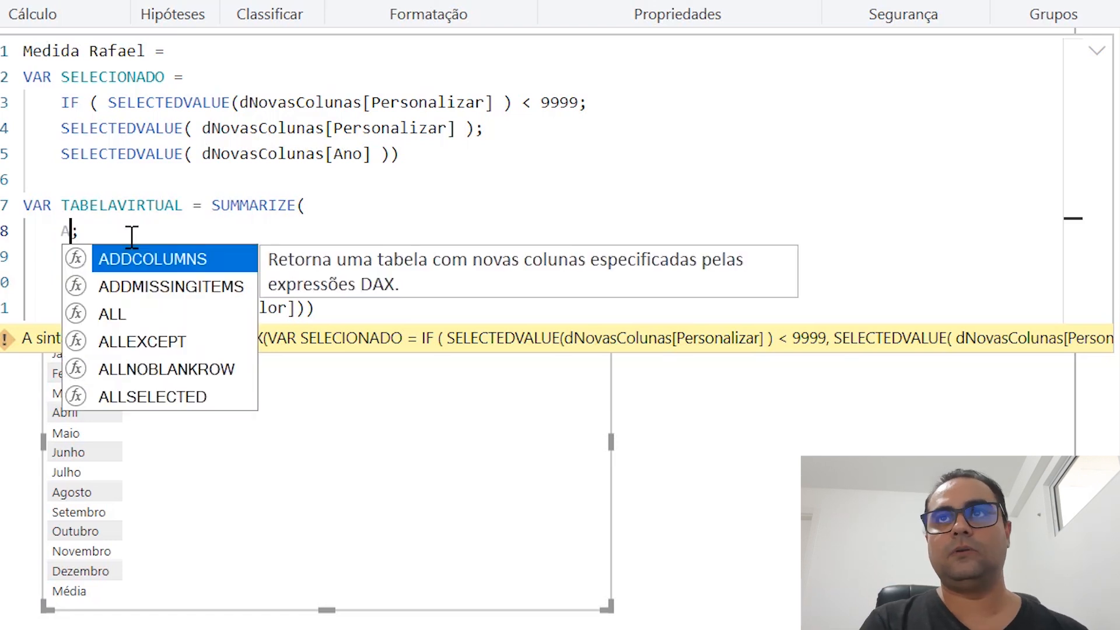
text(()
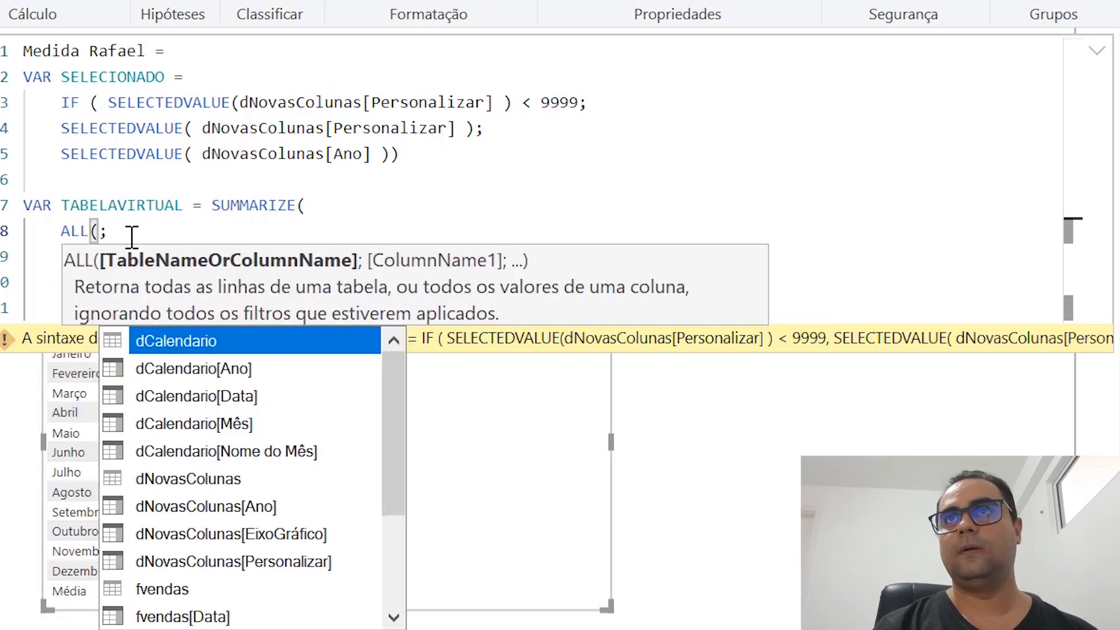
text(Dca)
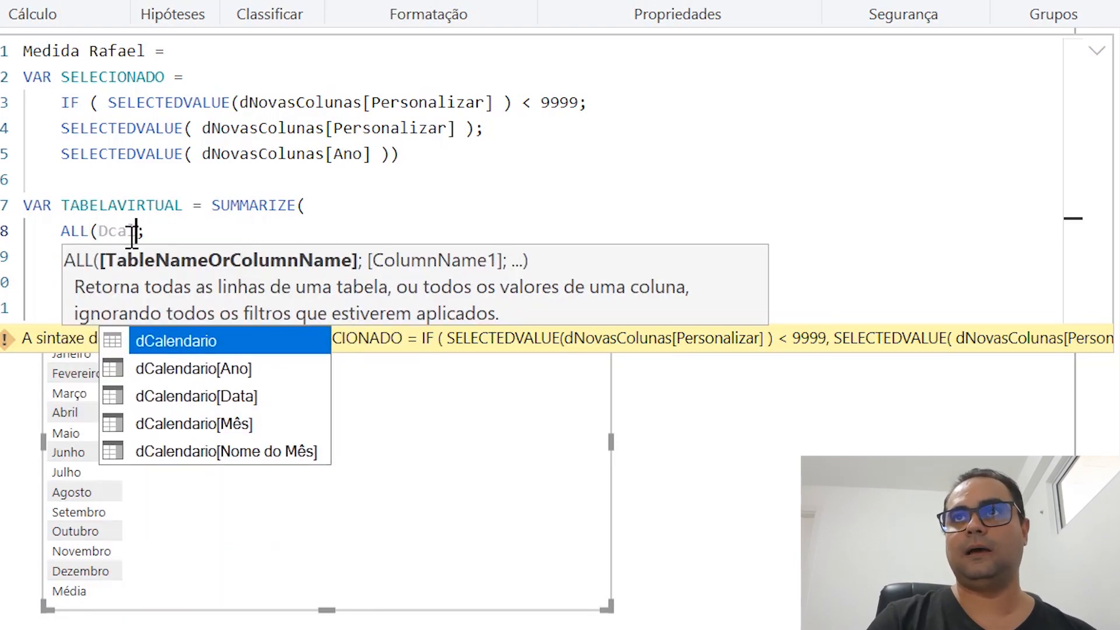
key(Down)
key(Up)
key(Down)
key(Tab)
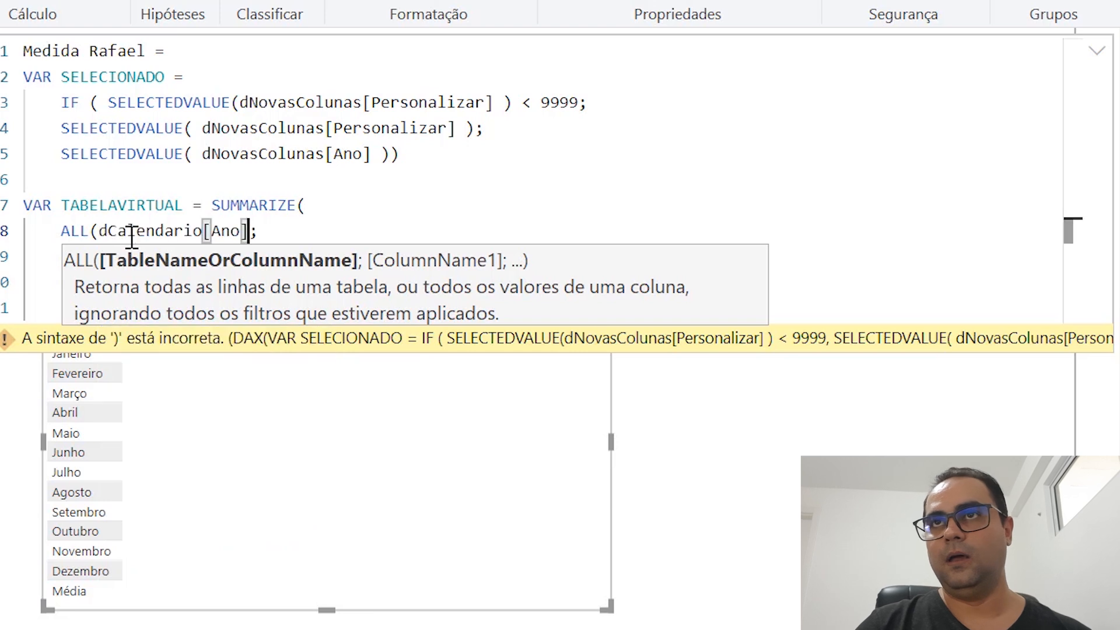
- Add dCalendario[Nome do Mês] as the second column of the ALL function and close its parenthesis
text(;)
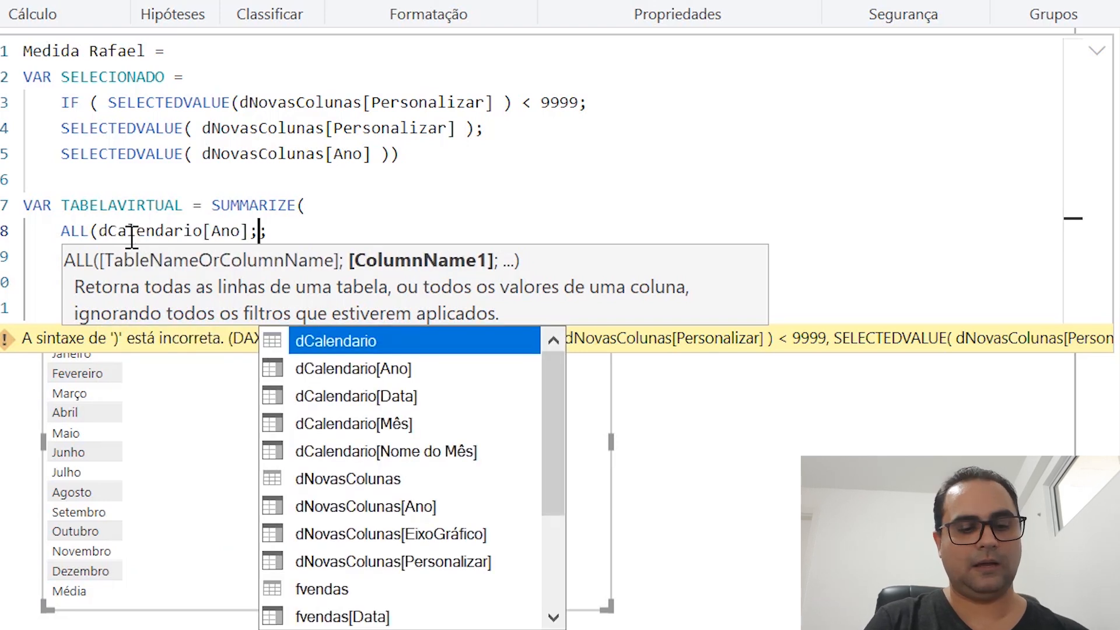
text(dcalen)
key(Down)
key(Down)
key(Down)
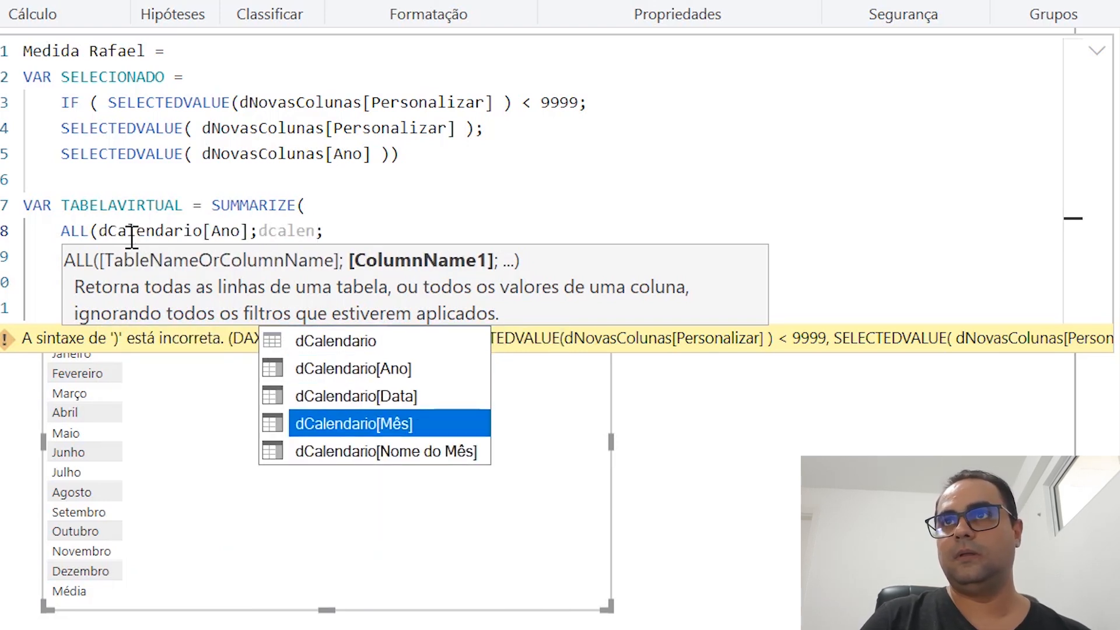
key(Tab)
key(BackSpace)
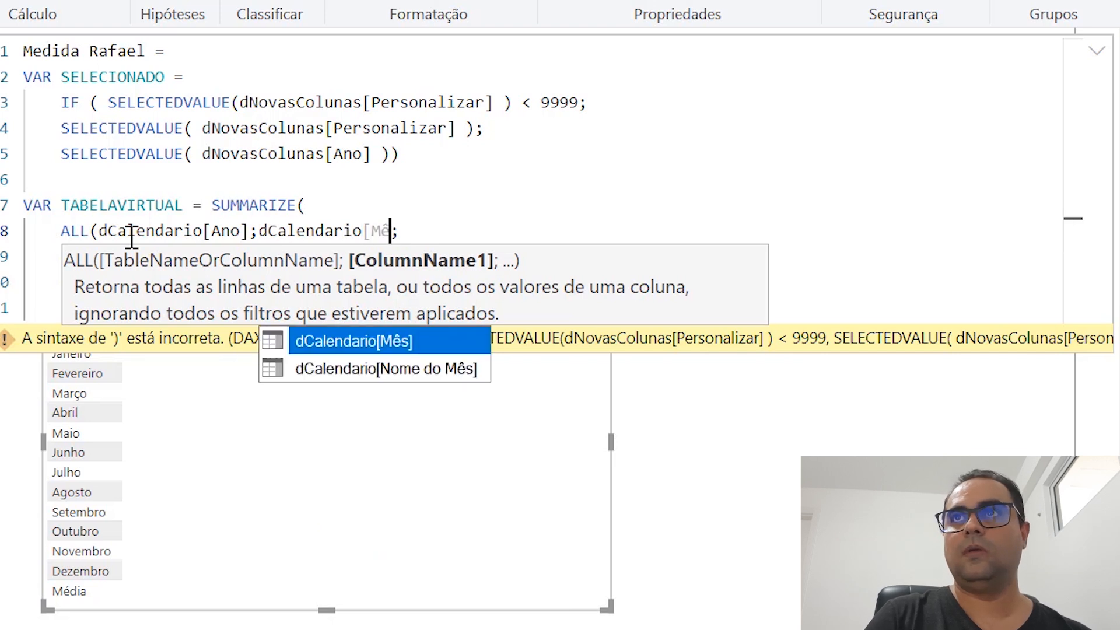
key(Down)
key(Tab)
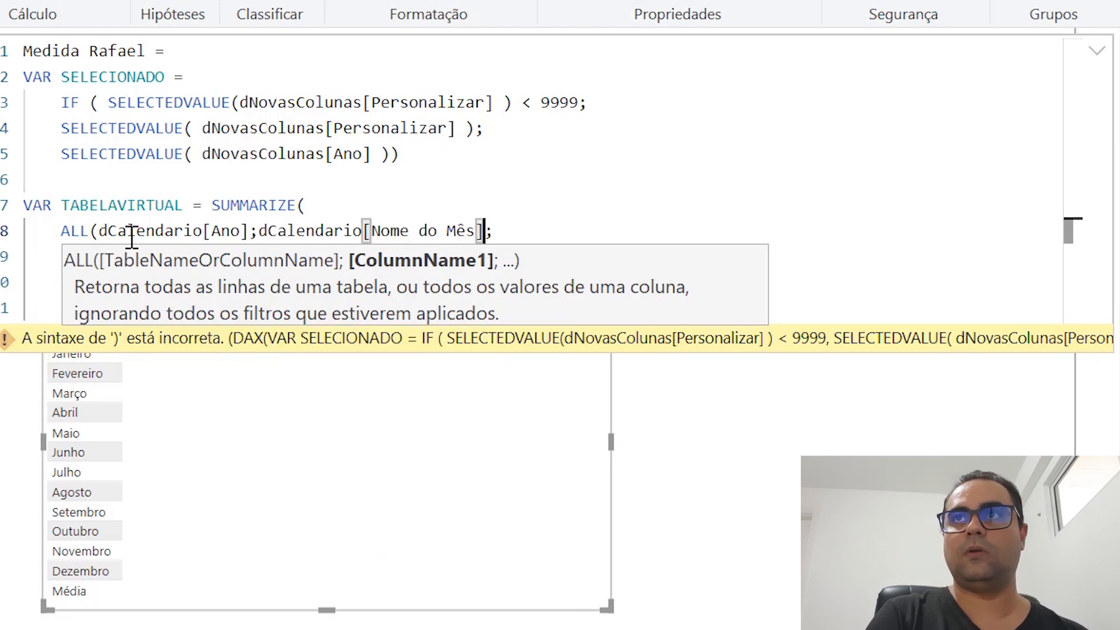
text())
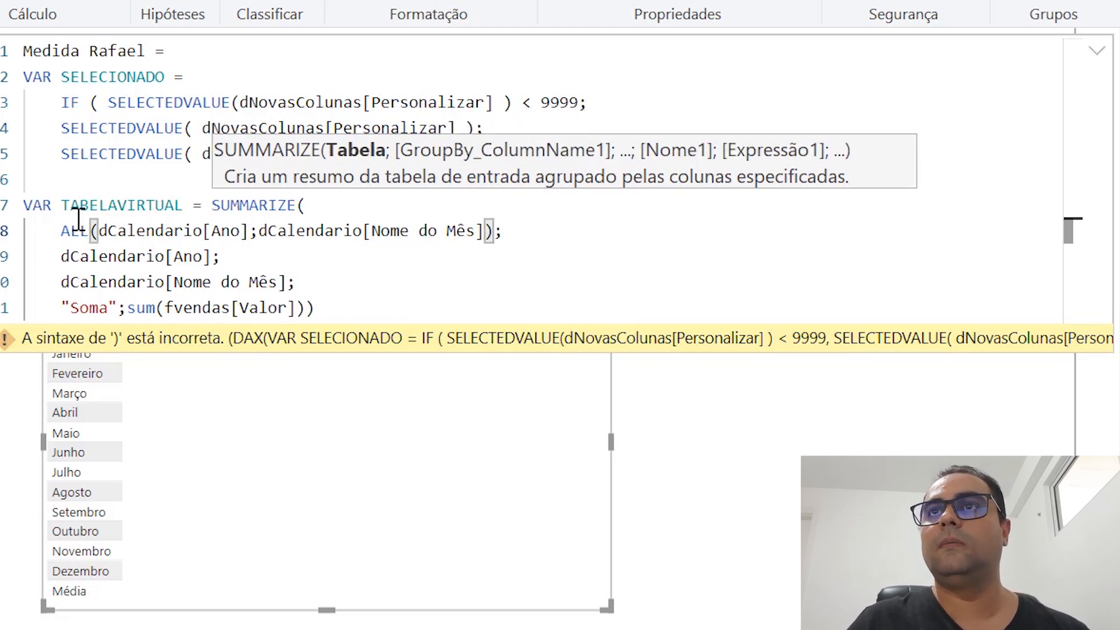
- Add a blank line and a RETURN statement below the TABELAVIRTUAL variable, leaving empty lines for the result expression
click(288, 280)
click(373, 301)
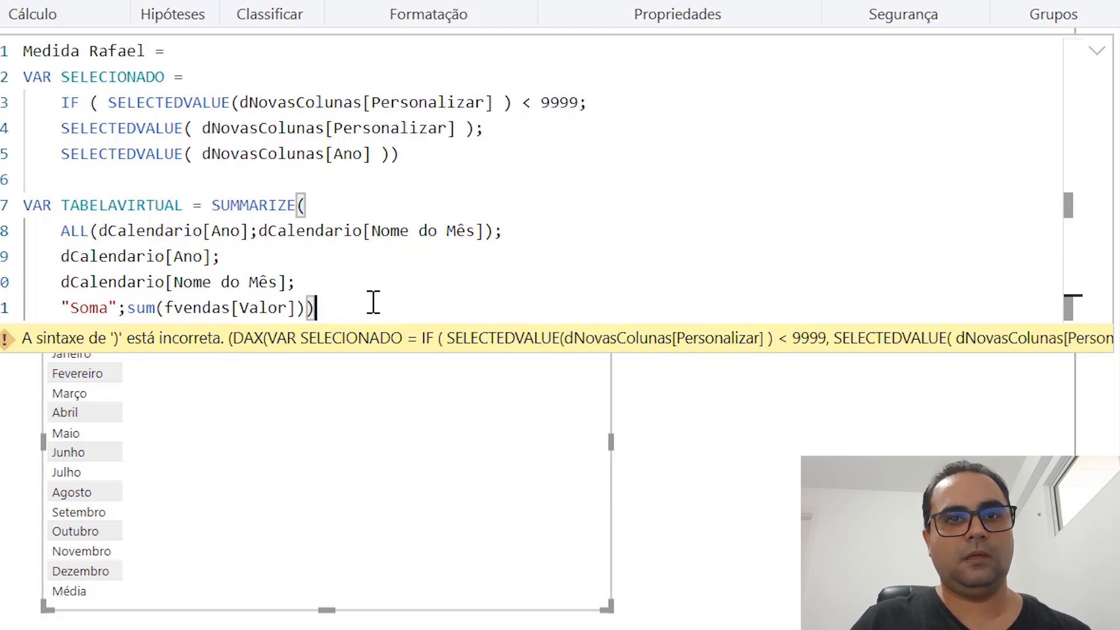
key(shift+Return)
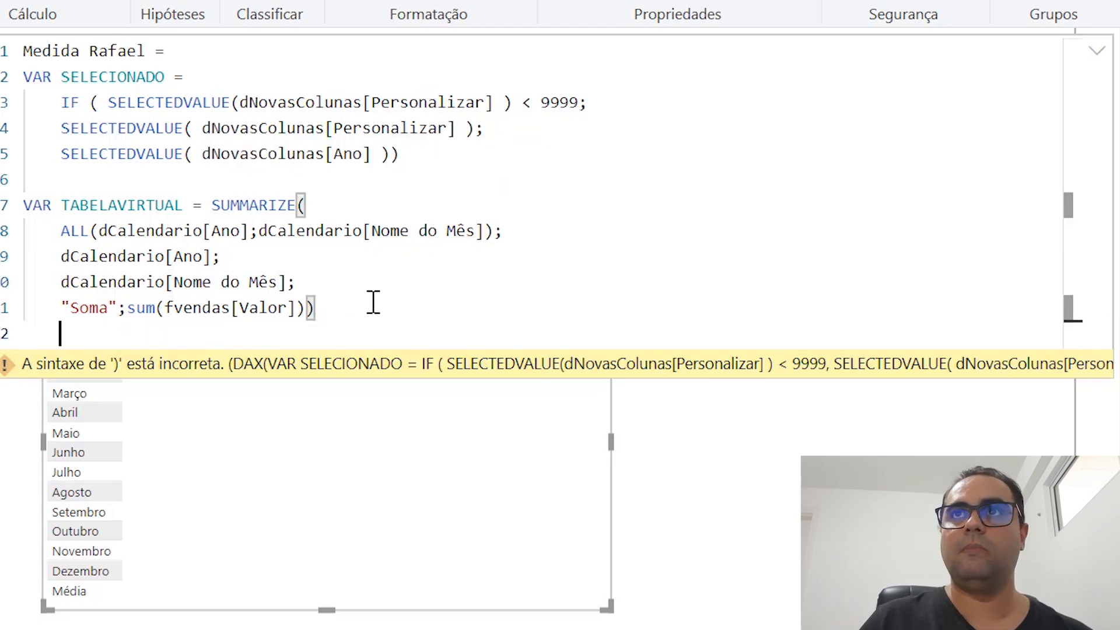
key(shift+Return)
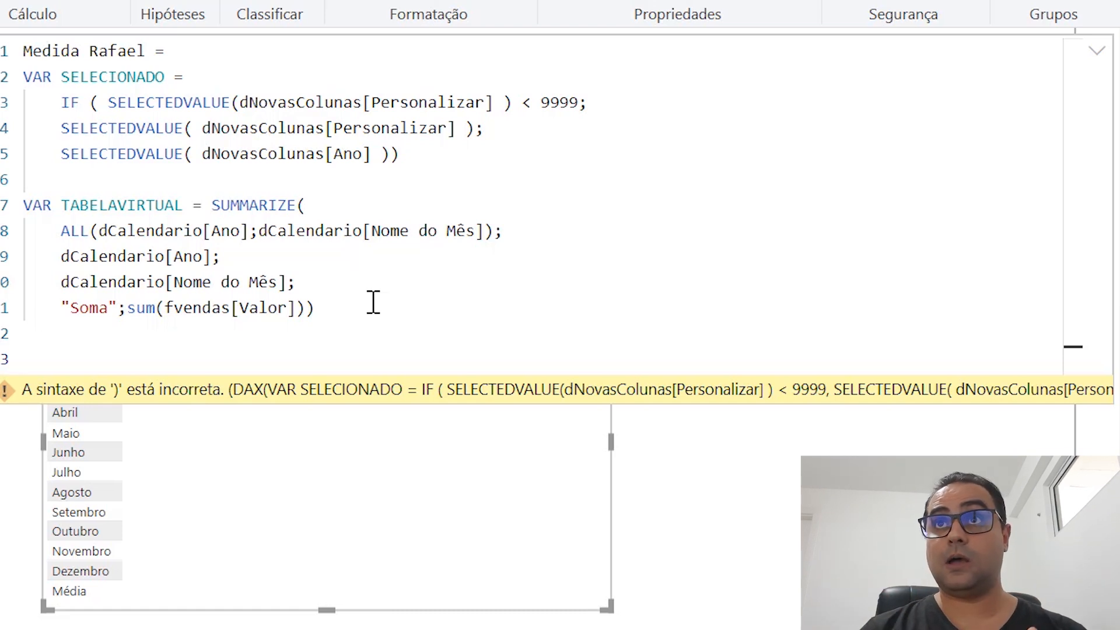
text(RETURN)
key(Return)
key(Return)
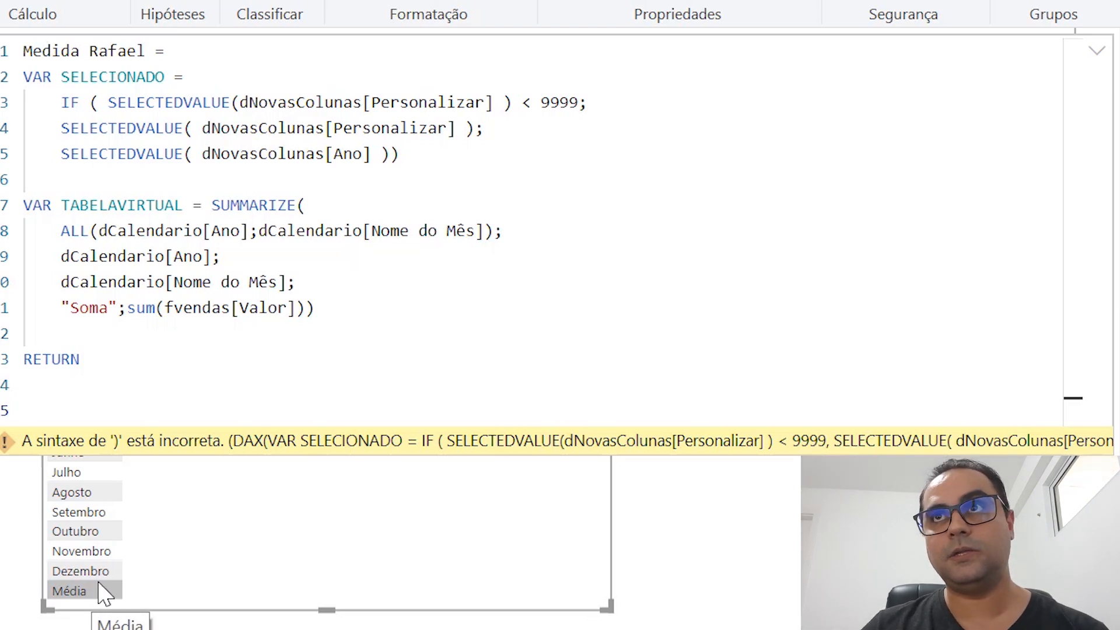
- Start an IF under RETURN, with its logical test on a new line opening with LEFT ( SELECTEDVALUE(
drag(303, 296, 13, 211)
click(37, 395)
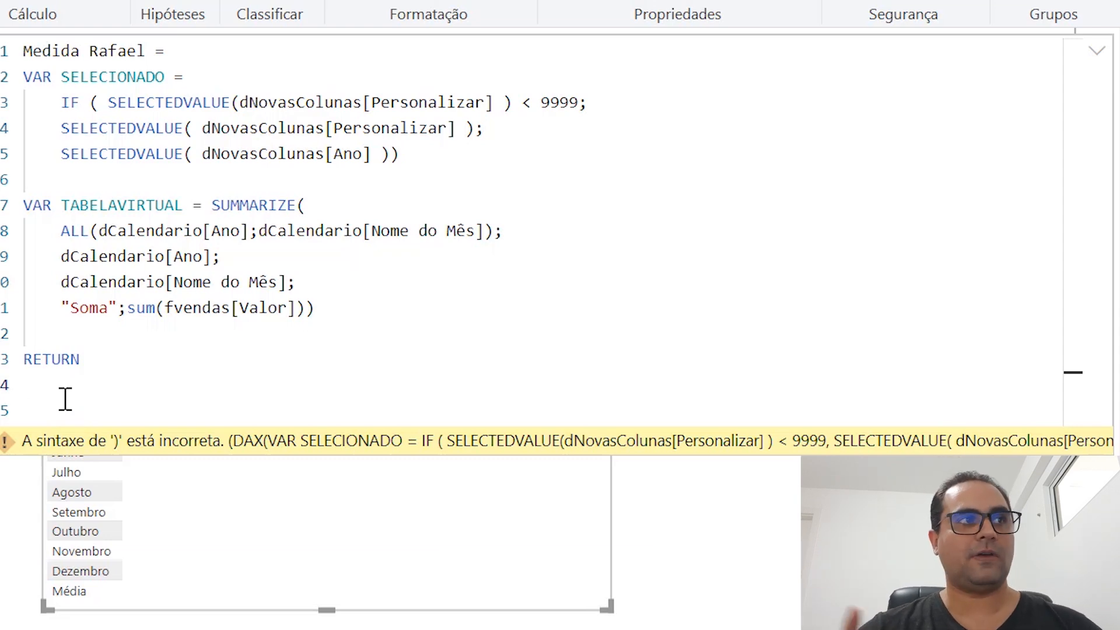
text(IF ()
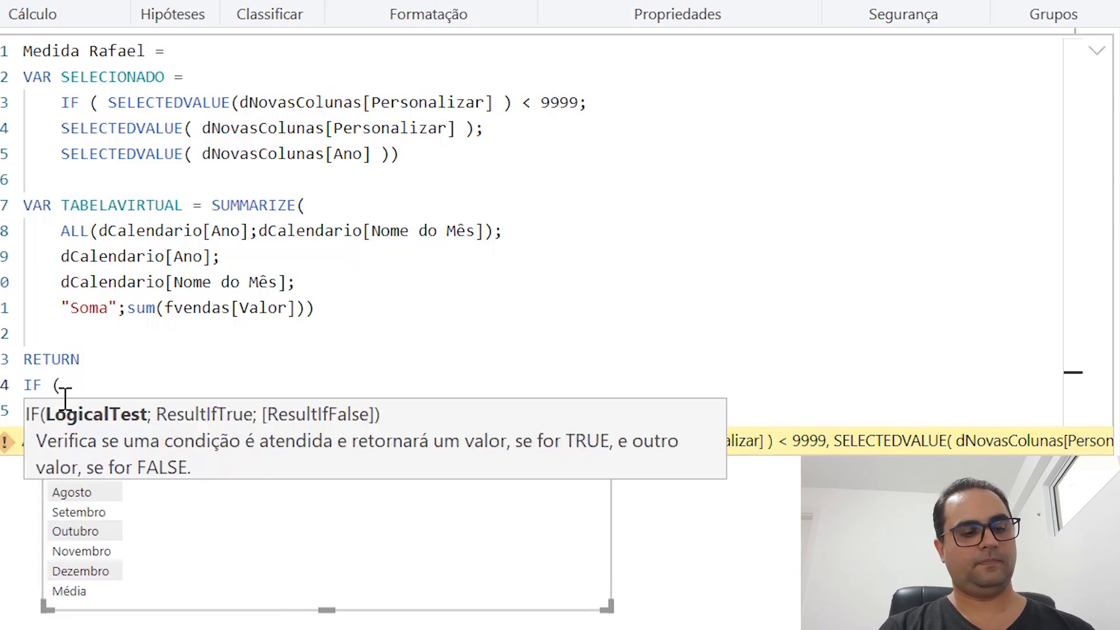
key(Return)
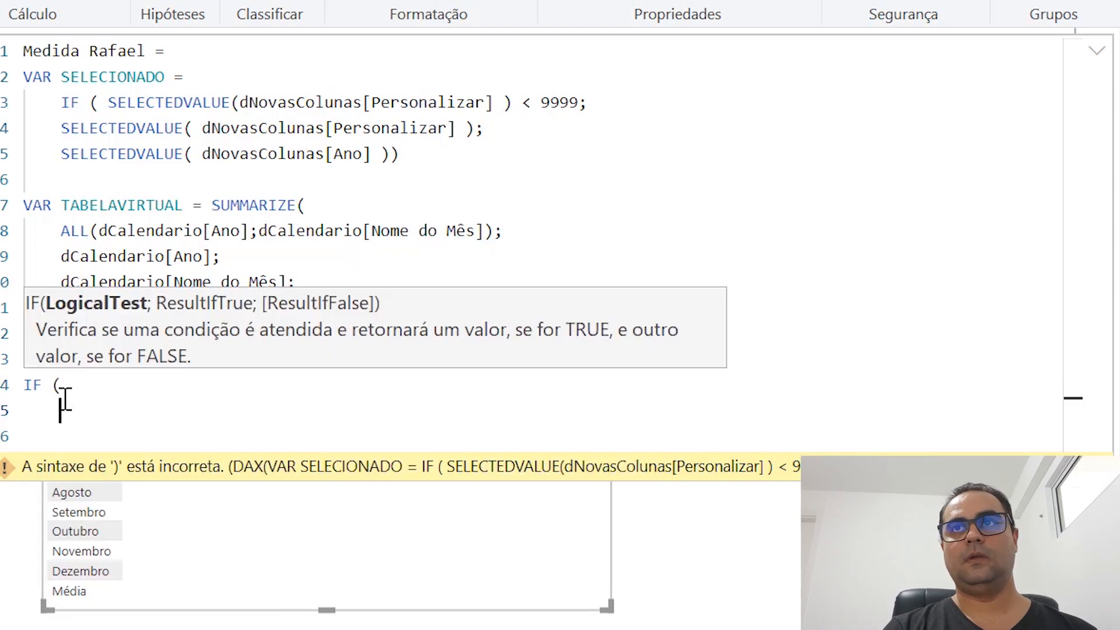
text(LEFT ()
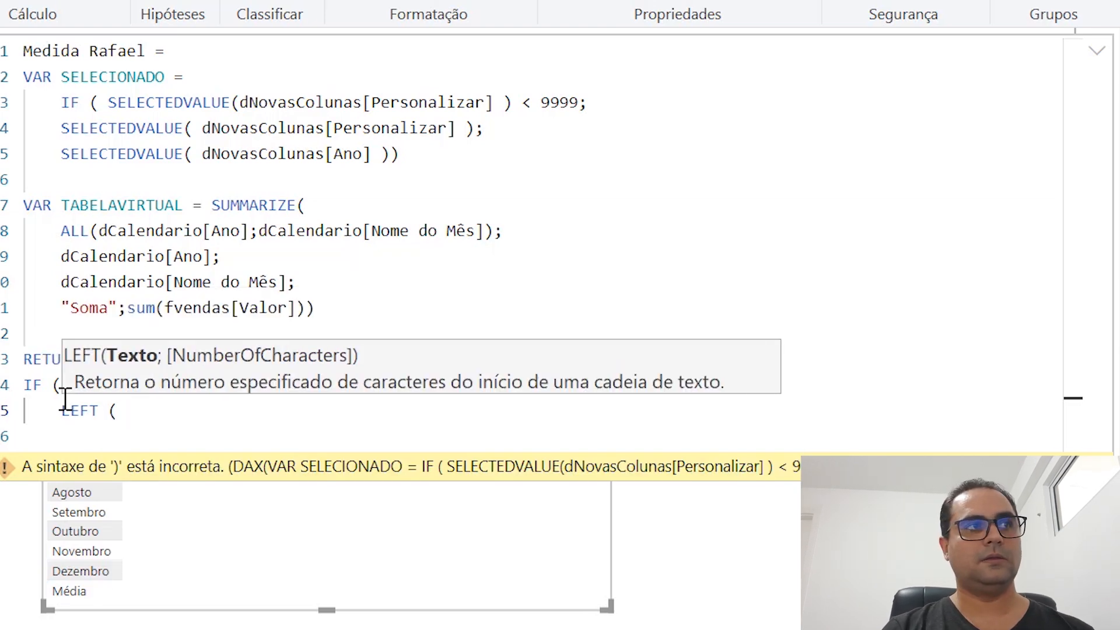
text(SELEC)
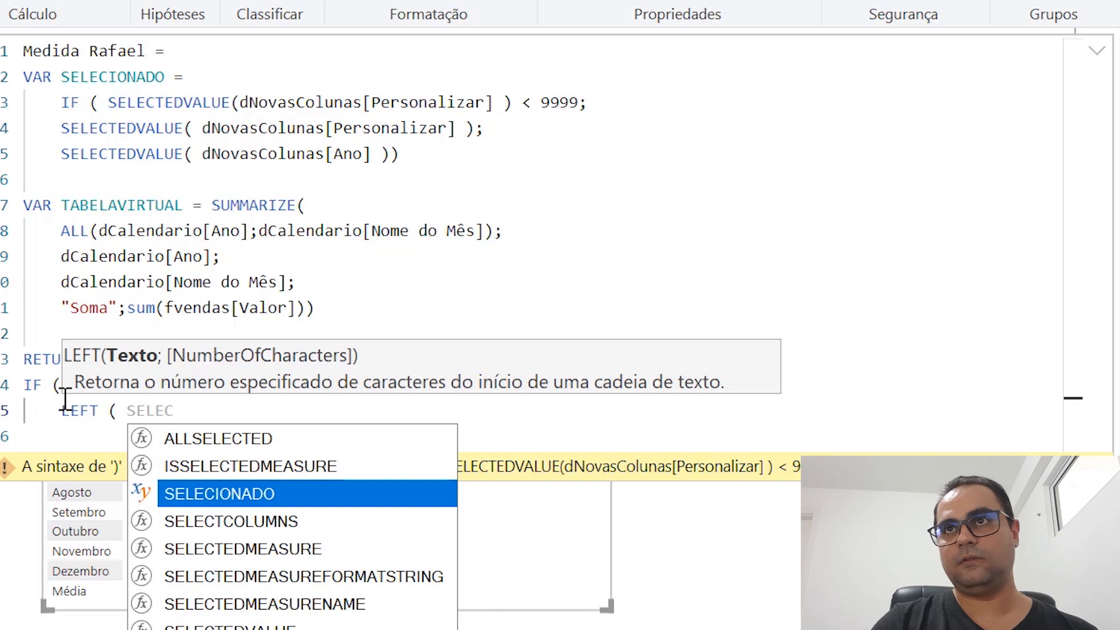
key(Down)
key(Down)
key(Down)
key(Down)
key(Down)
key(Tab)
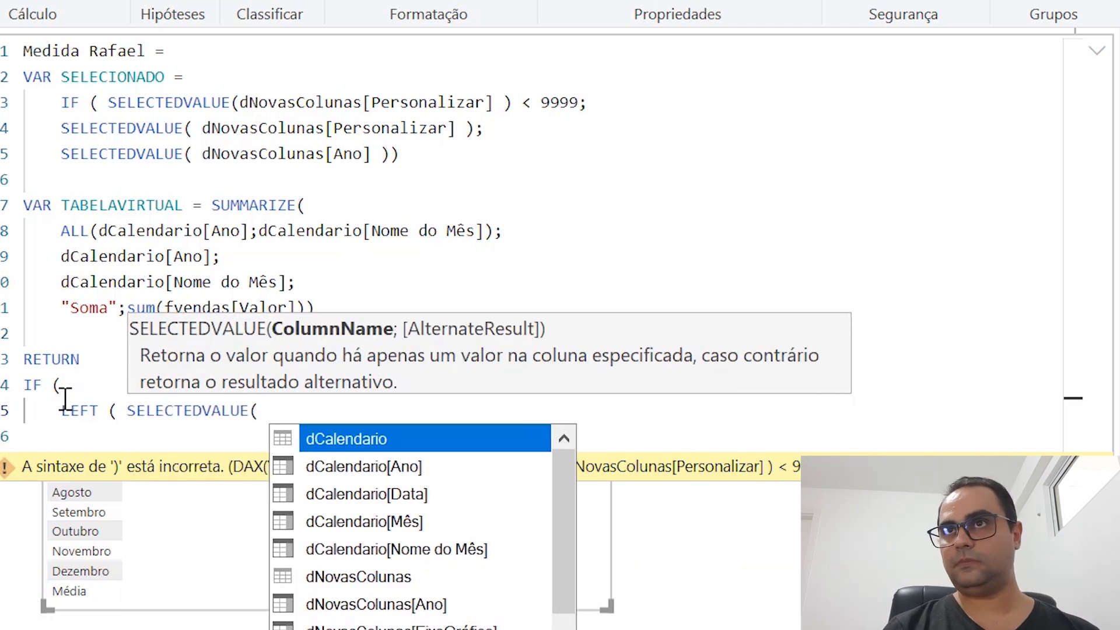
- Use dNovasColunas[EixoGráfico] as the SELECTEDVALUE column and close that function
text(Dnova)
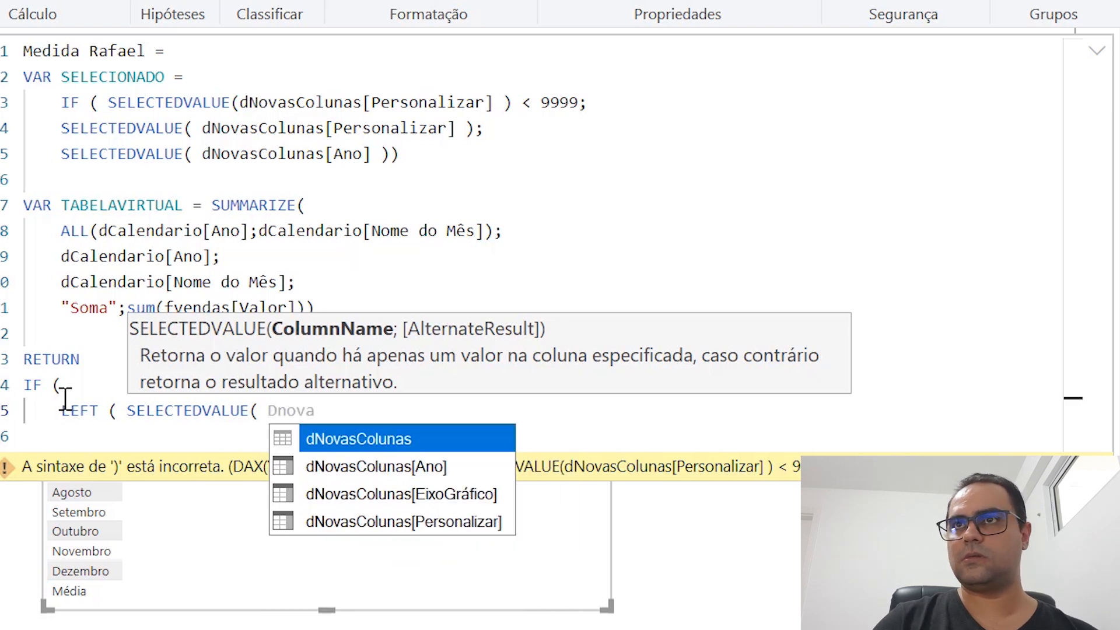
key(Down)
key(Down)
key(Down)
key(Up)
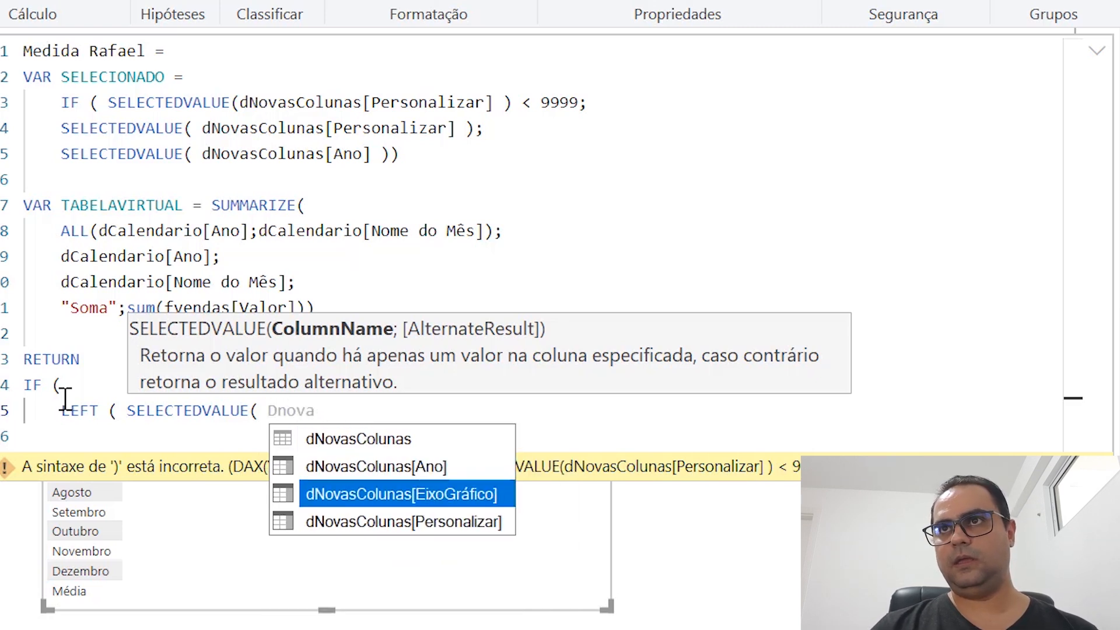
key(Tab)
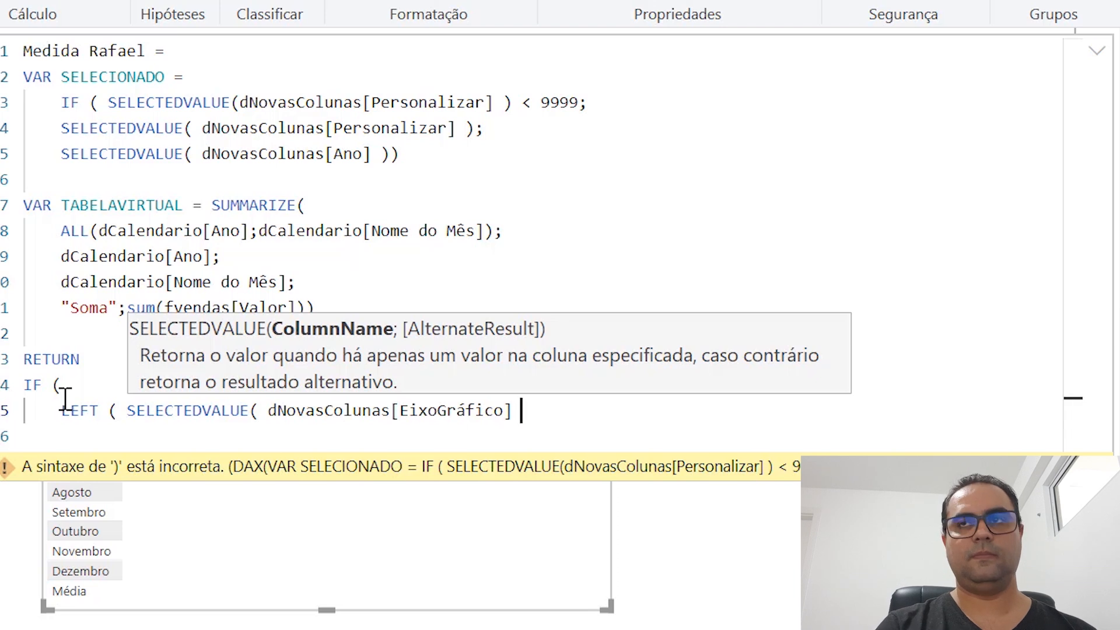
text())
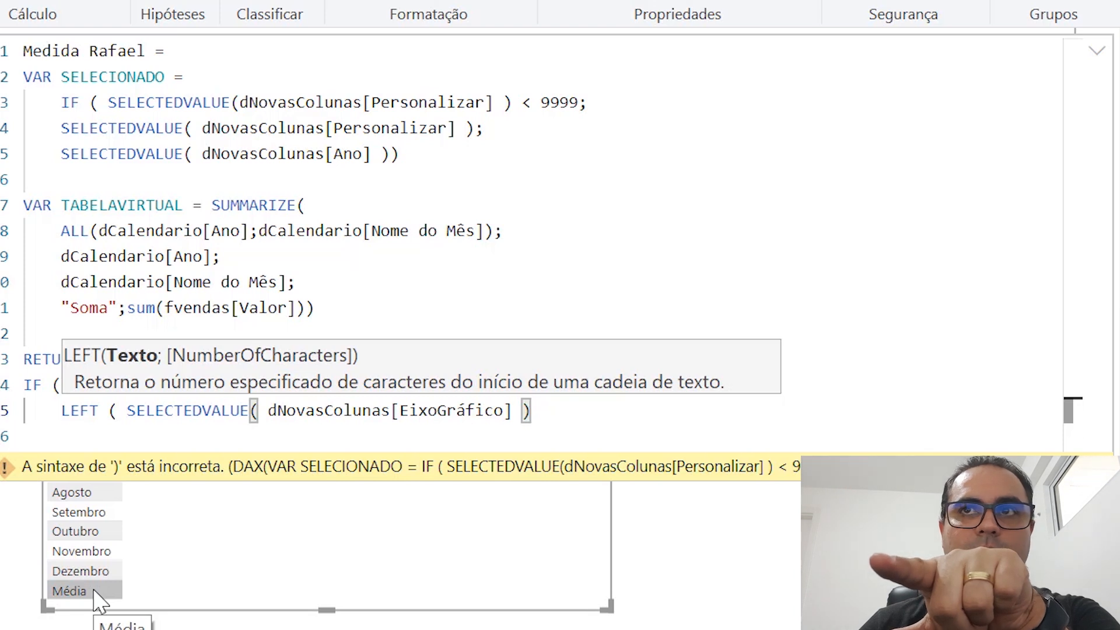
- Set the LEFT function's number of characters to 5, using a semicolon separator, and close the function
click(504, 410)
key(Right)
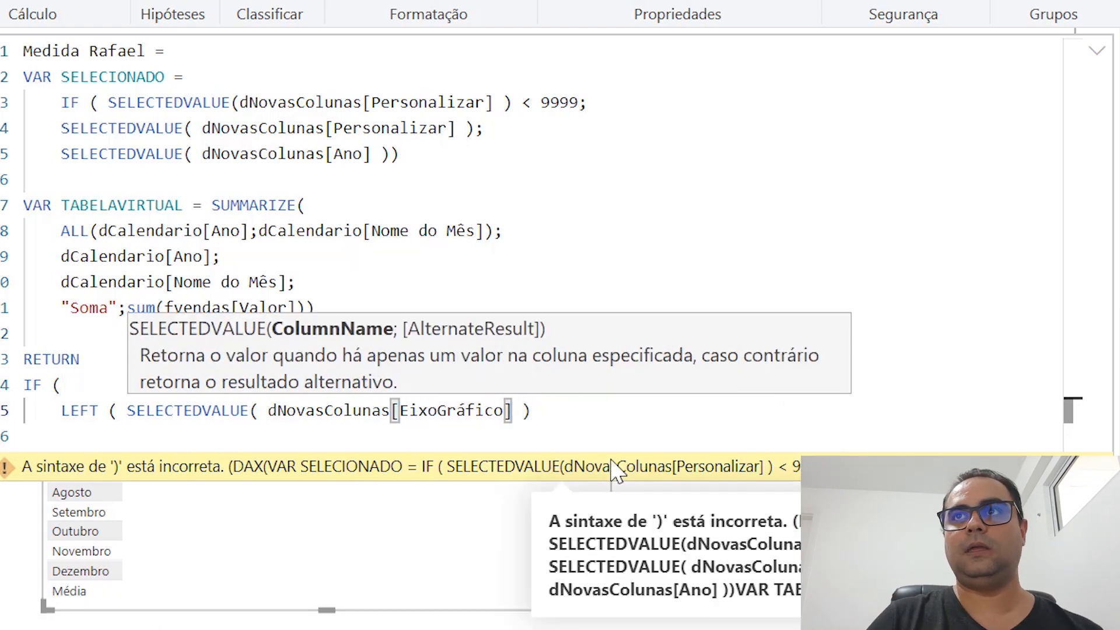
key(Right)
key(Right)
text(, 5)
key(BackSpace)
key(BackSpace)
key(BackSpace)
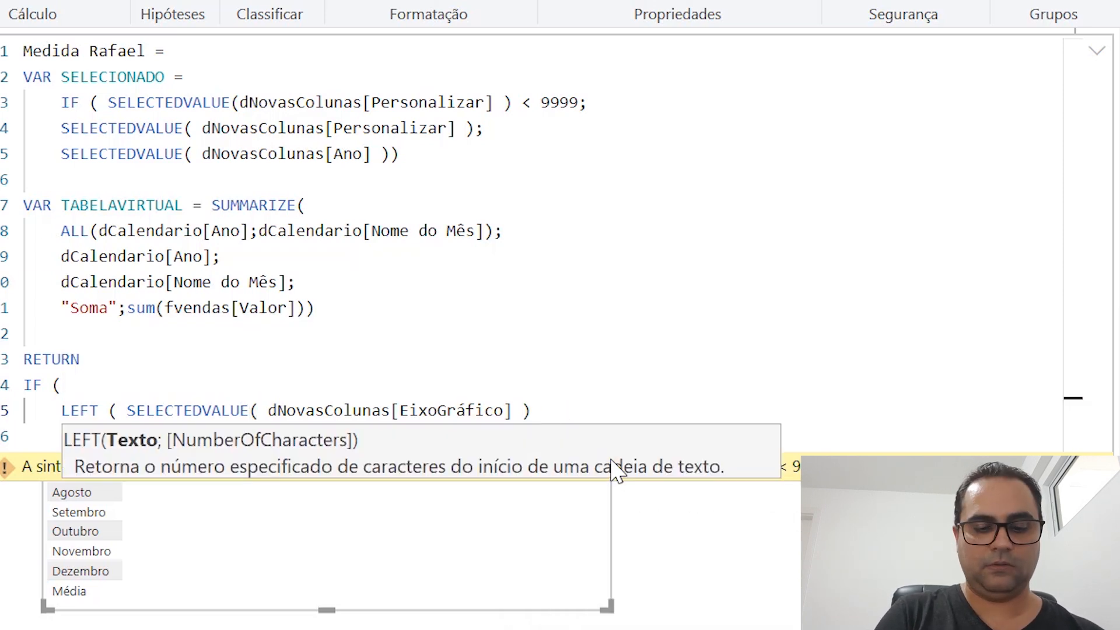
text(; 5 ))
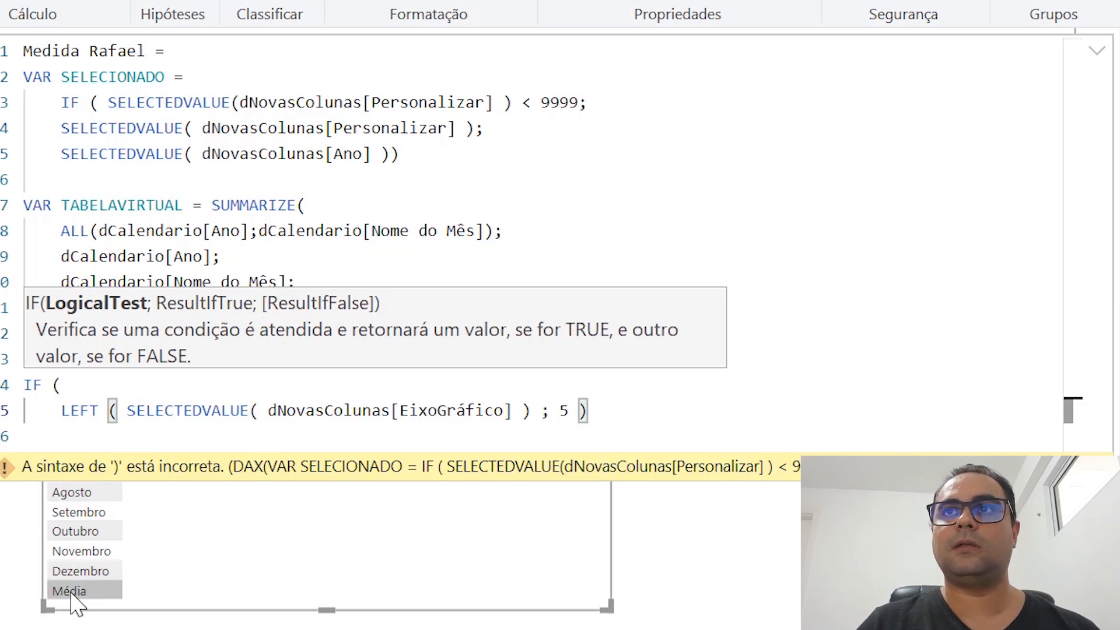
- Check the EixoGráfico labels in the visual, complete the IF condition with = "Média" ; and start a new line for the true result
click(1096, 53)
click(1095, 59)
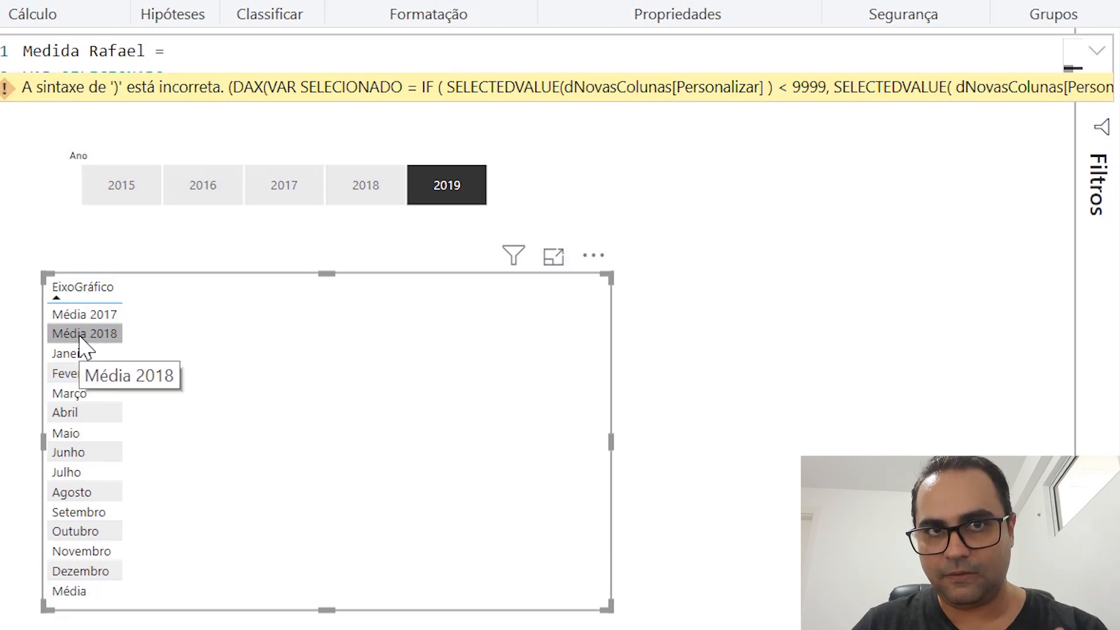
click(1096, 51)
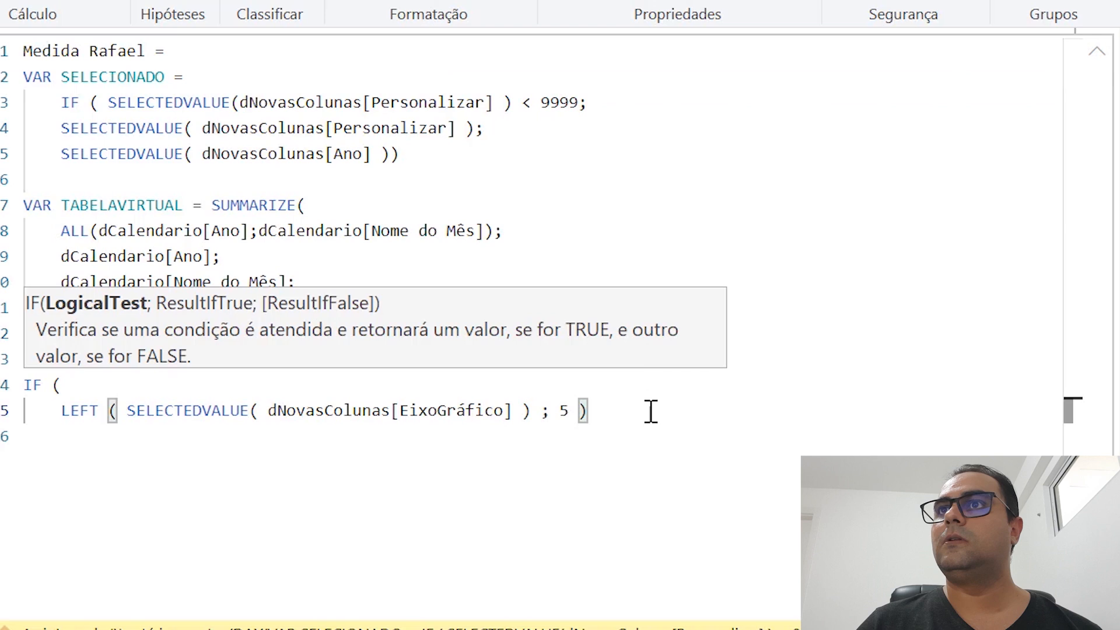
text(= "Média")
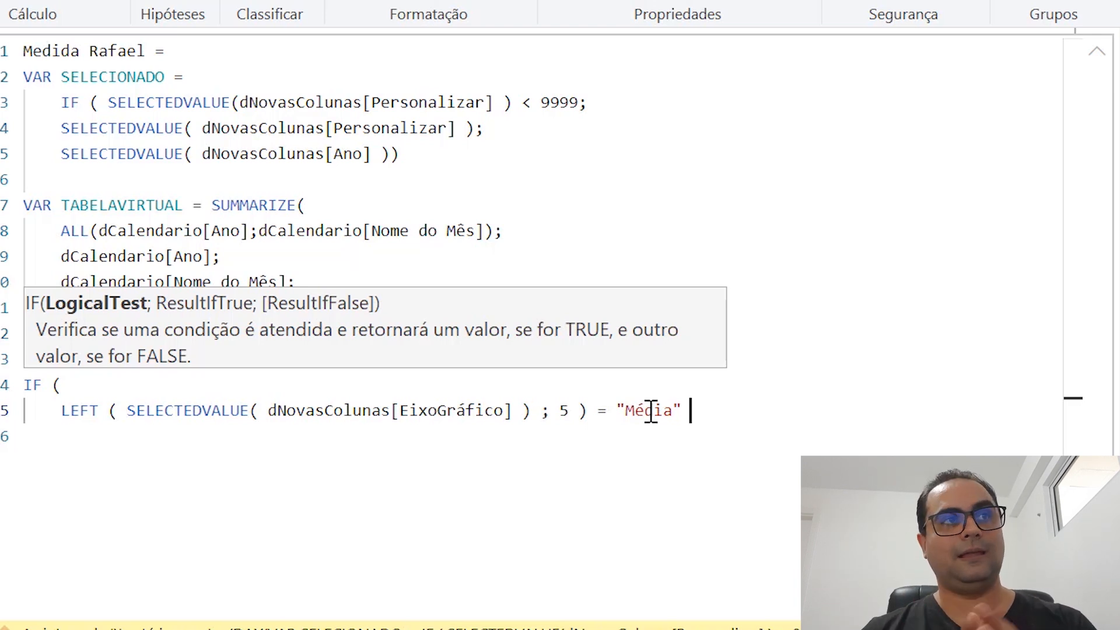
text(;)
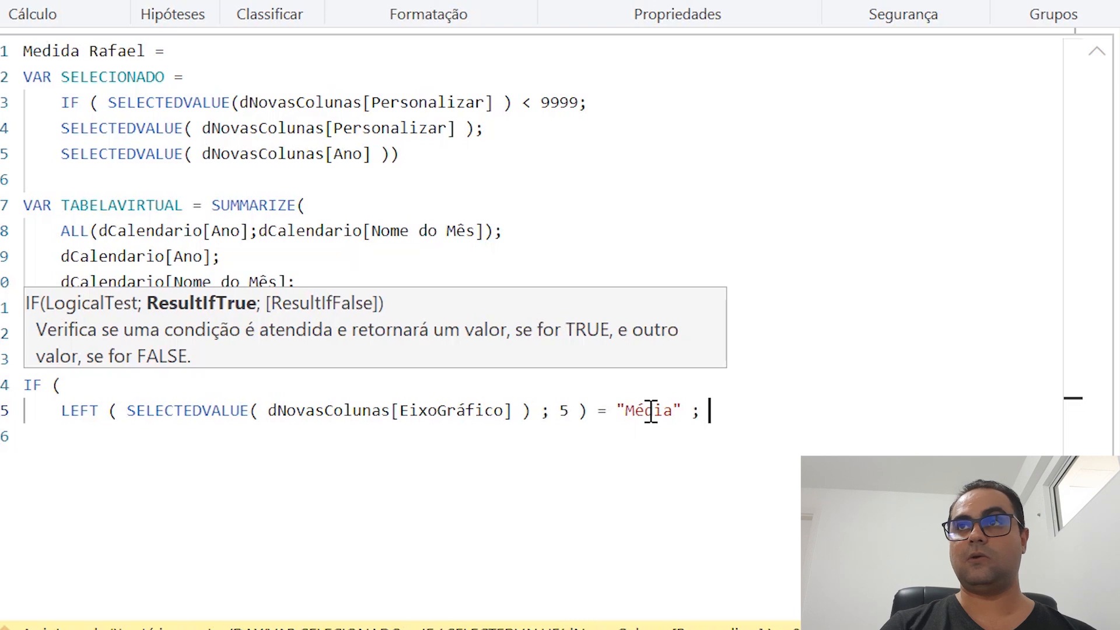
key(Return)
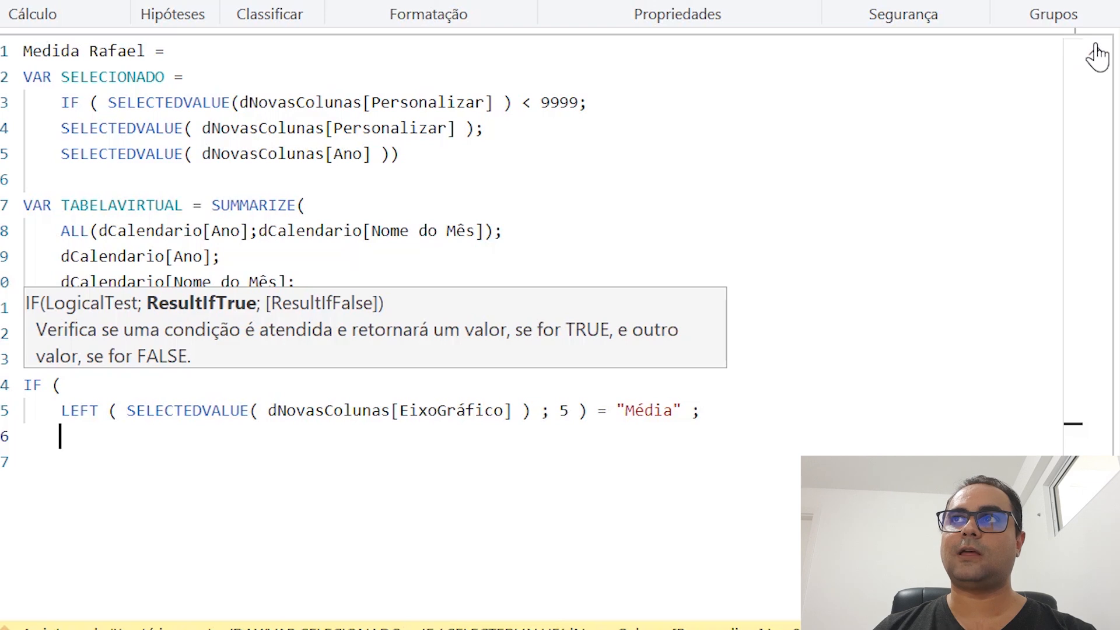
- Check the EixoGráfico labels in the visual and enter AVERAGEX( TABELAVIRTUAL ; [Soma] as the IF's true result, leaving it unclosed
click(1095, 53)
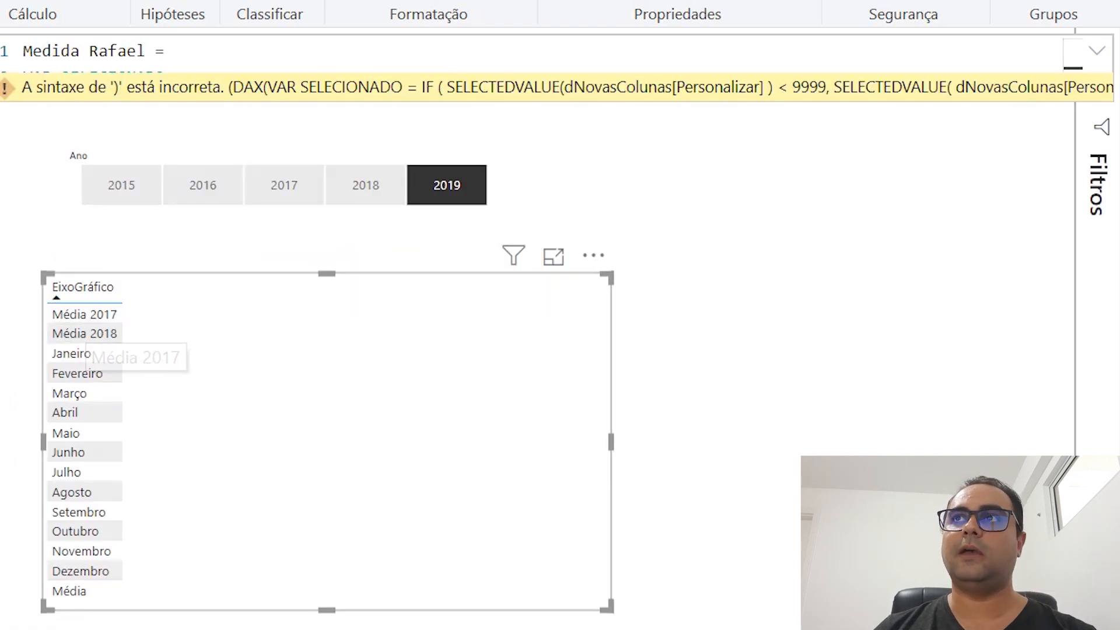
click(1100, 52)
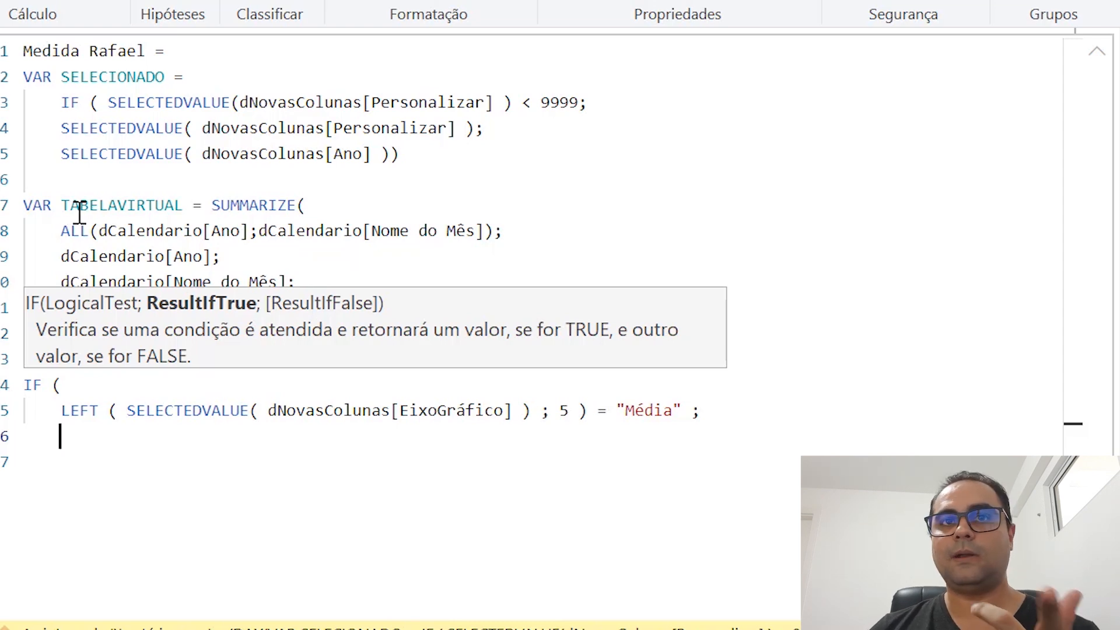
text(AVERAGEX()
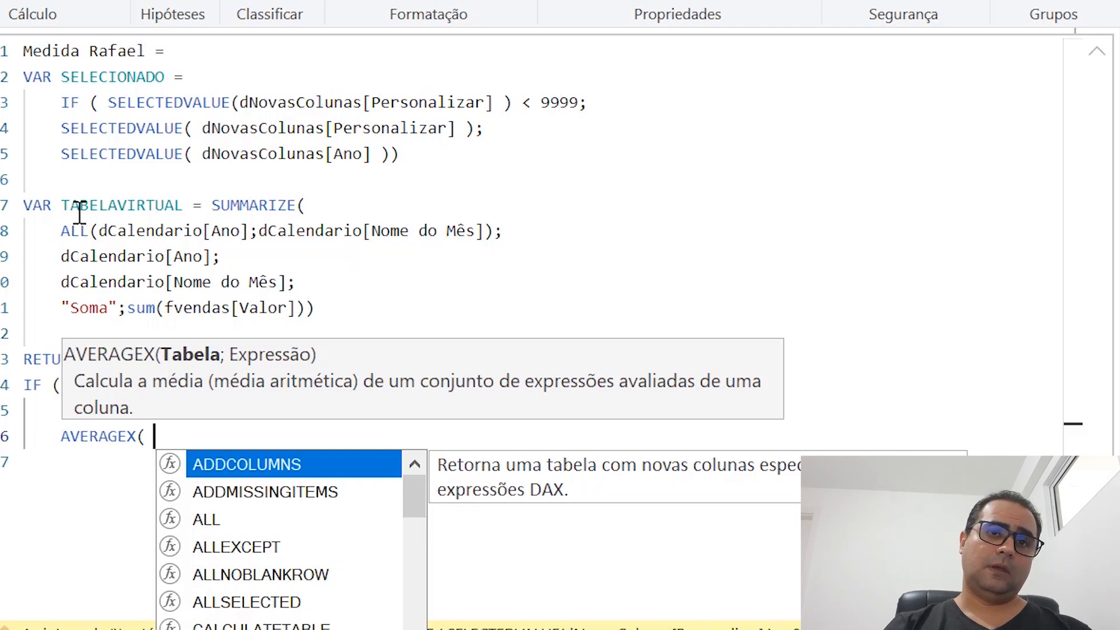
text(tab)
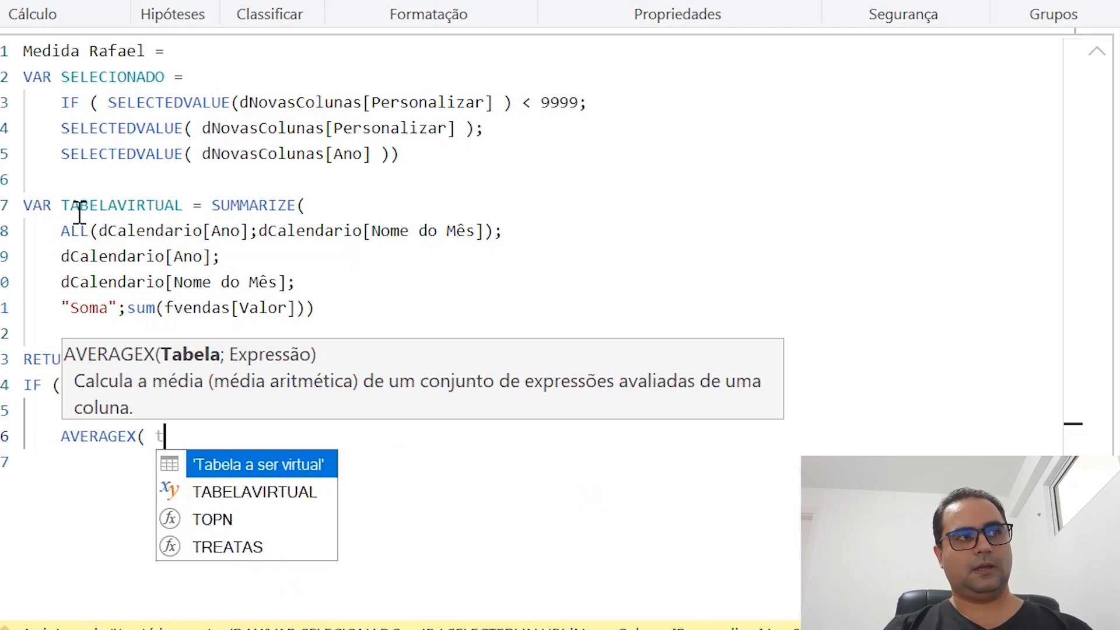
key(Down)
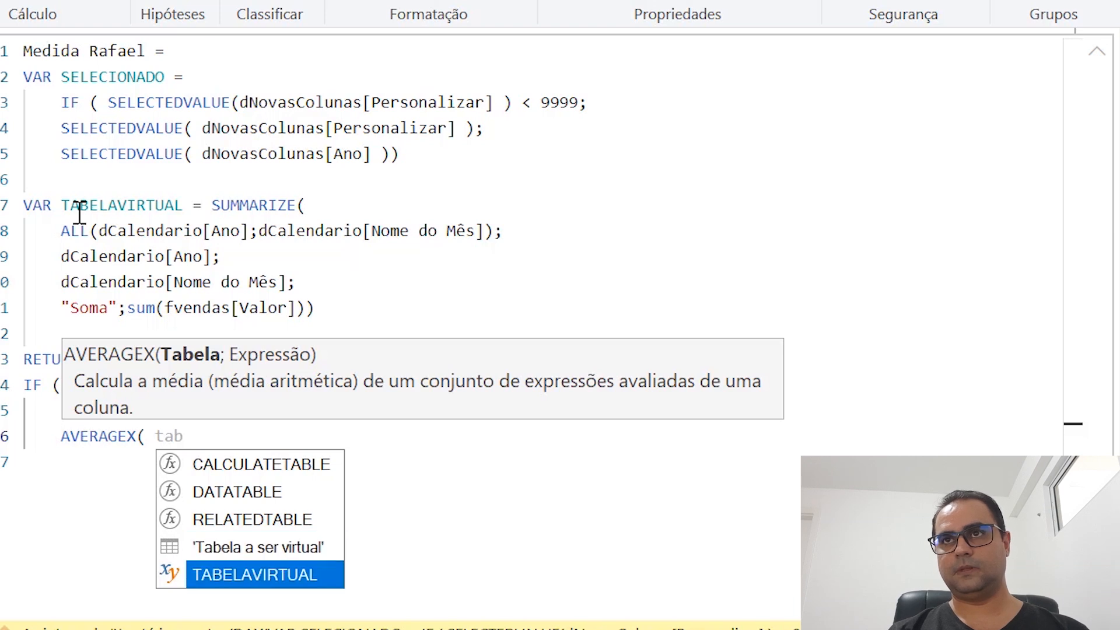
key(Tab)
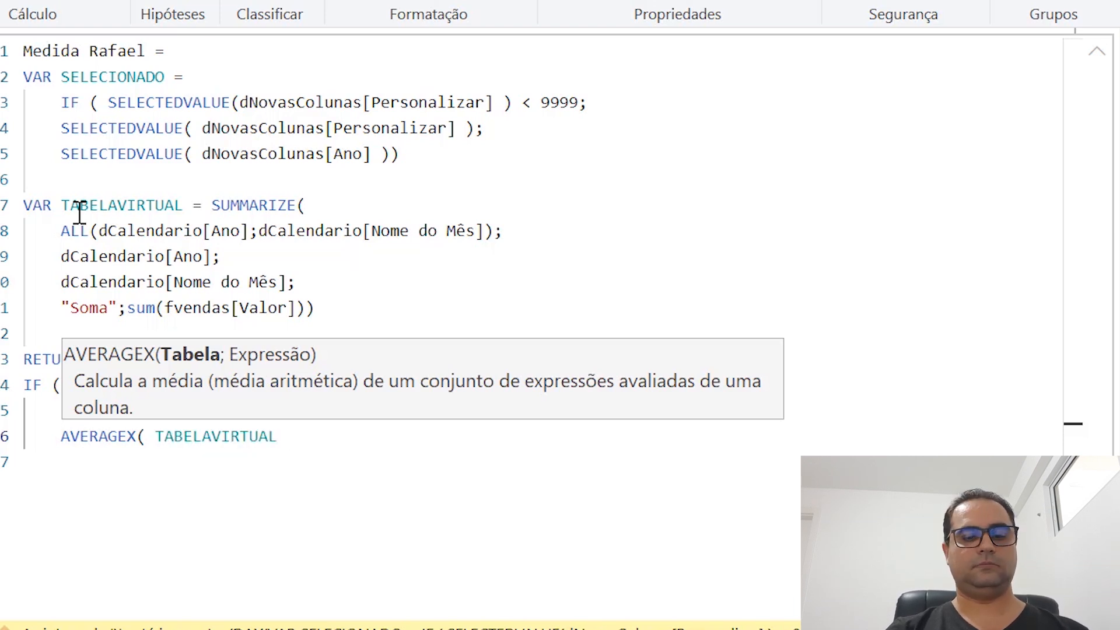
text(; )
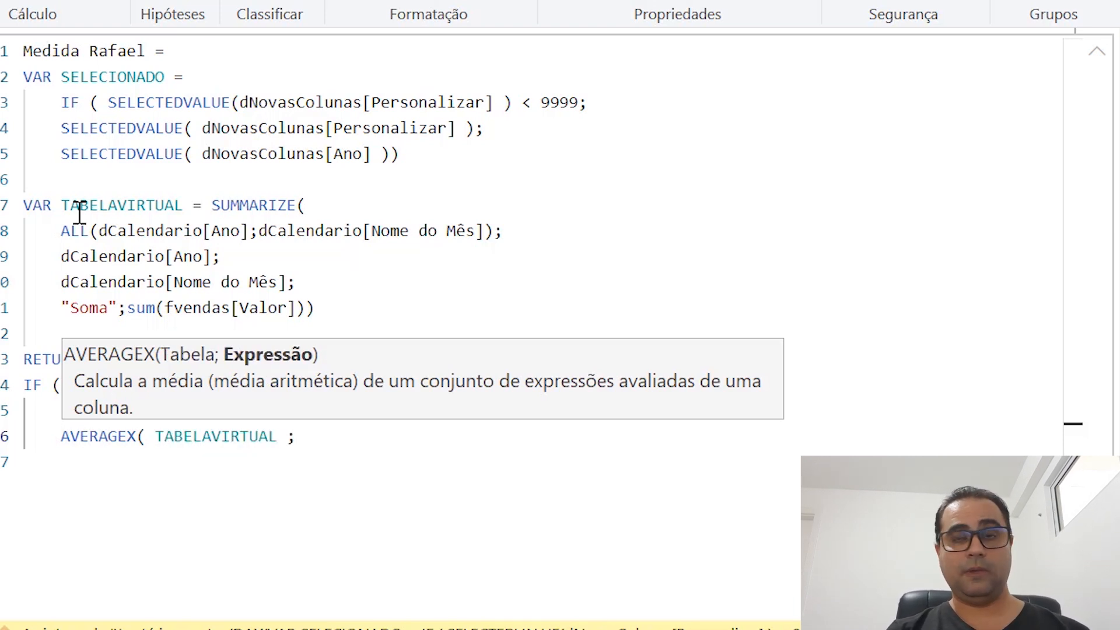
text(som)
key(Tab)
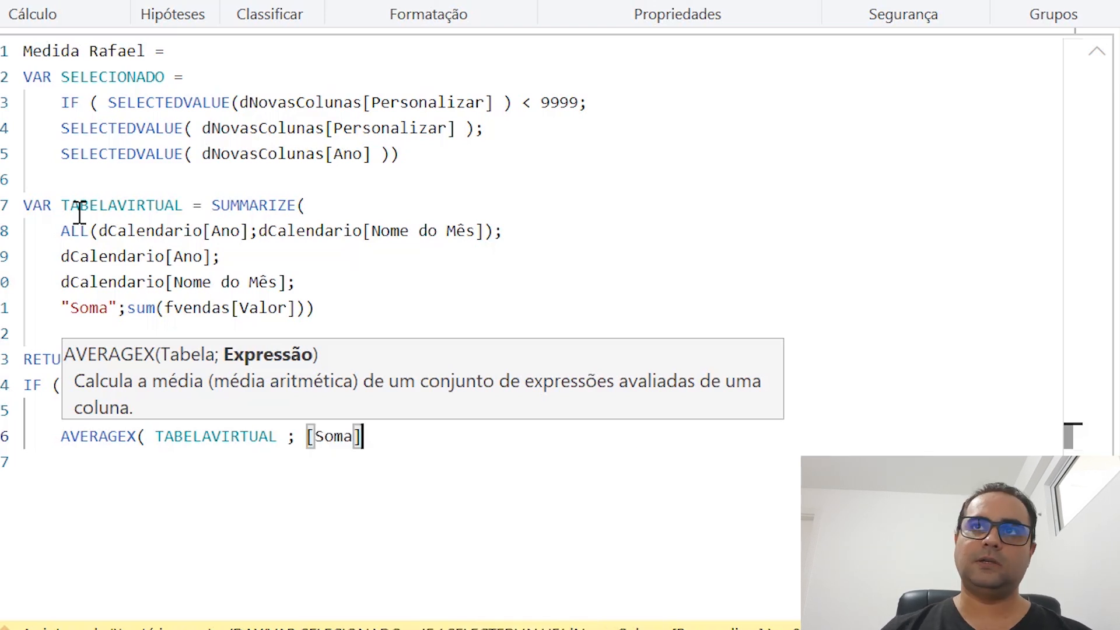
- Review the "Soma" column's sum(fvendas[Valor]) expression in TABELAVIRTUAL, and close the AVERAGEX function after [Soma]
click(89, 307)
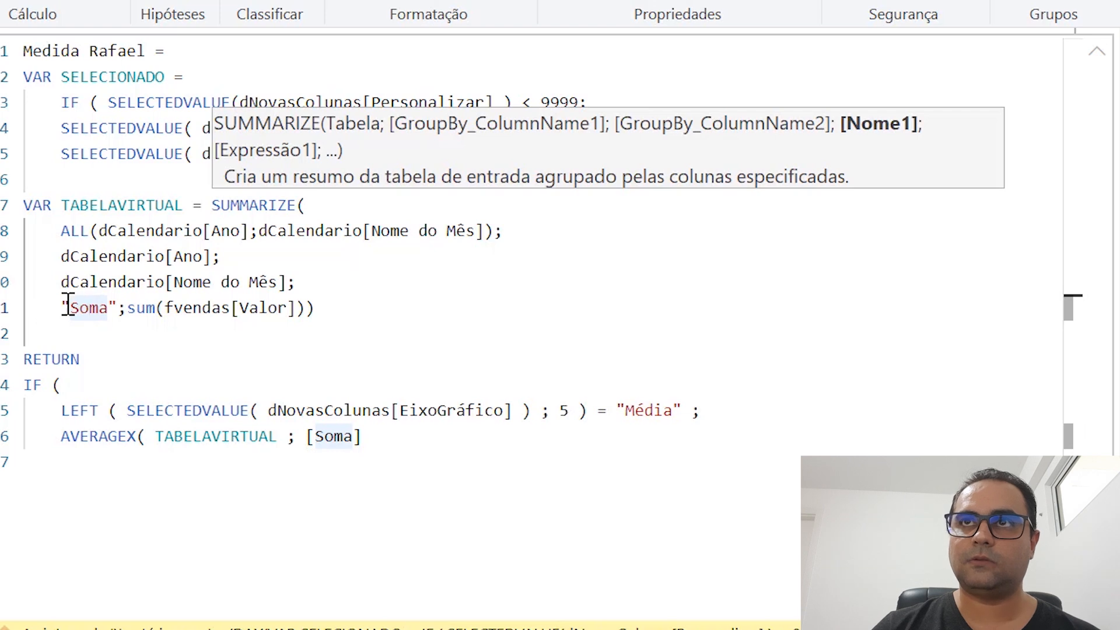
drag(60, 307, 296, 307)
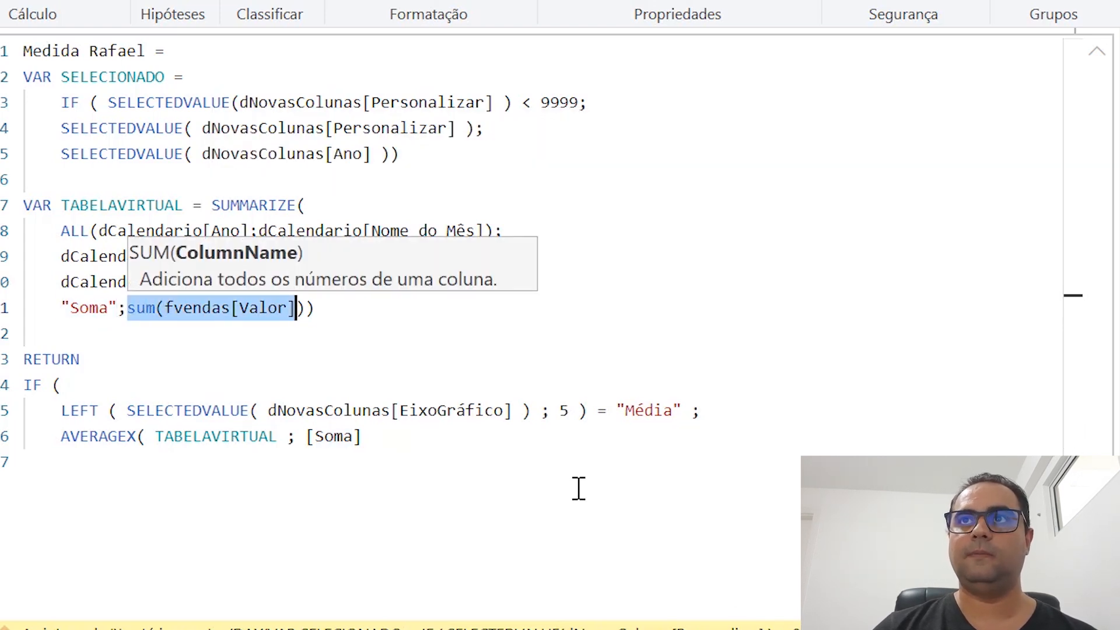
click(430, 438)
text())
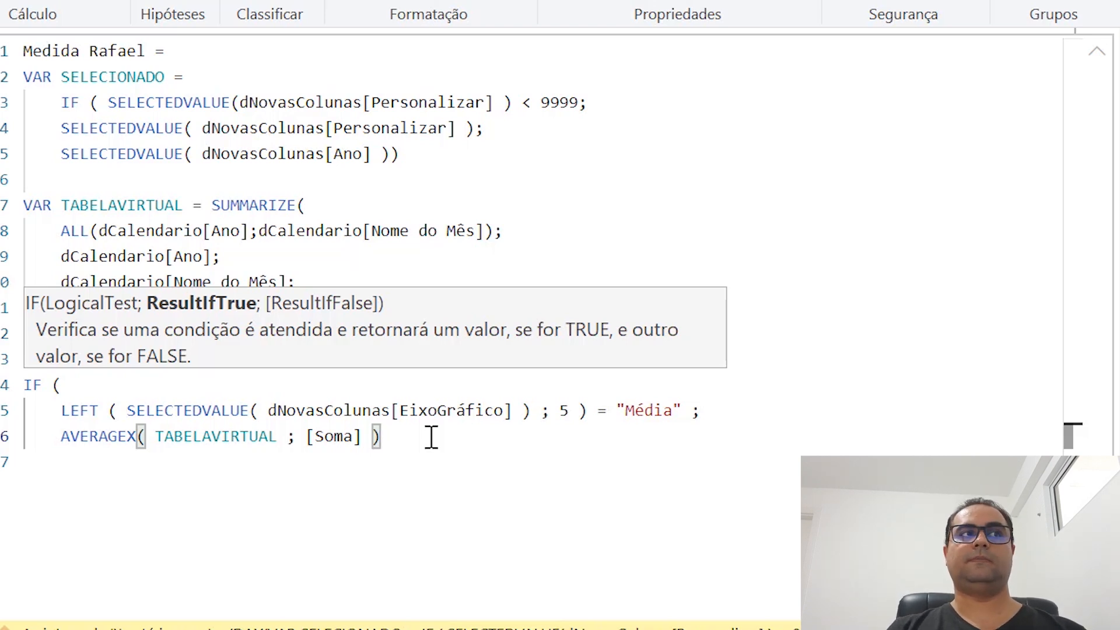
- Insert FILTER( directly before TABELAVIRTUAL inside the AVERAGEX function
key(Left)
key(Left)
key(Left)
key(Left)
key(Left)
key(Left)
key(Left)
key(Left)
key(Left)
key(Left)
key(Left)
key(Left)
key(Left)
key(Left)
key(Left)
key(Left)
key(Left)
key(Left)
key(Left)
key(Left)
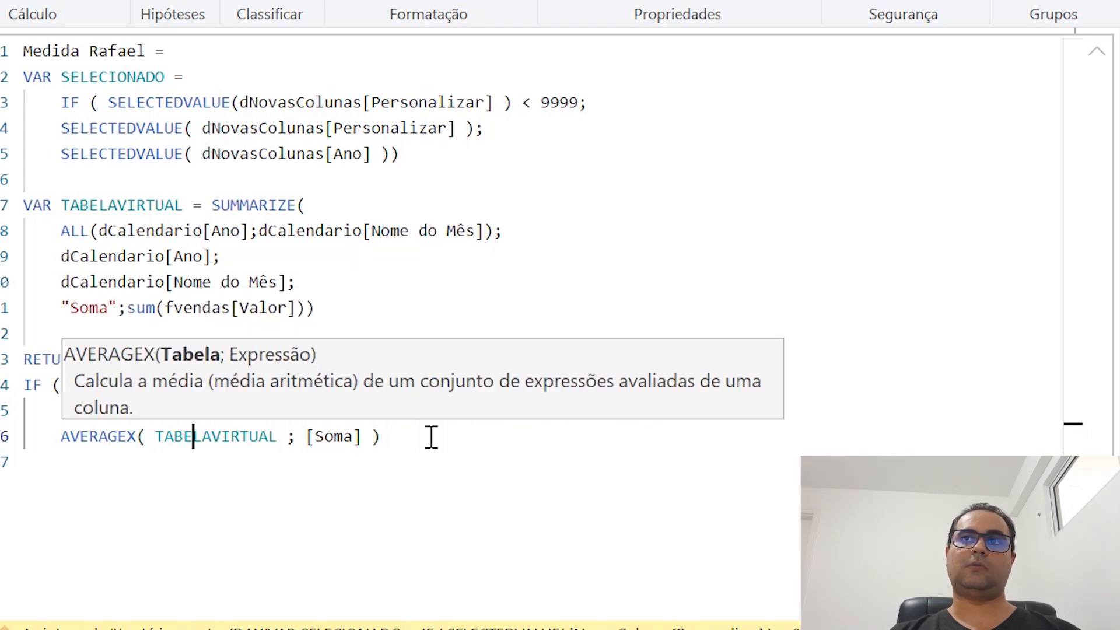
key(Left)
key(Left)
key(Left)
key(Right)
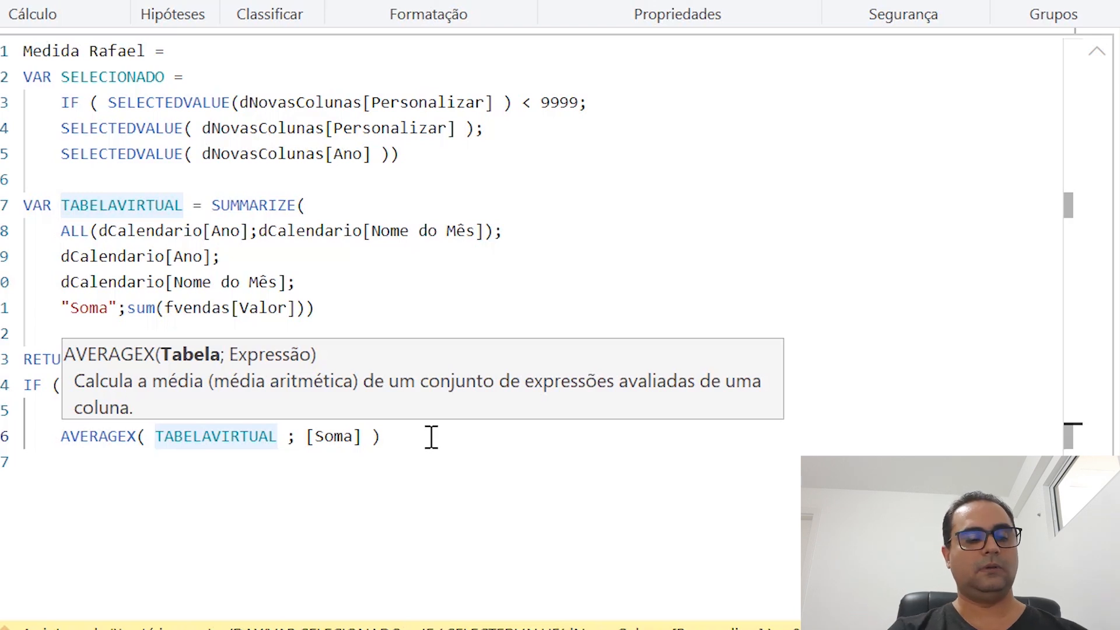
text(FILTER)
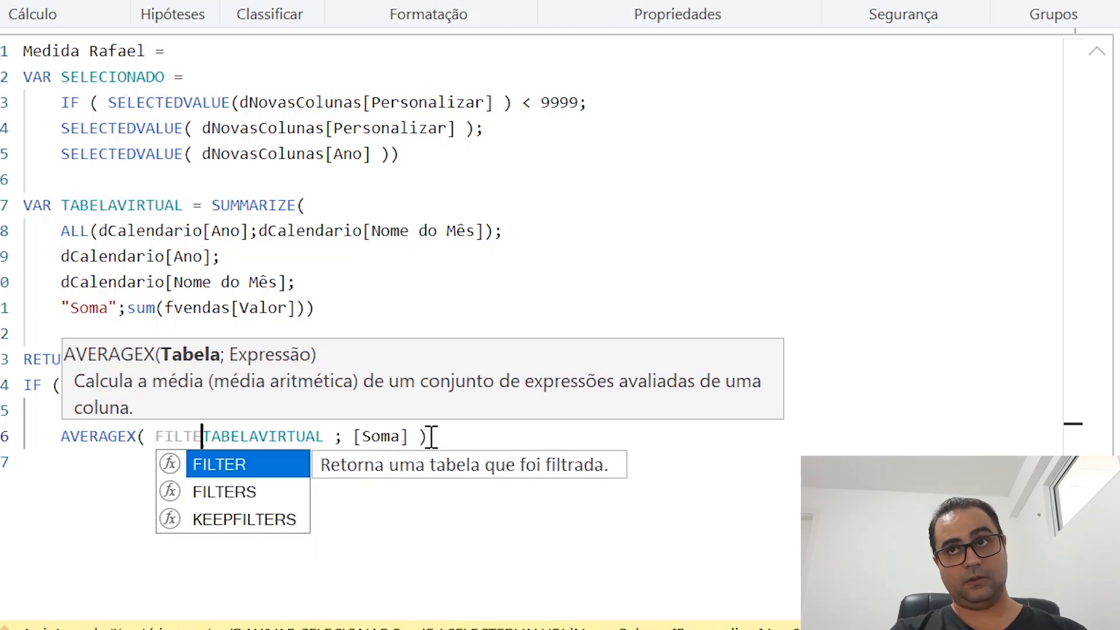
key(BackSpace)
text(()
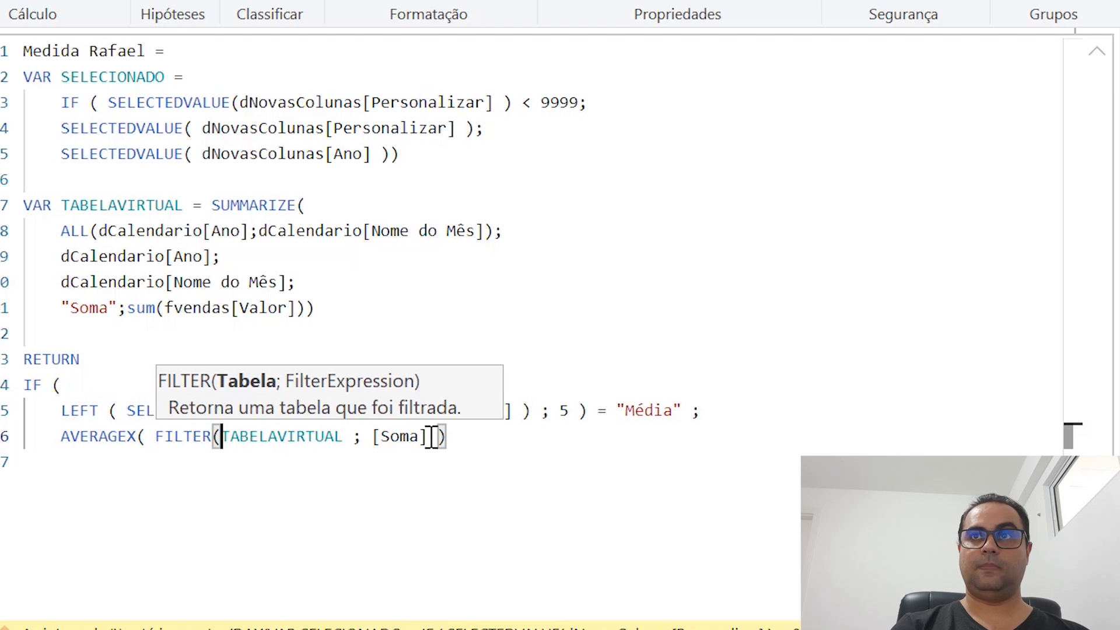
- Add ;dCalendario[Ano] = SELECIONADO after TABELAVIRTUAL as the FILTER condition
key(Right)
key(Right)
key(Right)
key(Right)
key(Right)
key(Right)
key(Right)
key(Right)
key(Right)
key(Right)
key(Right)
key(Right)
key(Right)
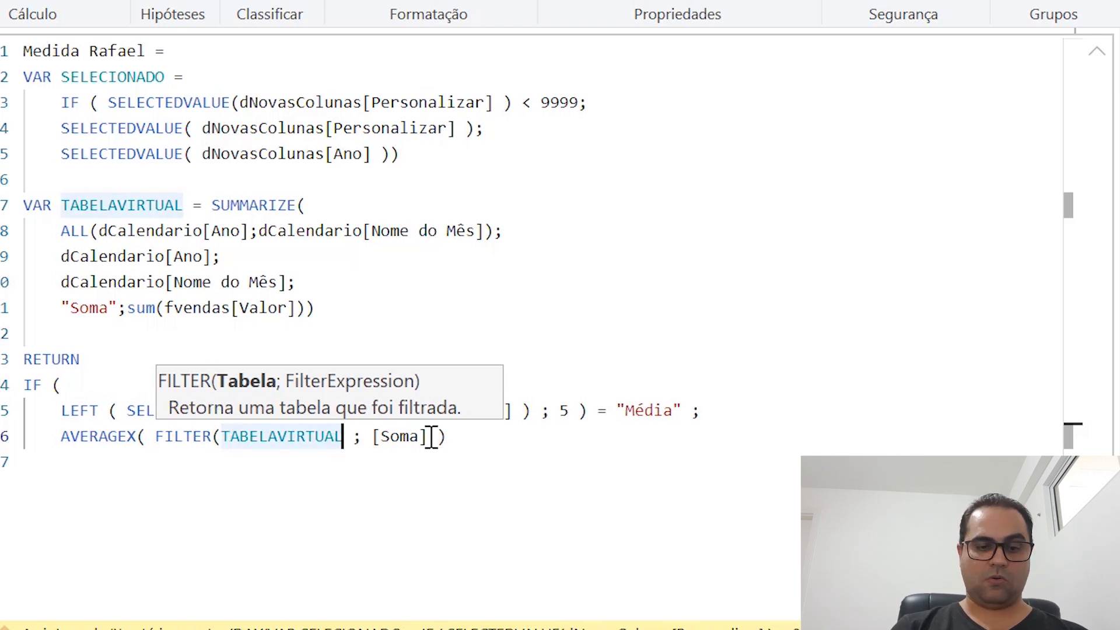
text(;ano)
key(Tab)
text(= )
text(sele)
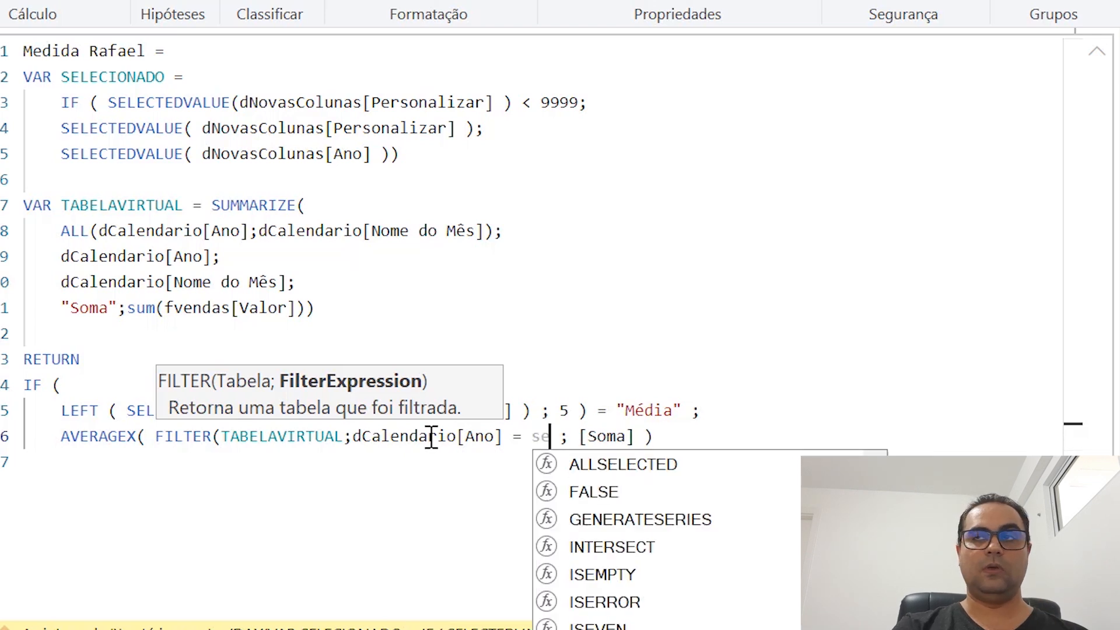
key(Tab)
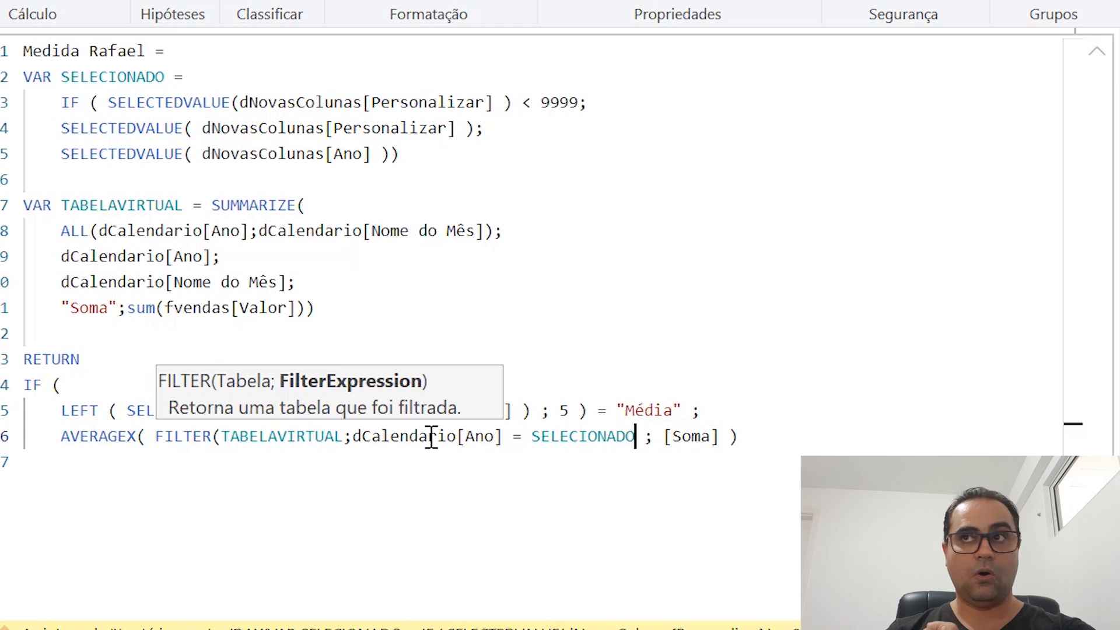
- Close the FILTER function right after SELECIONADO, ahead of the semicolon and [Soma]
key(End)
key(Left)
key(Left)
key(Left)
key(Left)
key(Left)
key(Left)
key(Left)
key(Left)
key(Left)
key(Left)
key(Left)
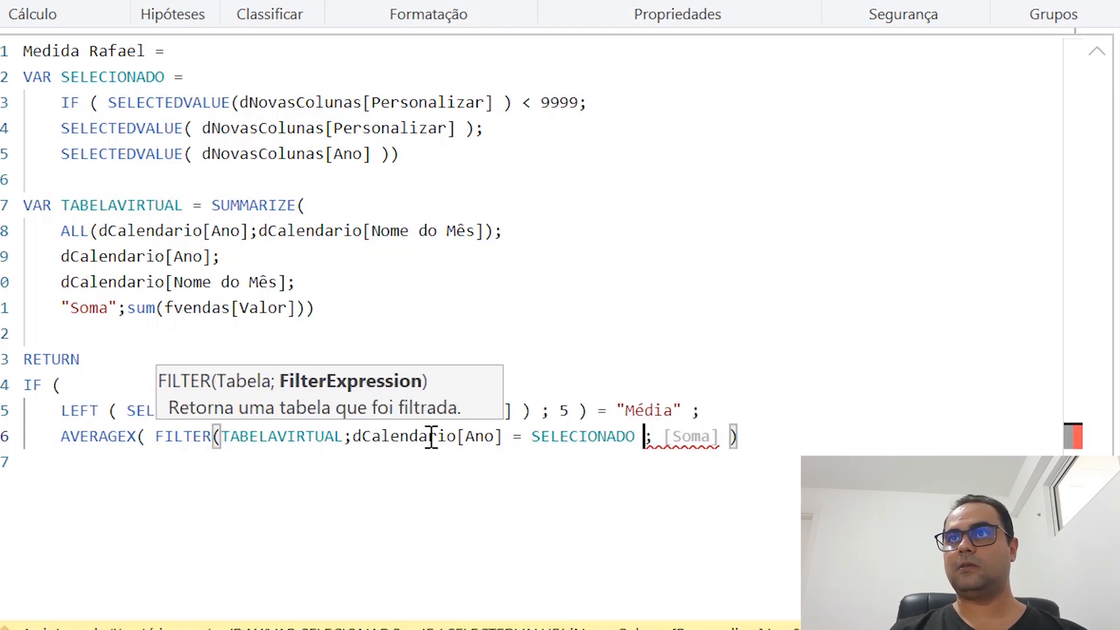
text())
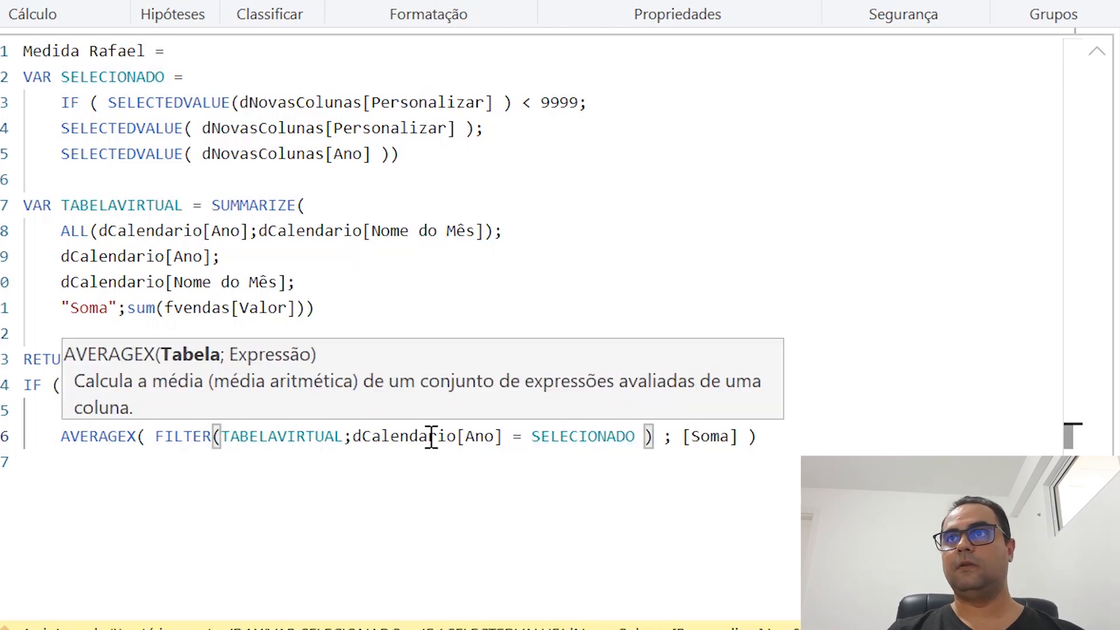
- End the AVERAGEX line with a semicolon and start a new line for the IF's false result
key(Right)
key(Right)
key(Right)
key(Right)
key(Right)
key(Right)
key(Right)
key(Right)
key(Right)
key(Right)
key(Right)
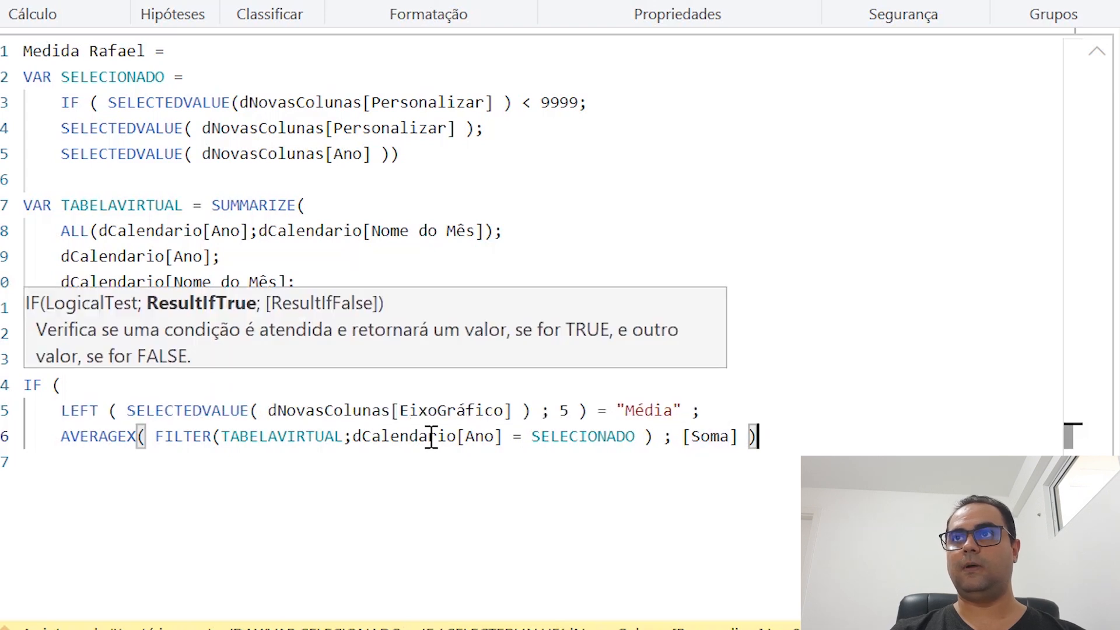
text(;)
key(Return)
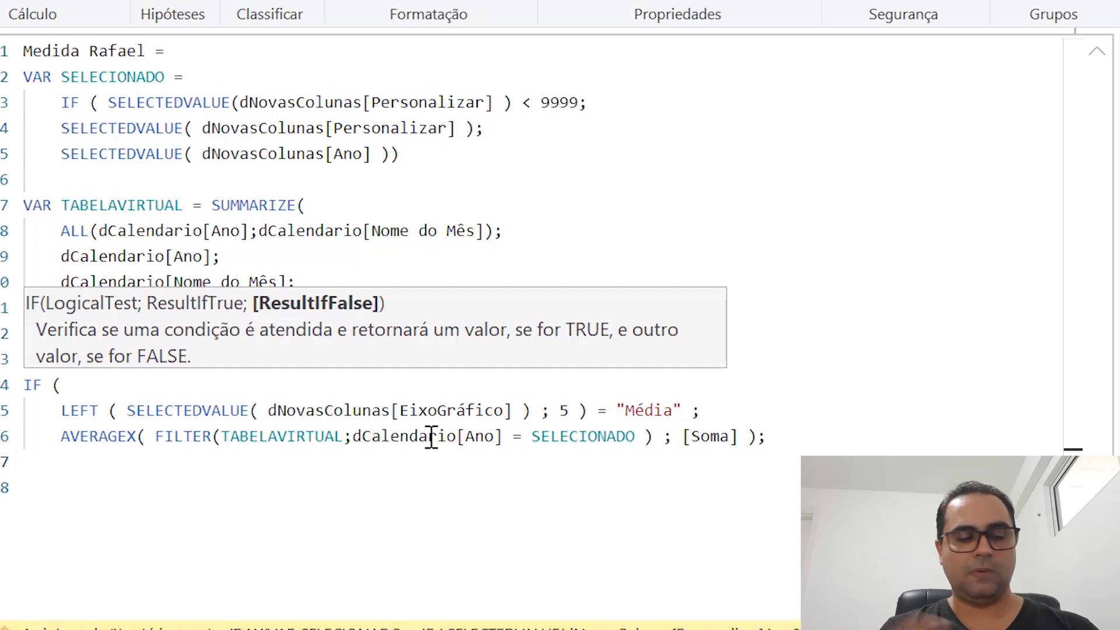
- Start the false result with CALCULATE( sum (fvendas[Valor] ); and begin a new line for its filter
text(calcu)
key(Tab)
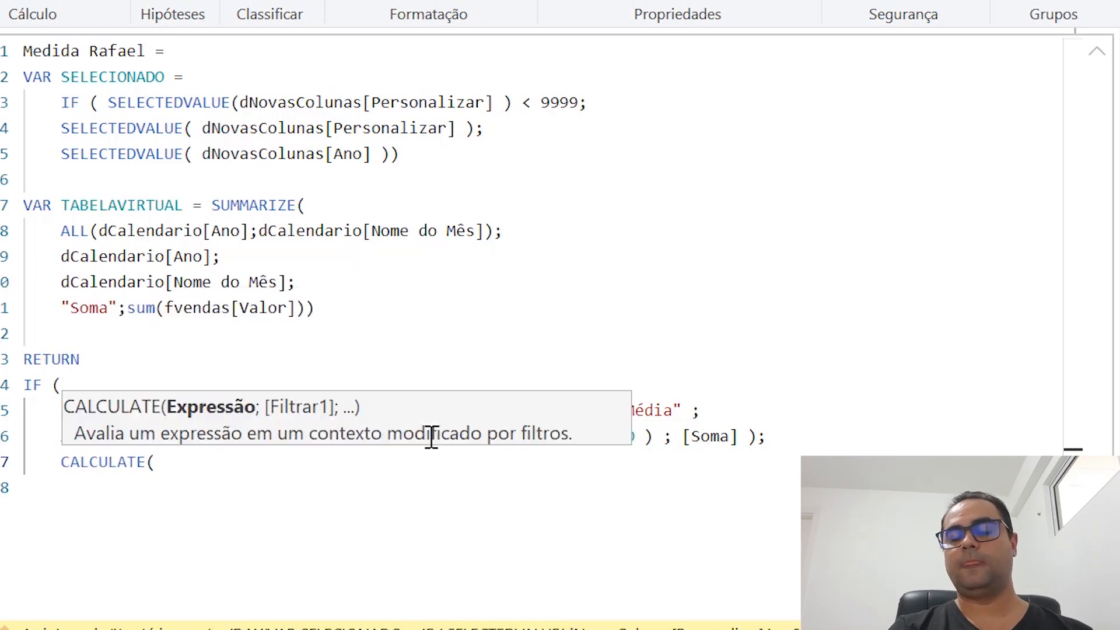
text(sum  (f)
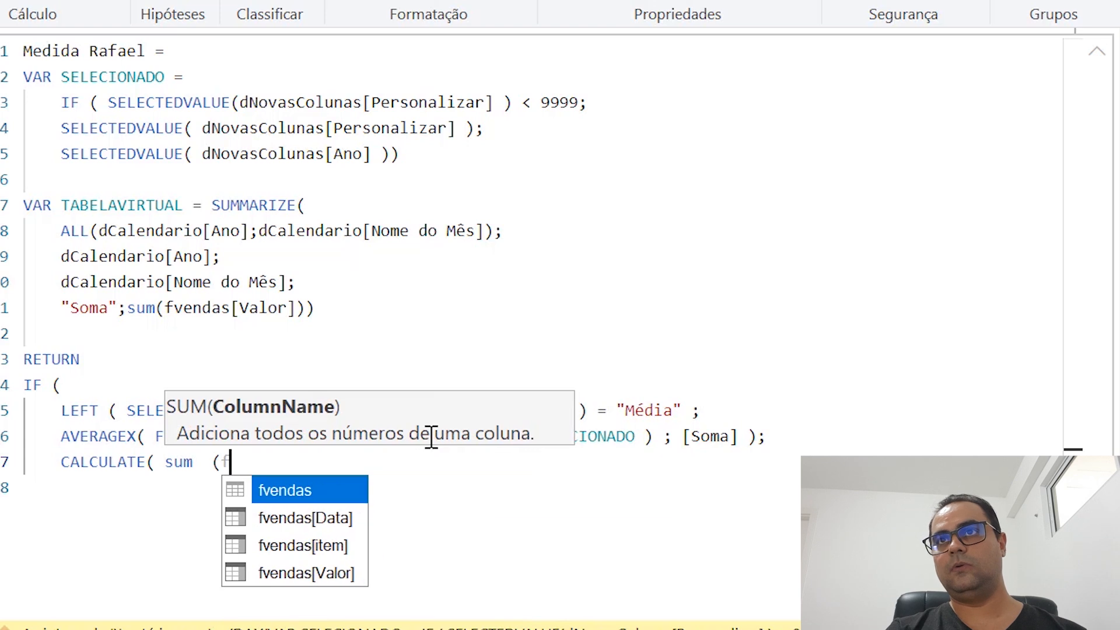
key(Down)
key(Down)
key(Down)
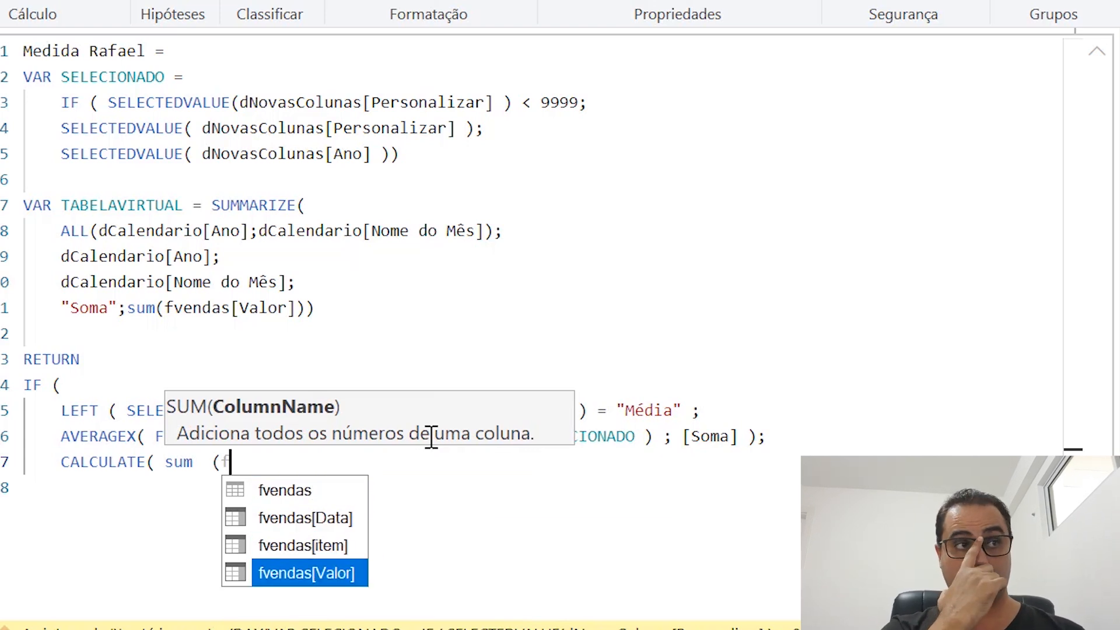
key(Up)
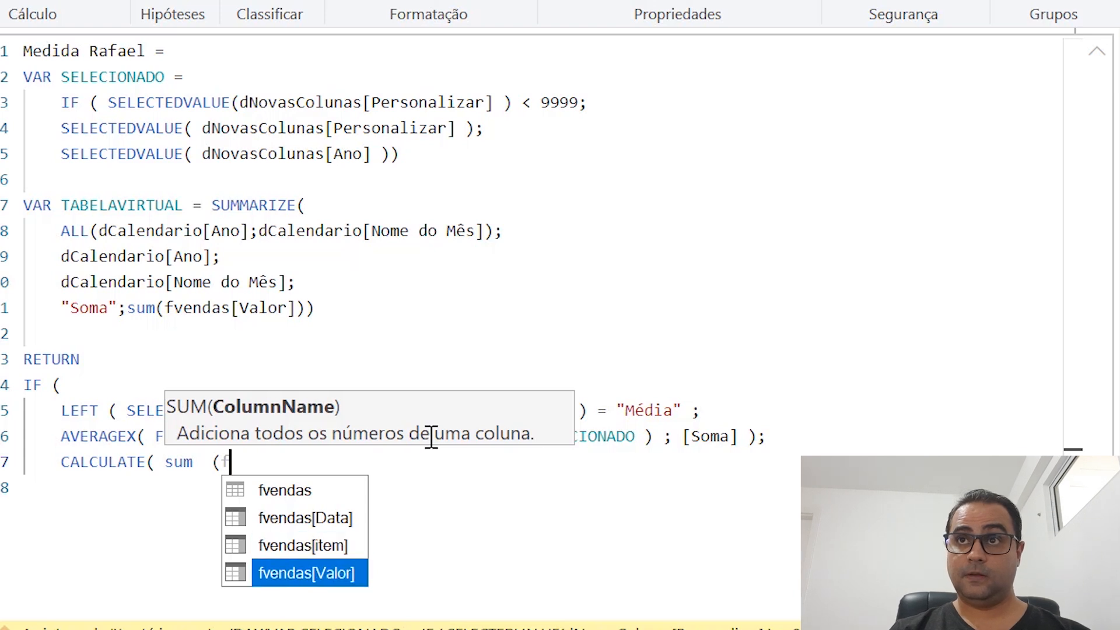
key(Down)
key(Tab)
text())
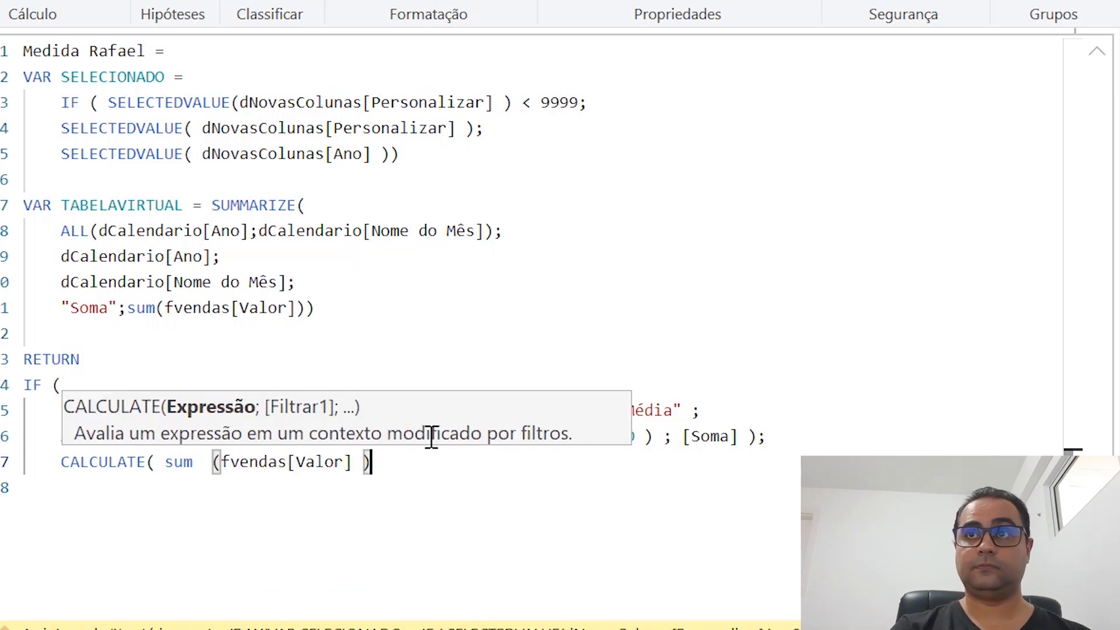
text(;)
key(Return)
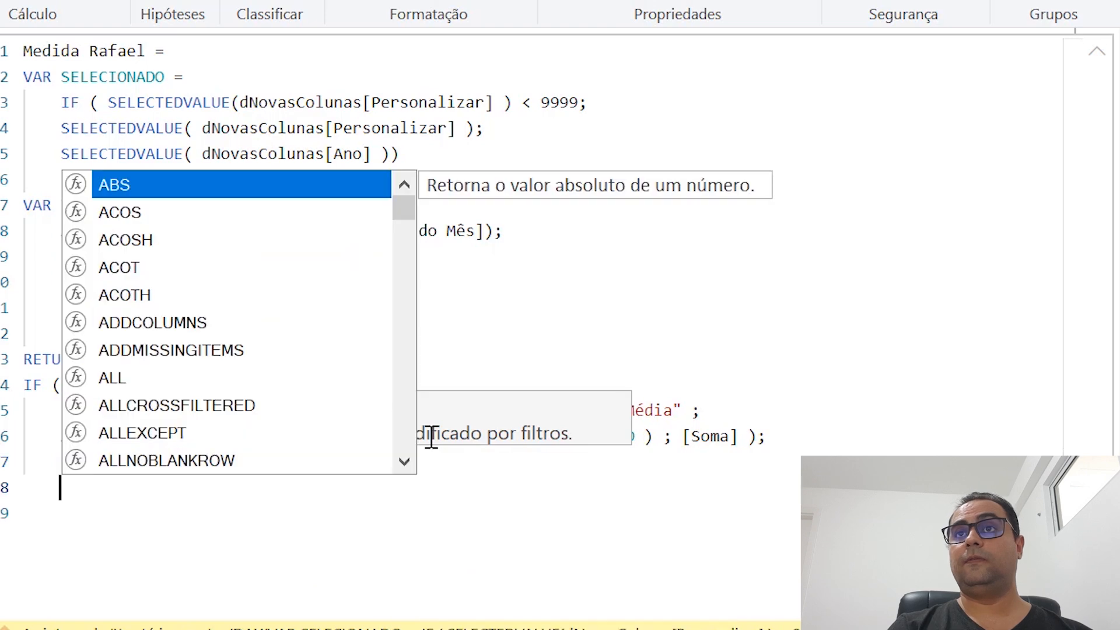
- Begin the CALCULATE filter with FILTER( dCalendario; on the new line
text(filt)
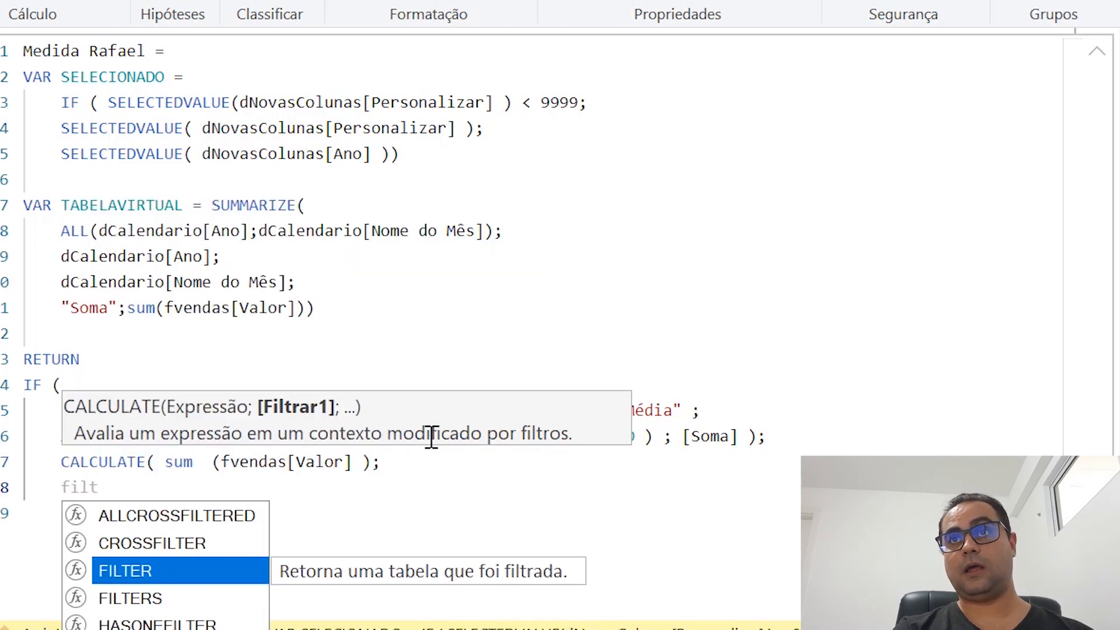
text(er)
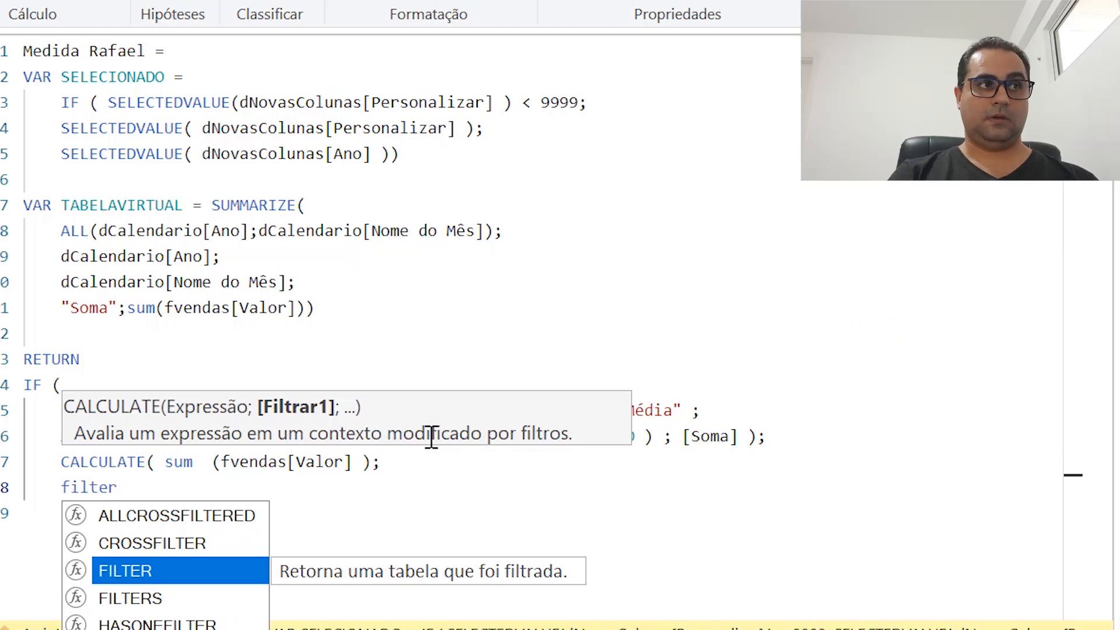
key(Tab)
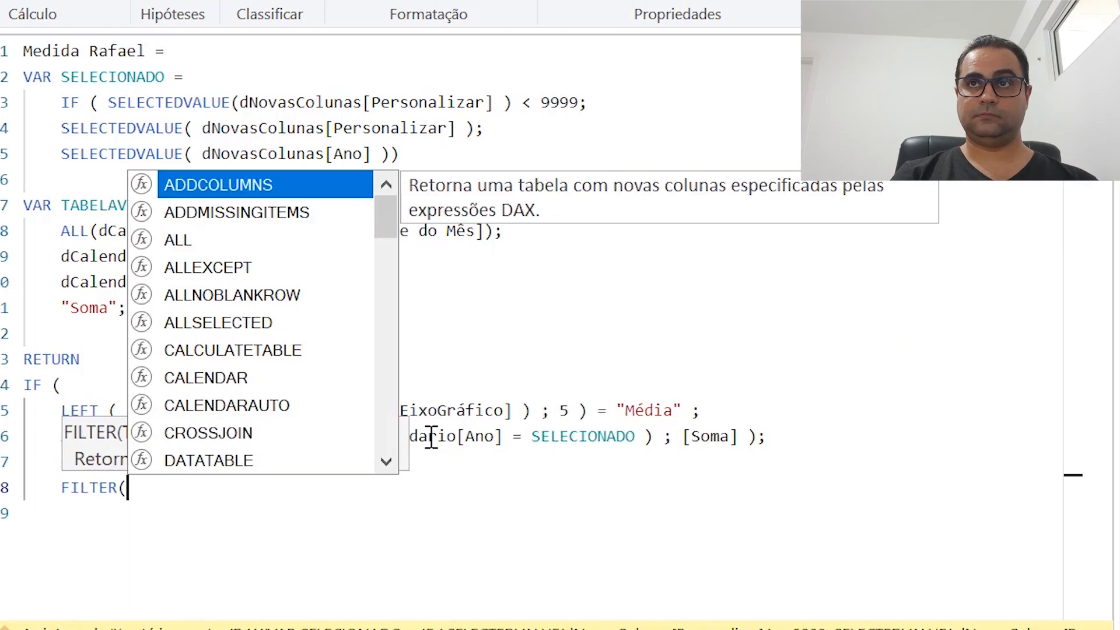
text(dca)
key(Tab)
text(; )
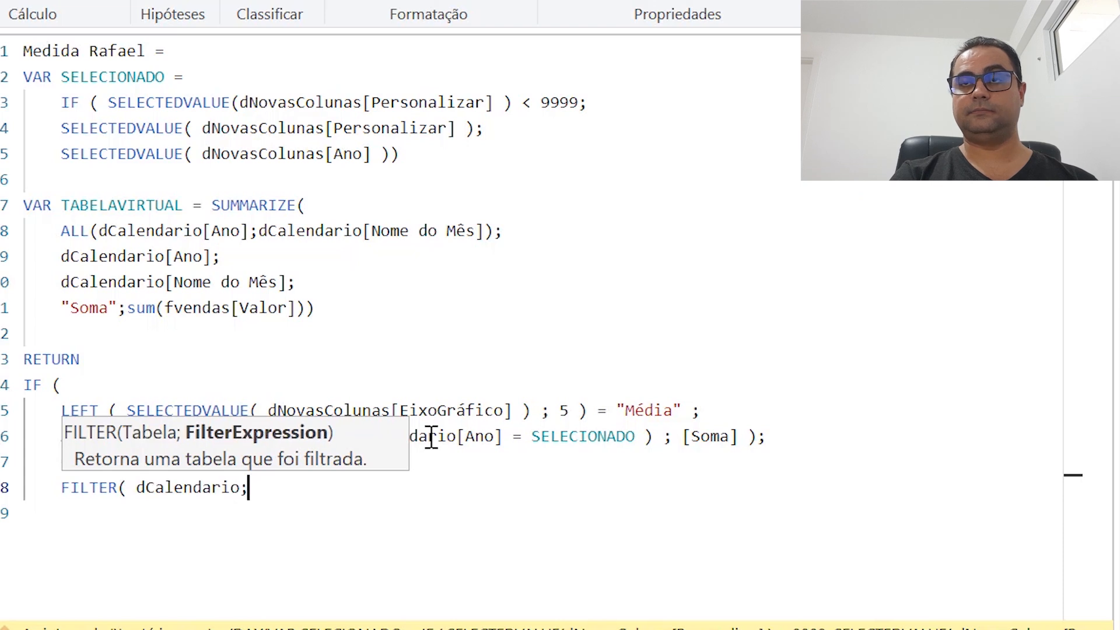
- Start the FILTER condition with dCalendario[Nome do Mês] = as its left-hand side
text(dcalen)
key(Down)
key(Down)
key(Down)
key(Down)
key(Tab)
text(= )
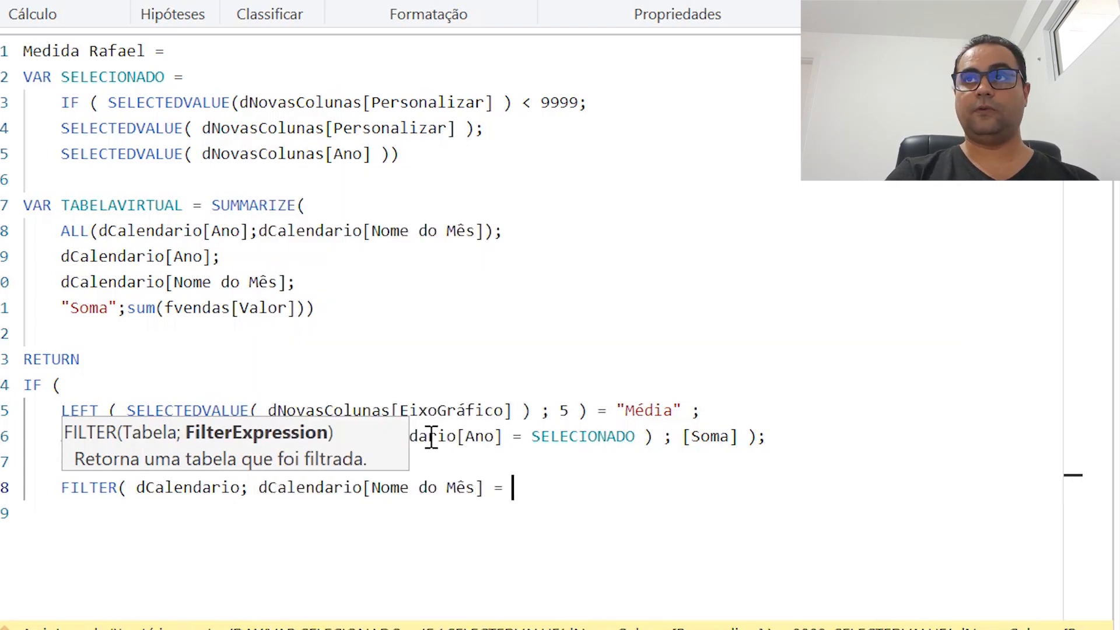
- Complete the FILTER condition with SELECTEDVALUE( dNovasColunas[EixoGráfico] ) and close both FILTER and CALCULATE
text(selec)
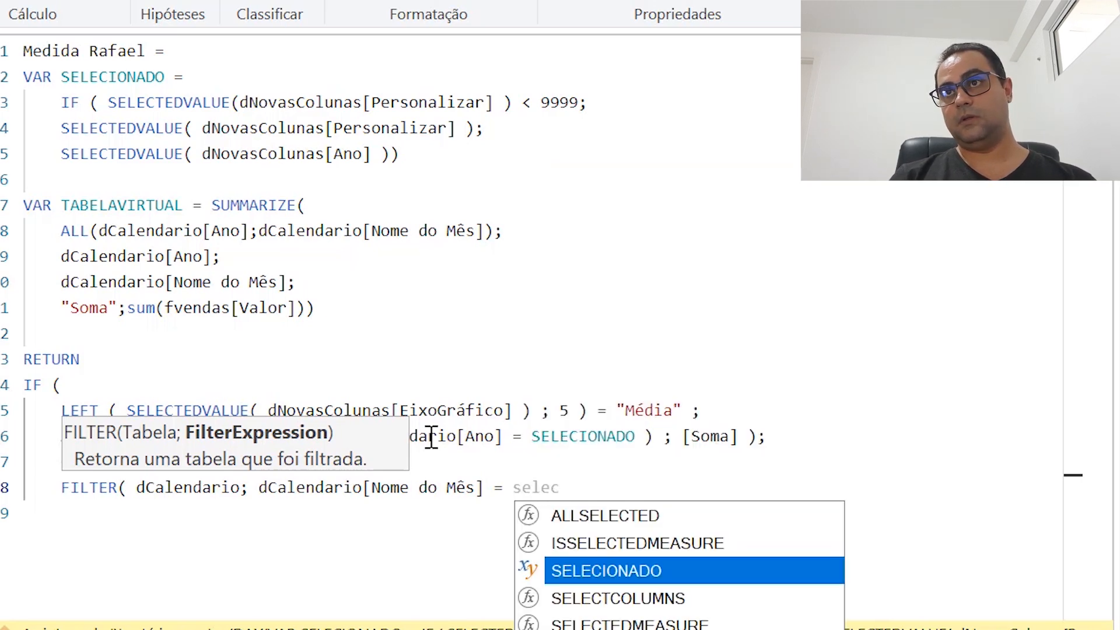
key(Down)
key(Down)
key(Down)
key(Tab)
text(( )
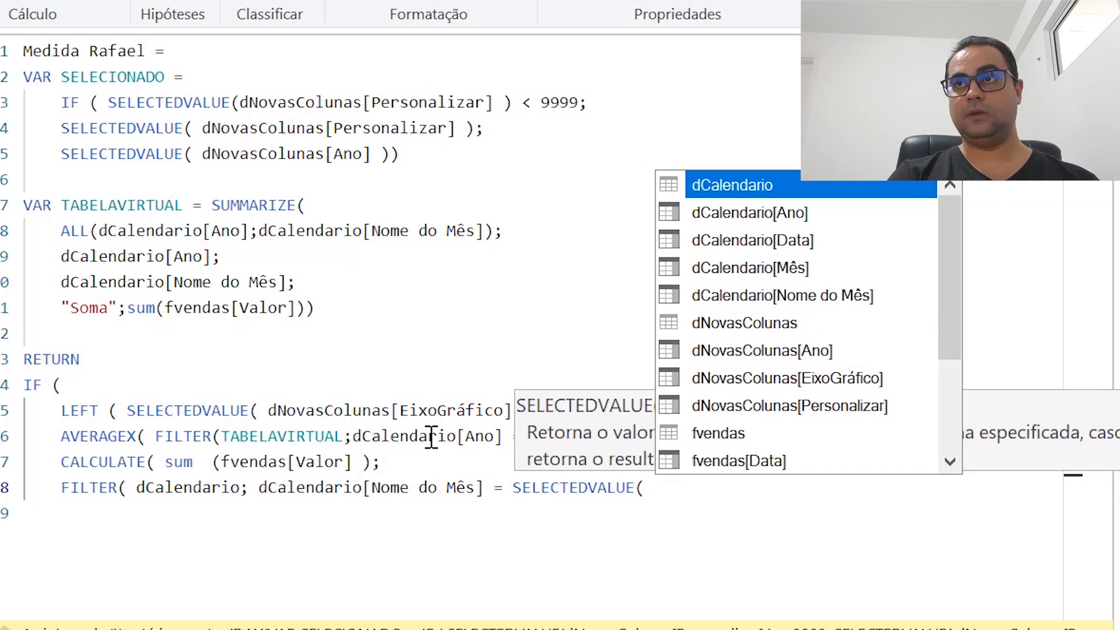
text(eixo)
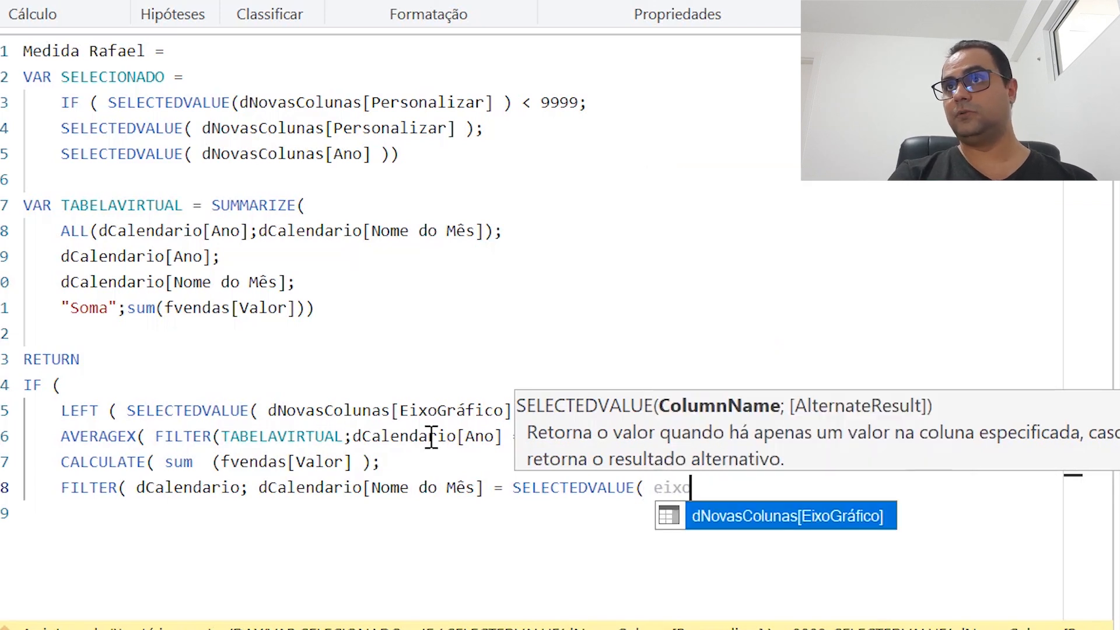
key(Tab)
text())
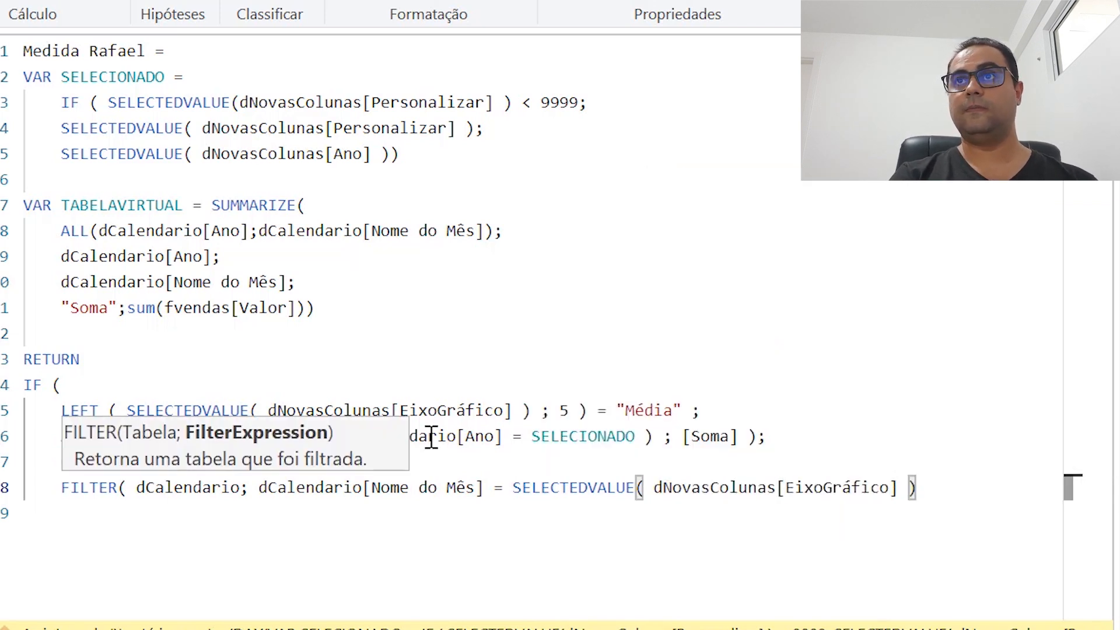
text()))
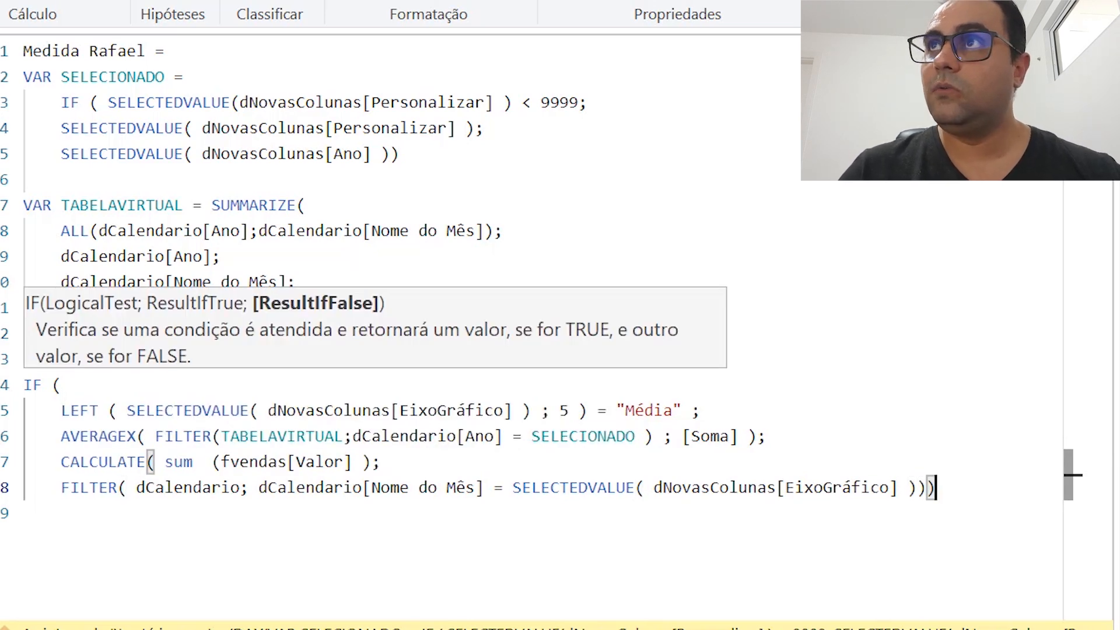
- Review the calendar table, month-name column and EixoGráfico arguments in the measure's FILTER line
key(Return)
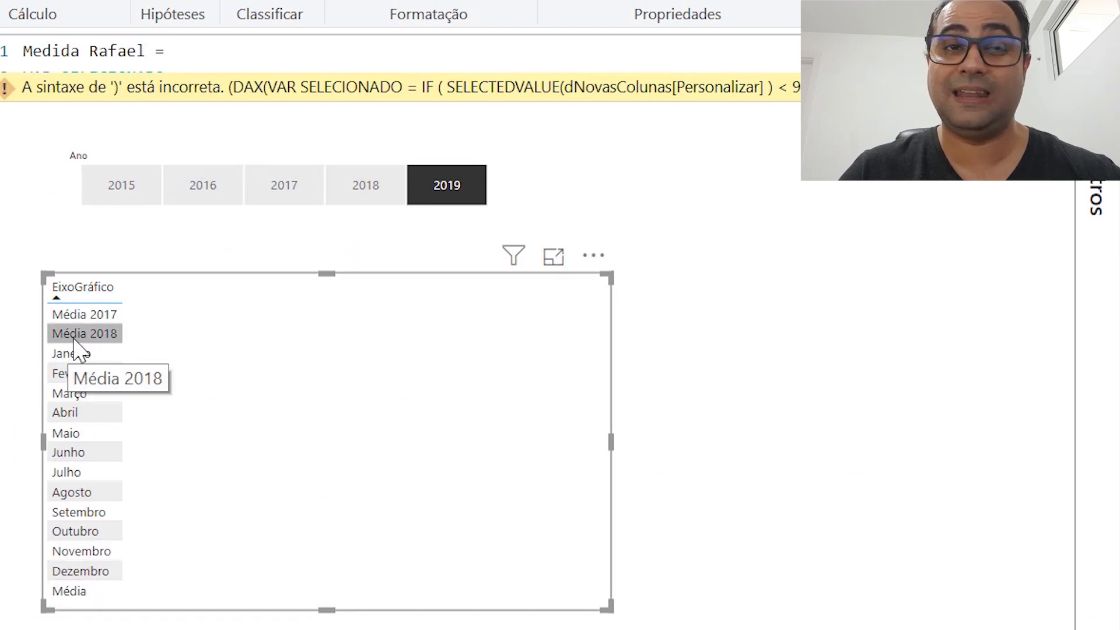
click(1097, 50)
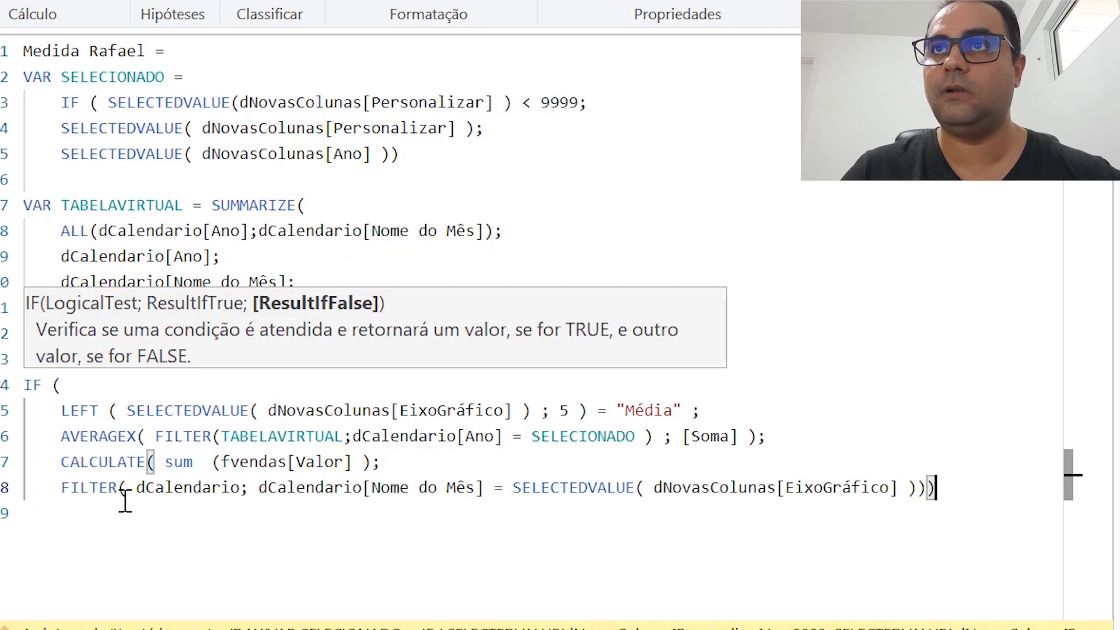
drag(139, 487, 356, 487)
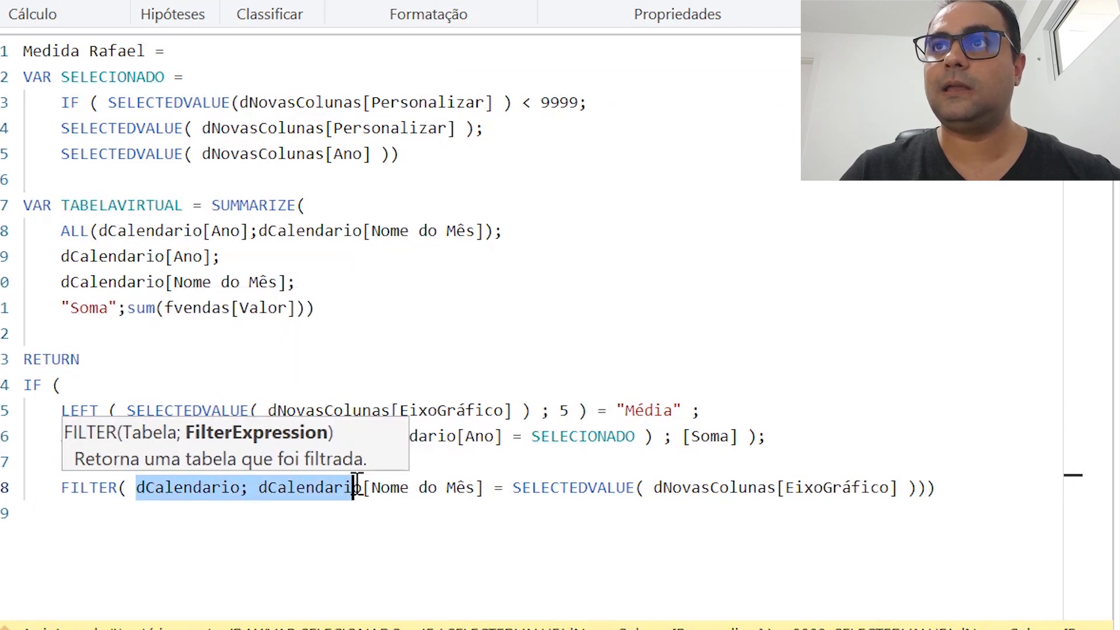
drag(653, 487, 693, 486)
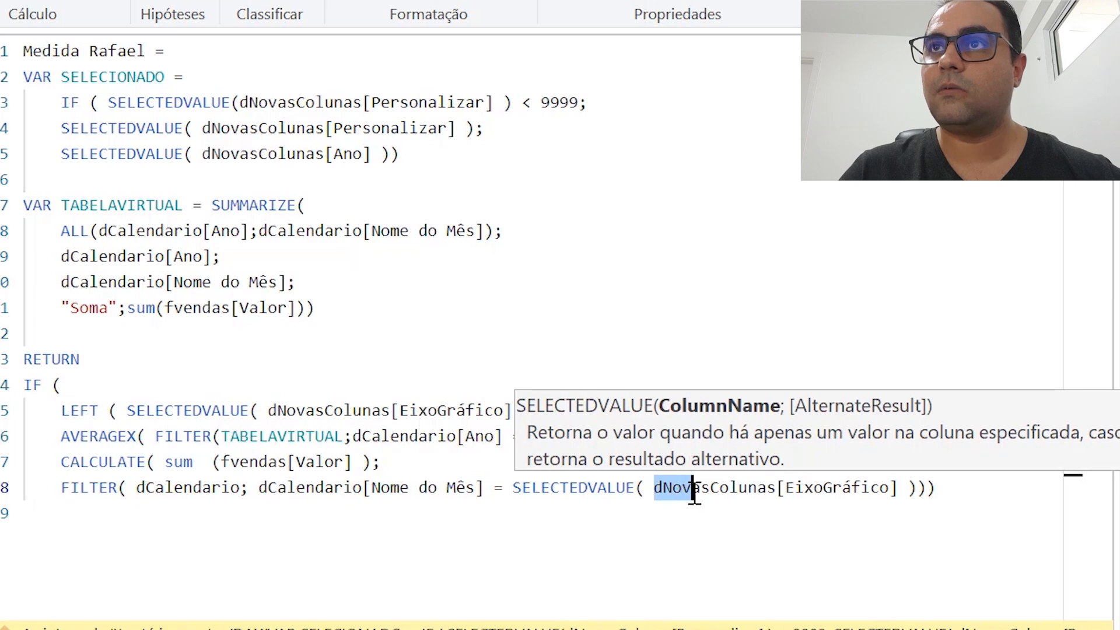
click(480, 487)
key(Return)
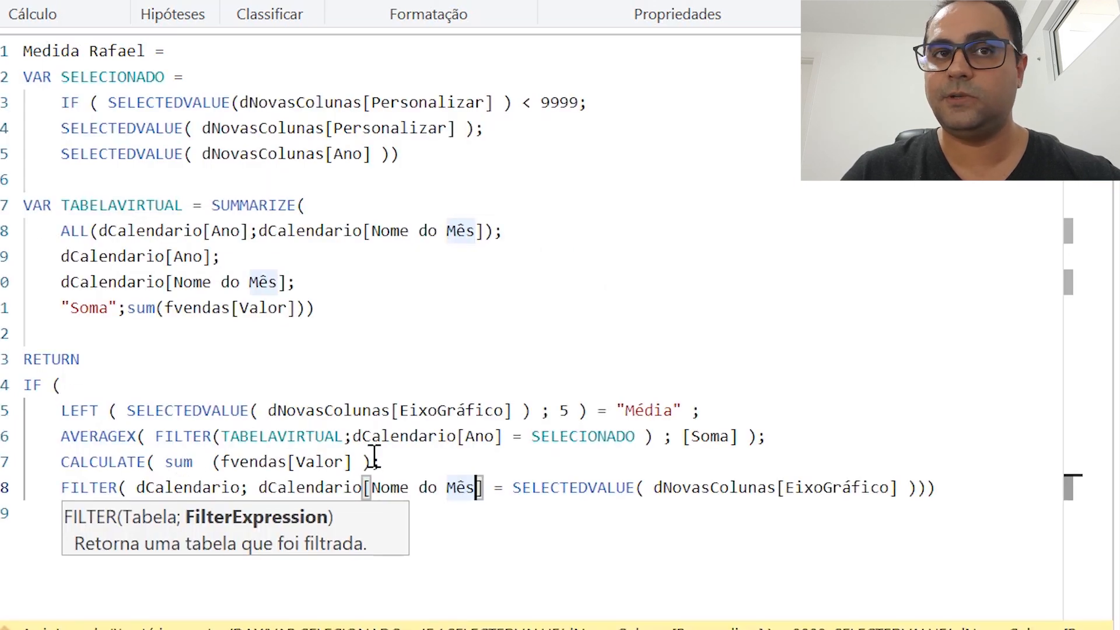
- Close the IF with a final parenthesis on a new line below FILTER and commit the measure
click(976, 494)
key(Return)
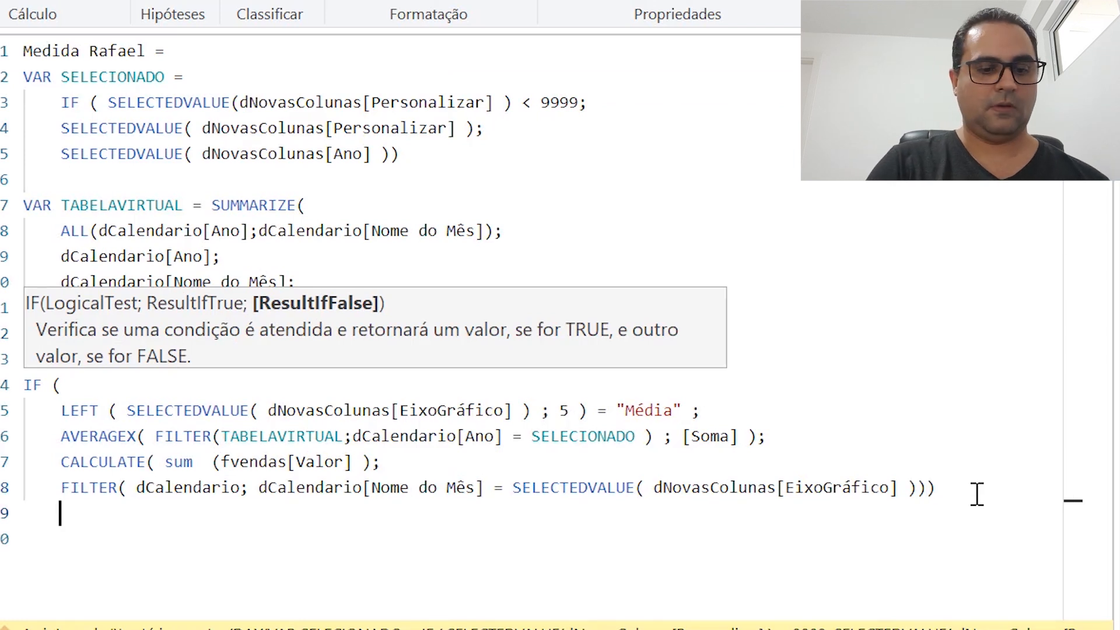
text())
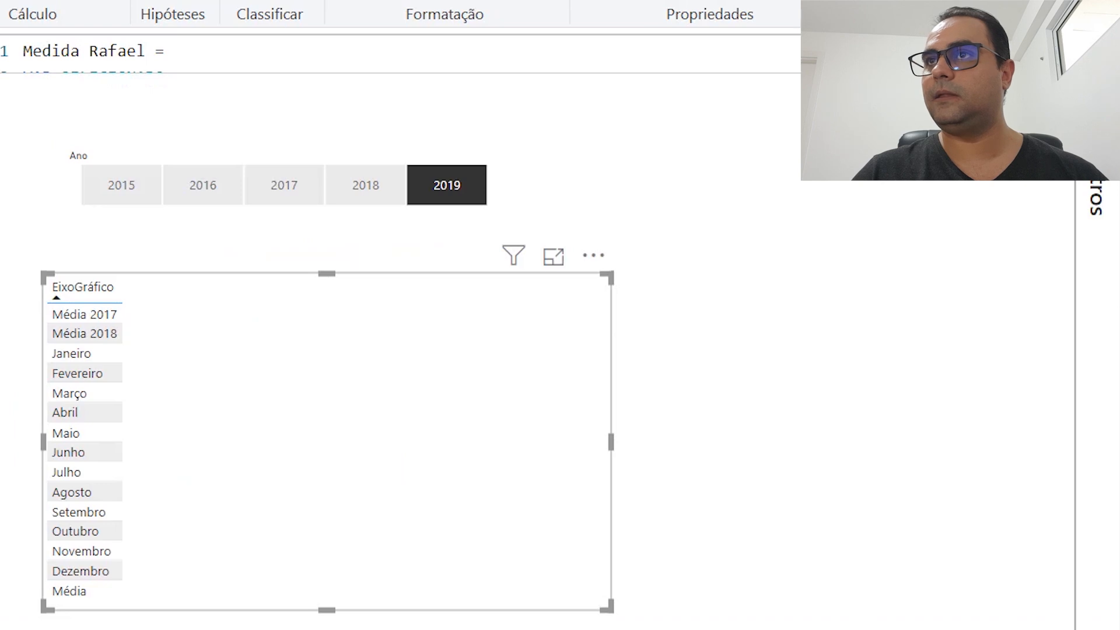
- Add the finished measure to the EixoGráfico table and filter the report to year 2018
drag(1118, 431, 372, 418)
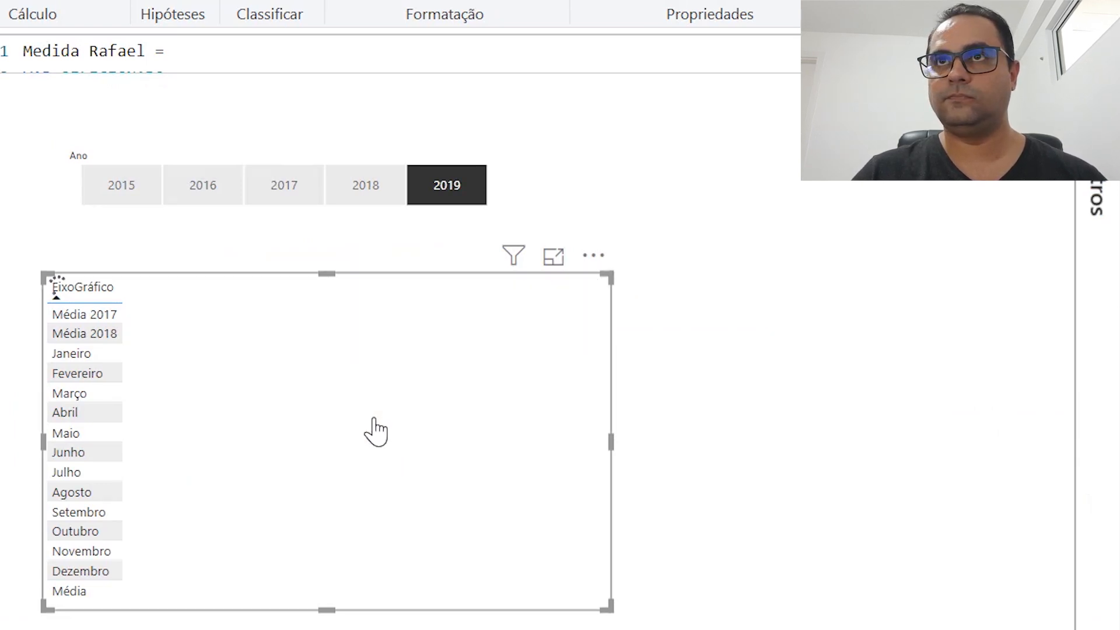
click(363, 199)
click(362, 198)
click(435, 425)
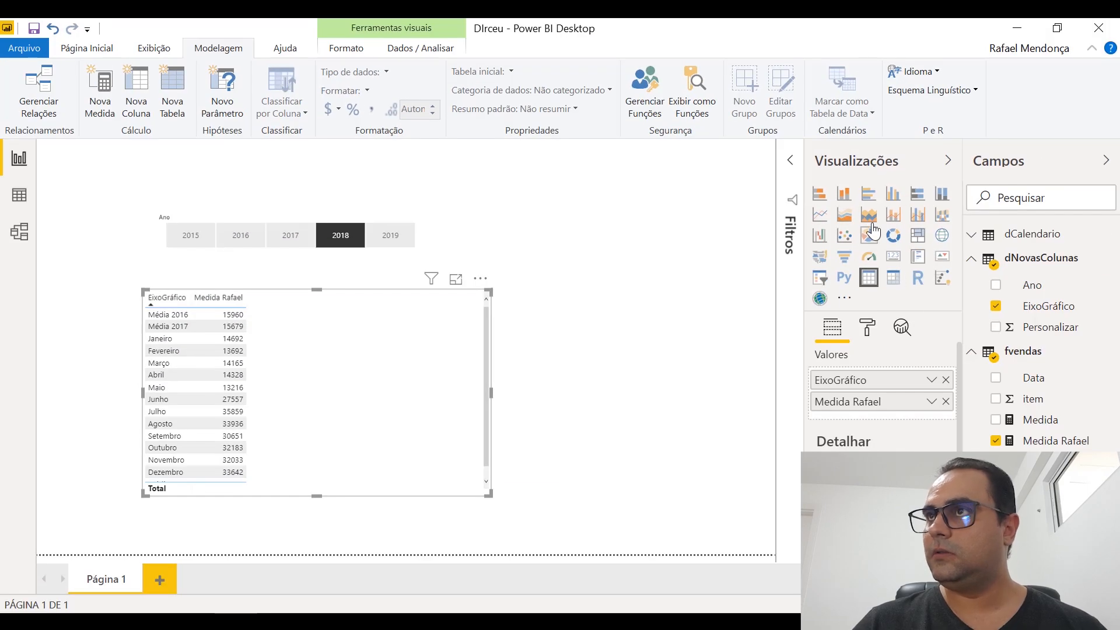
- Convert the EixoGráfico table into a stacked column chart and move it slightly left and down on the page
click(851, 194)
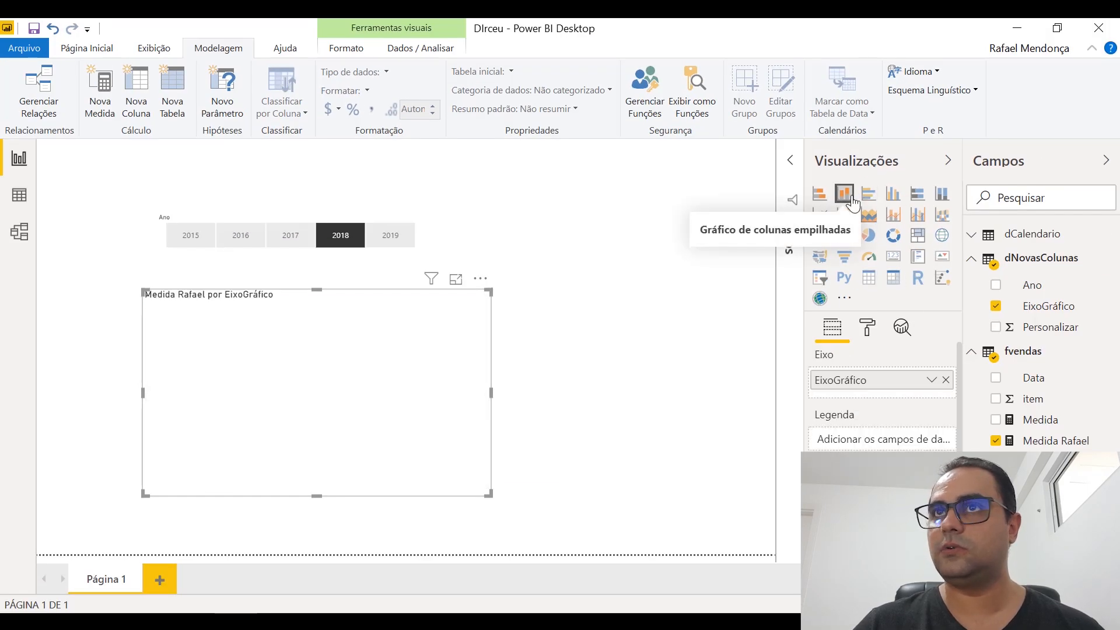
drag(292, 313, 255, 330)
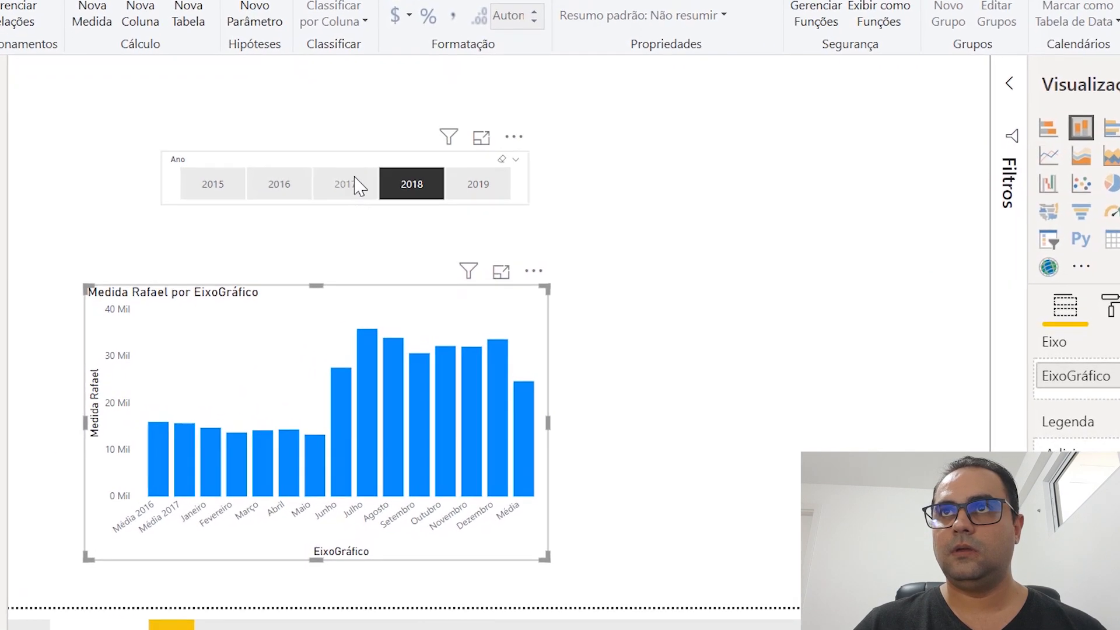
- Filter the report first to 2017 and finally to 2016, examining the chart's average columns for each year
click(354, 186)
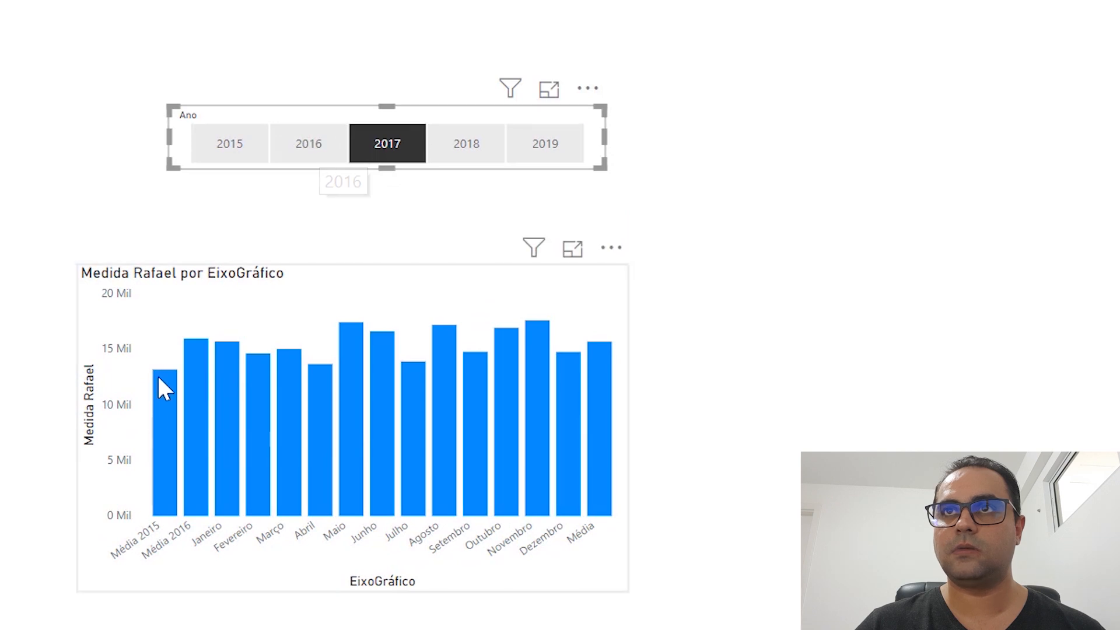
mouse_move(201, 397)
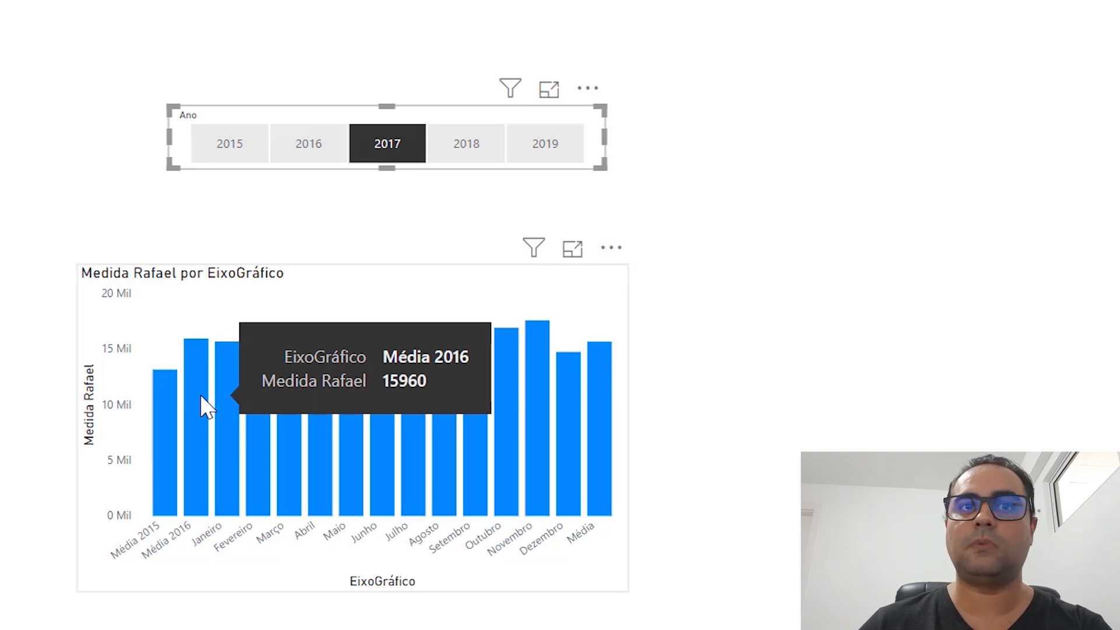
click(312, 157)
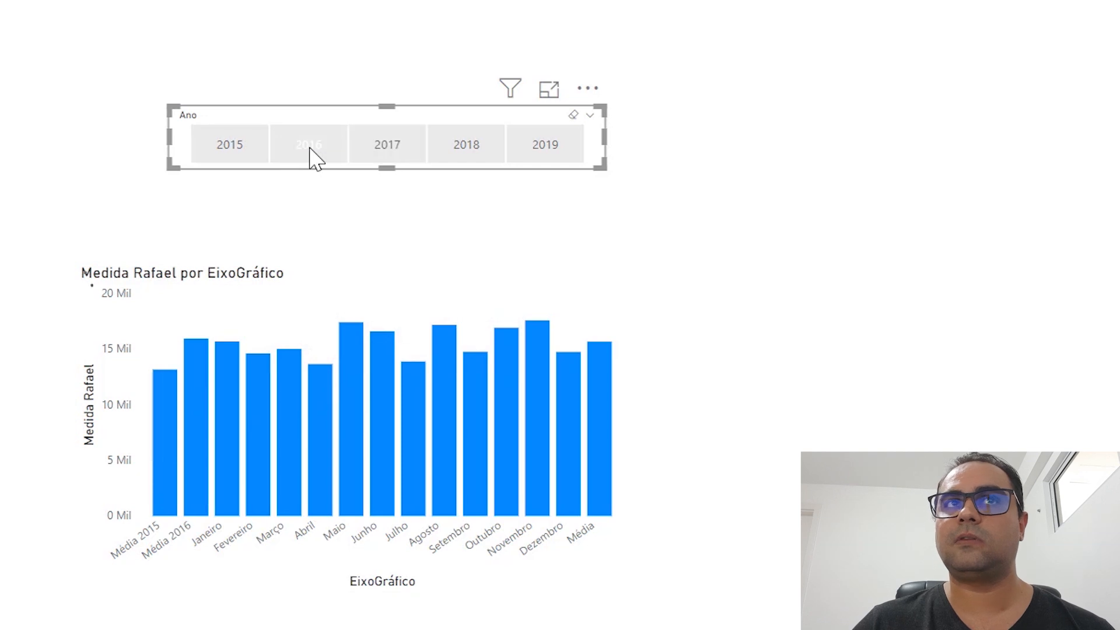
mouse_move(606, 380)
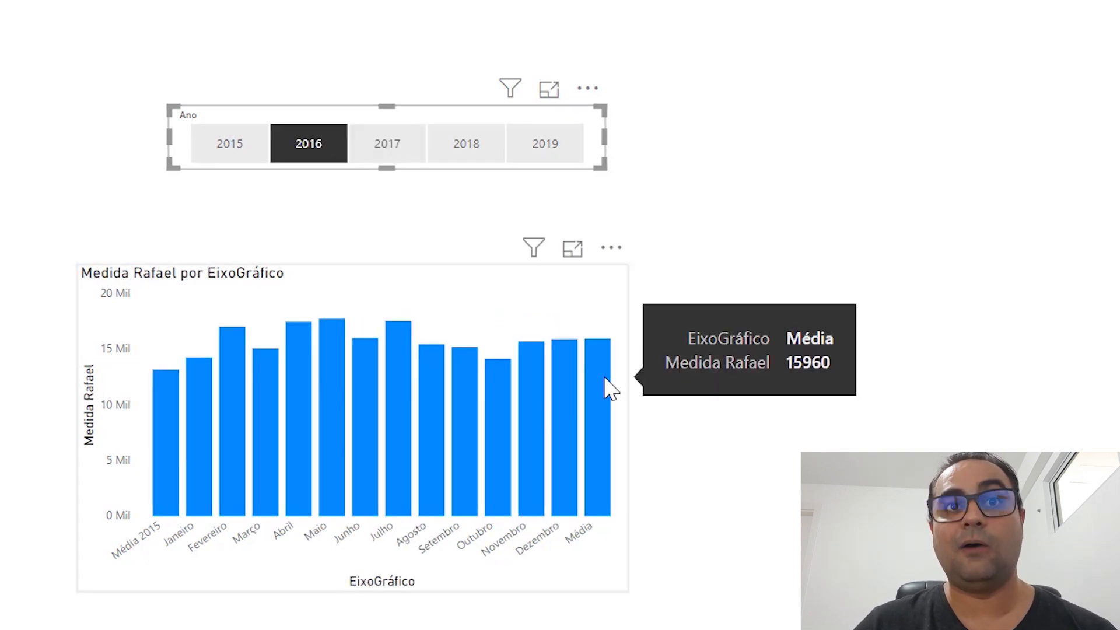
- Nudge the column chart slightly left on the page and examine the values of its Março and Média columns
drag(463, 298, 452, 299)
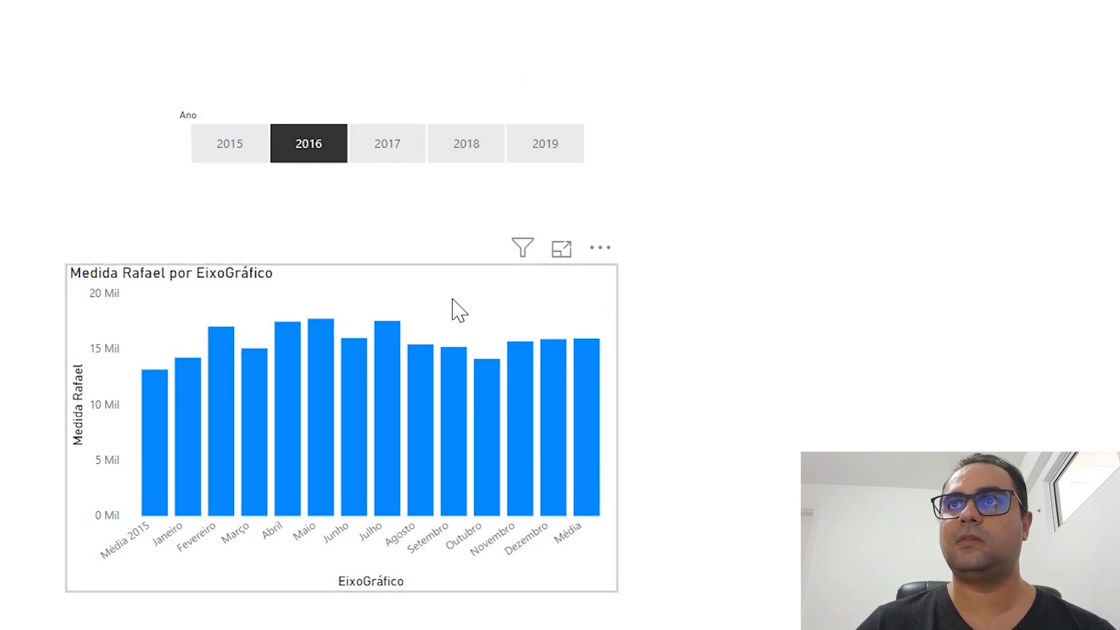
click(453, 299)
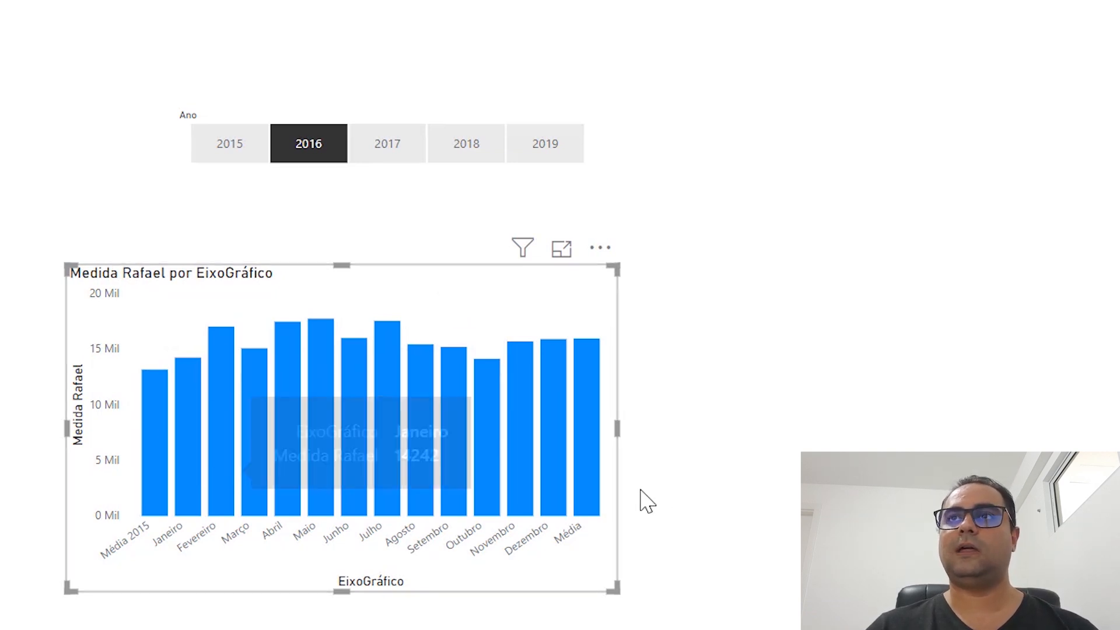
mouse_move(268, 444)
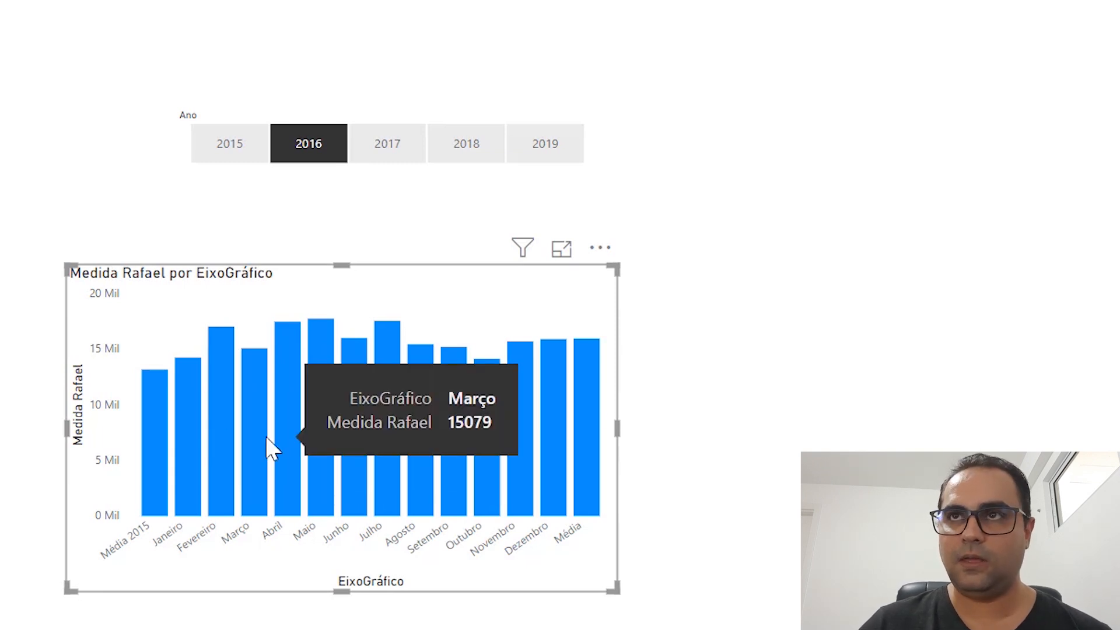
mouse_move(583, 466)
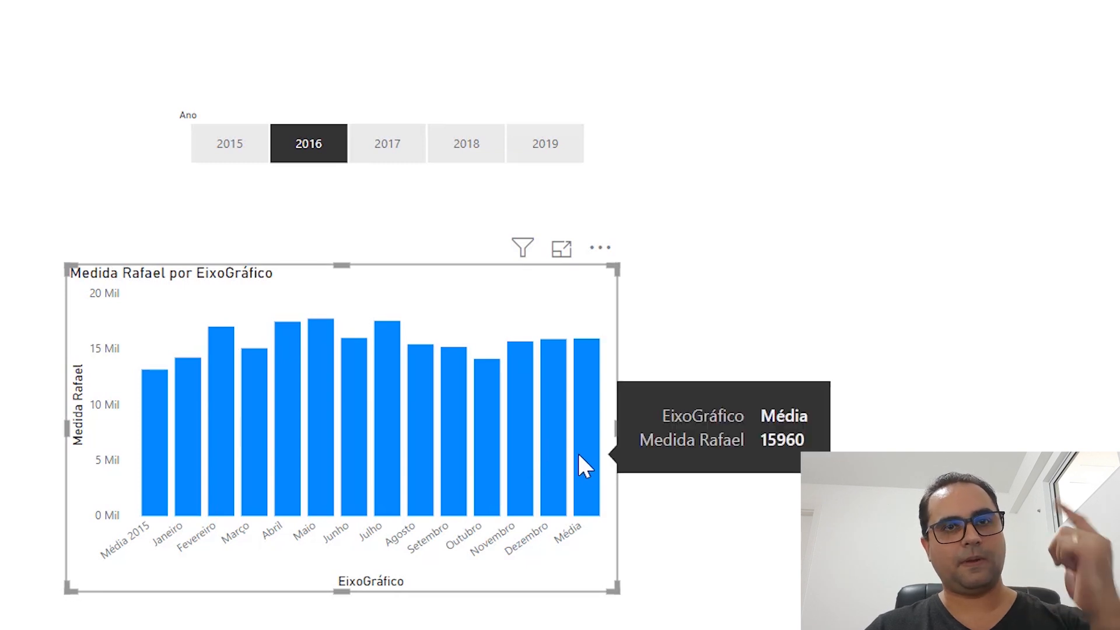